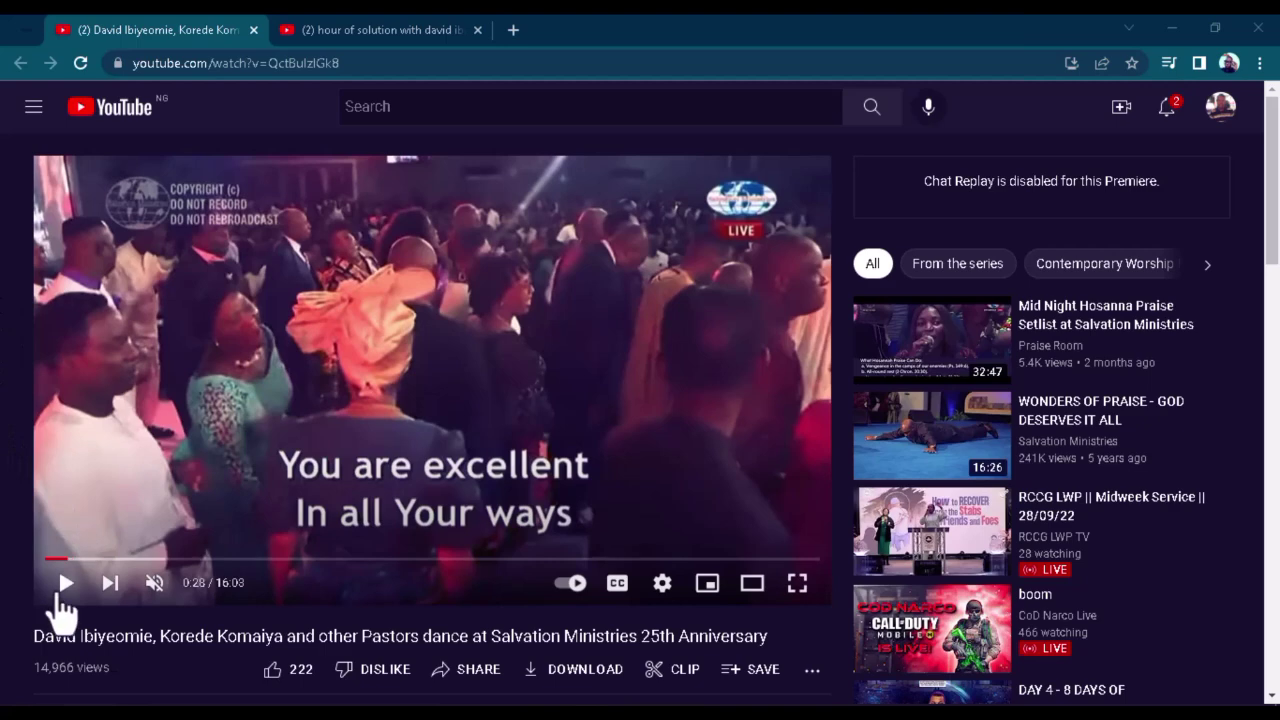
- Play and pause the YouTube worship video to view its on-screen lyrics, and take a look at the vMix Song Theme project
left_click(66, 586)
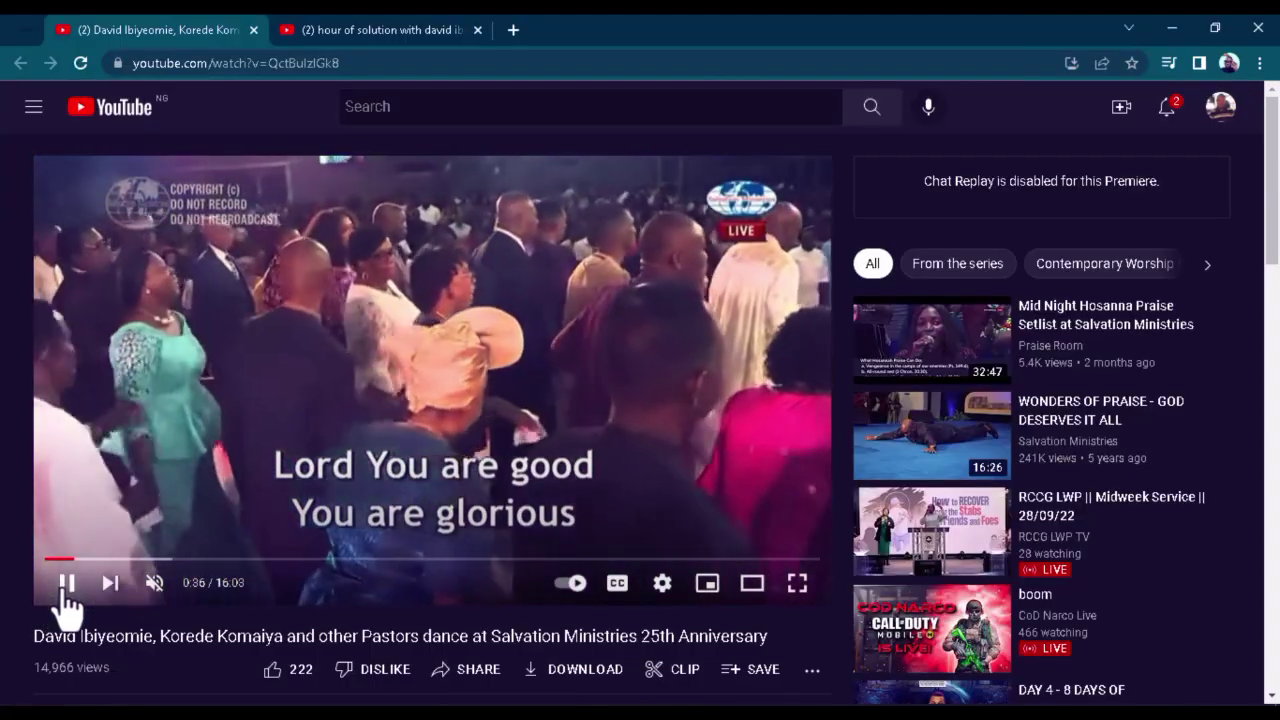
left_click(64, 588)
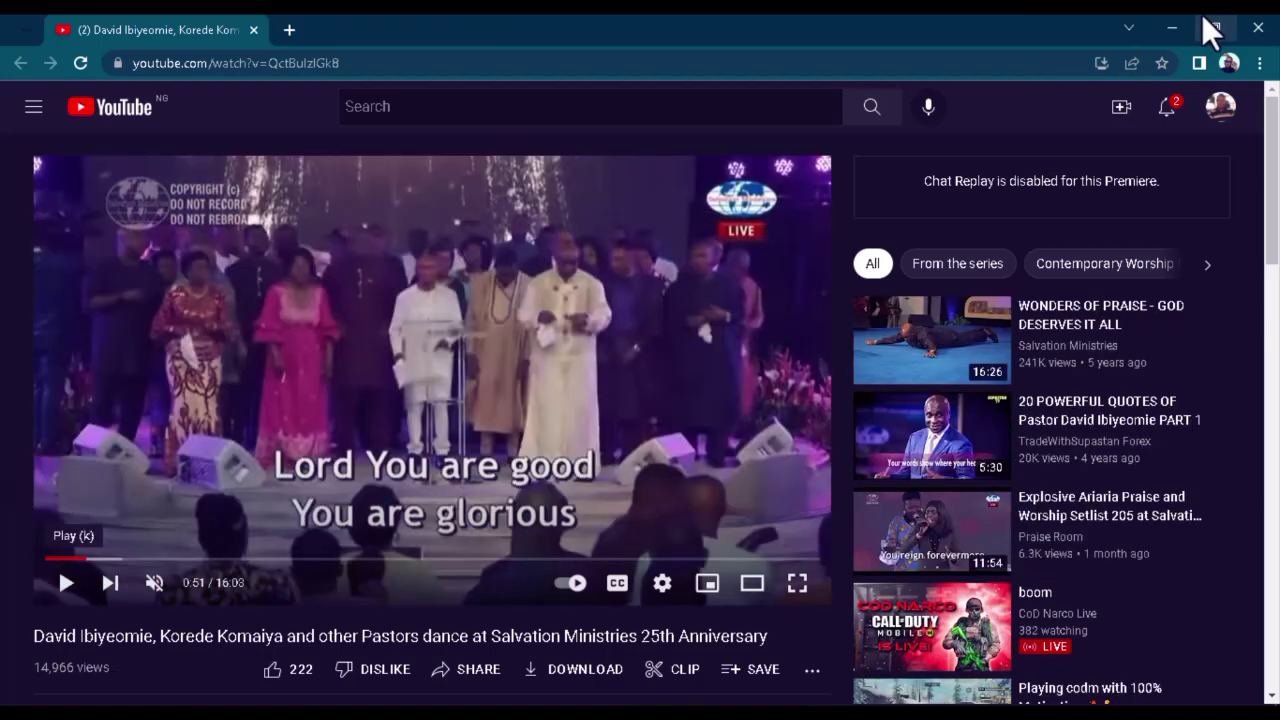
left_click(1176, 20)
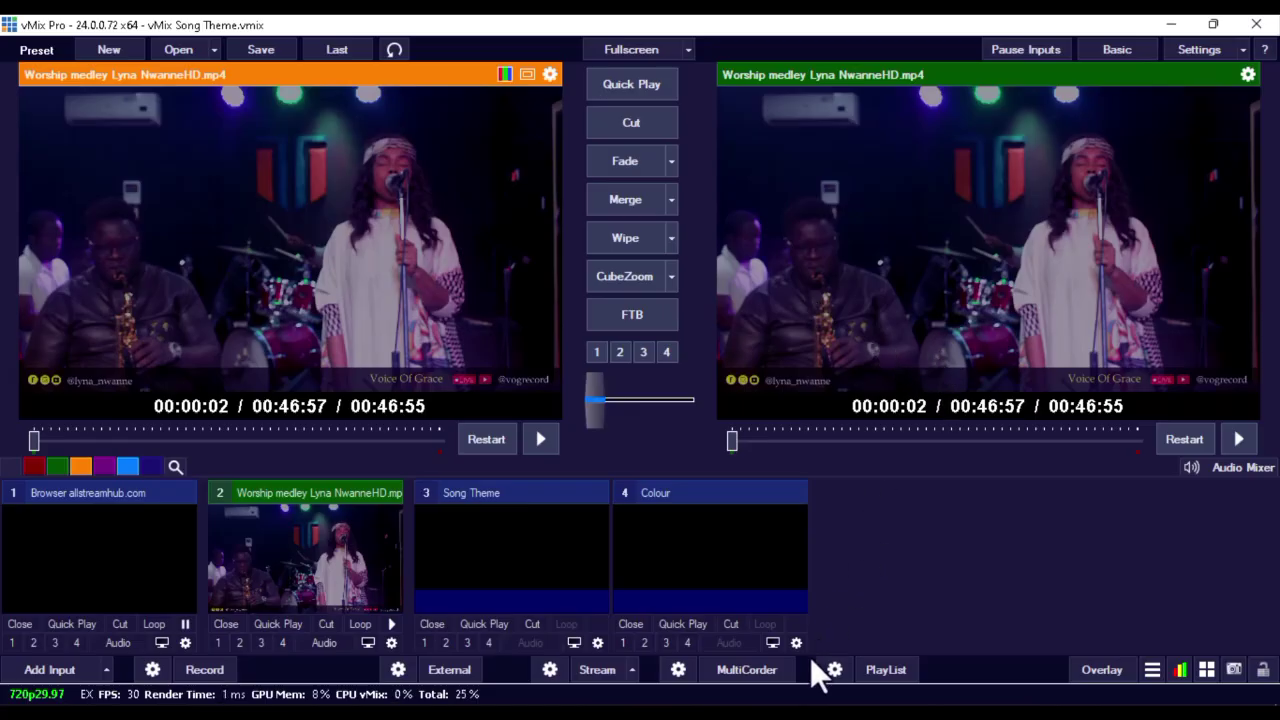
key("alt+Tab")
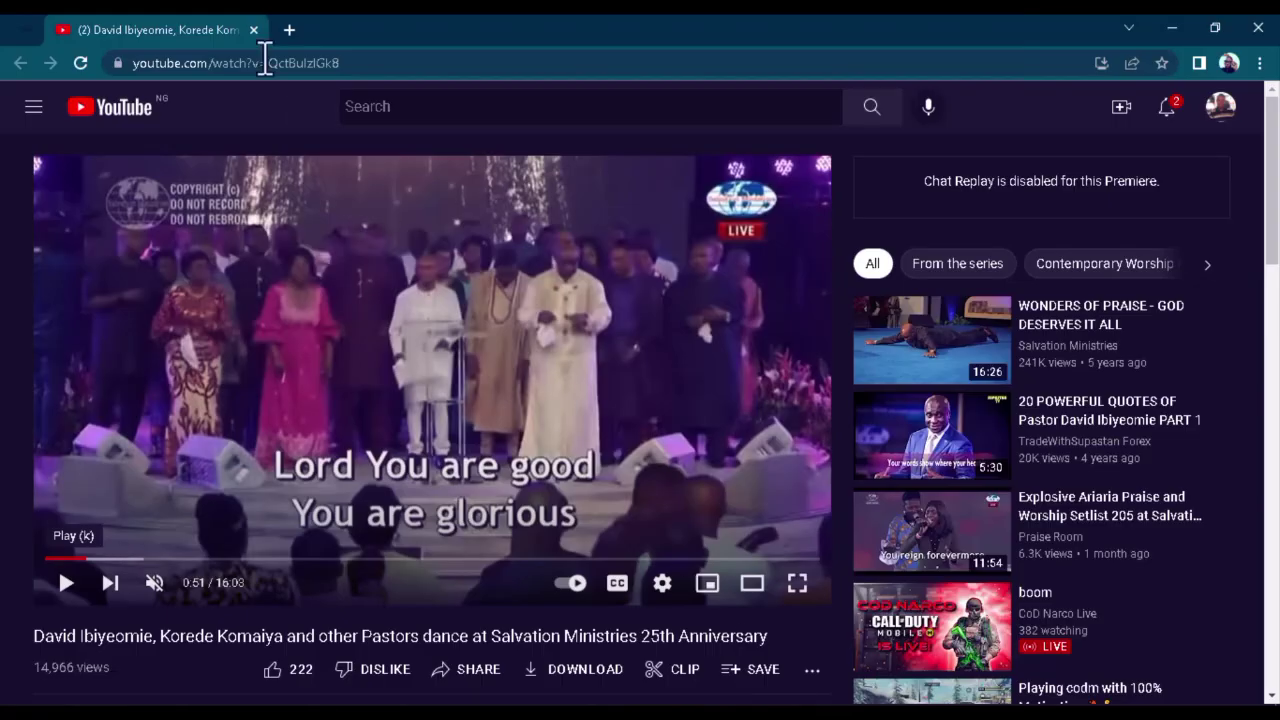
- Unpin the Allstream tab in the browser and bring it to the front
right_click(18, 32)
left_click(56, 170)
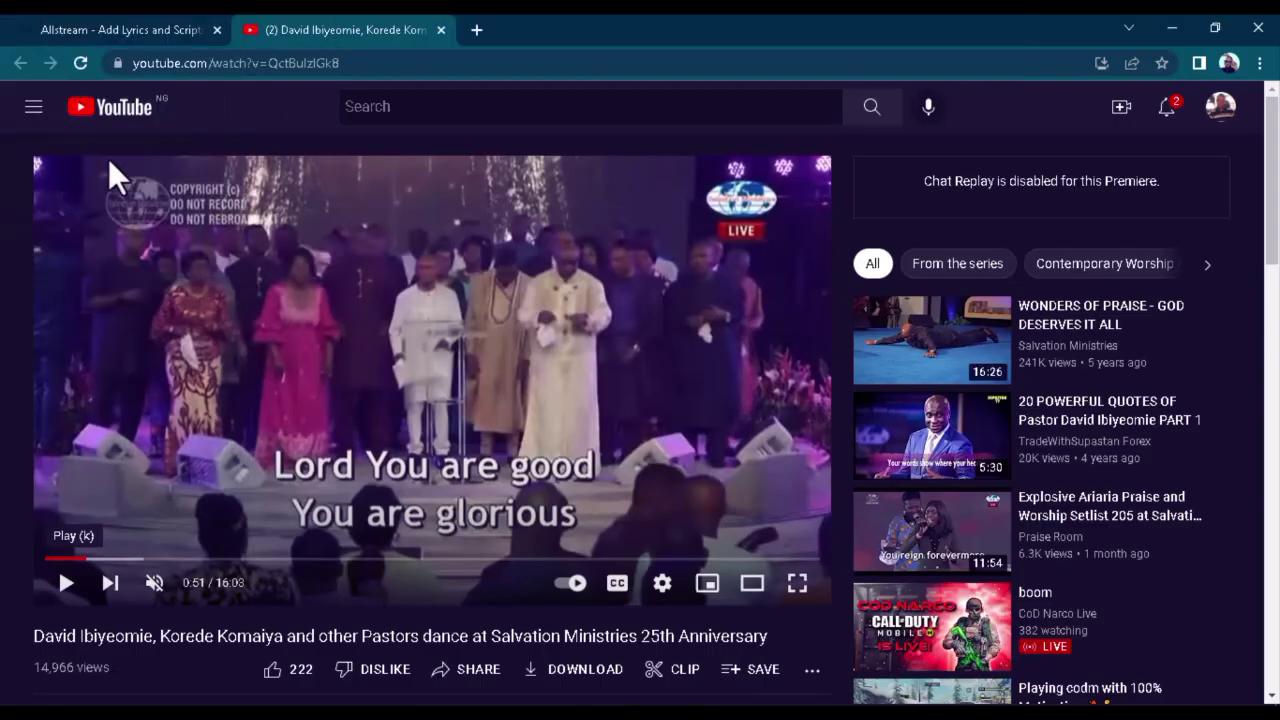
left_click(125, 29)
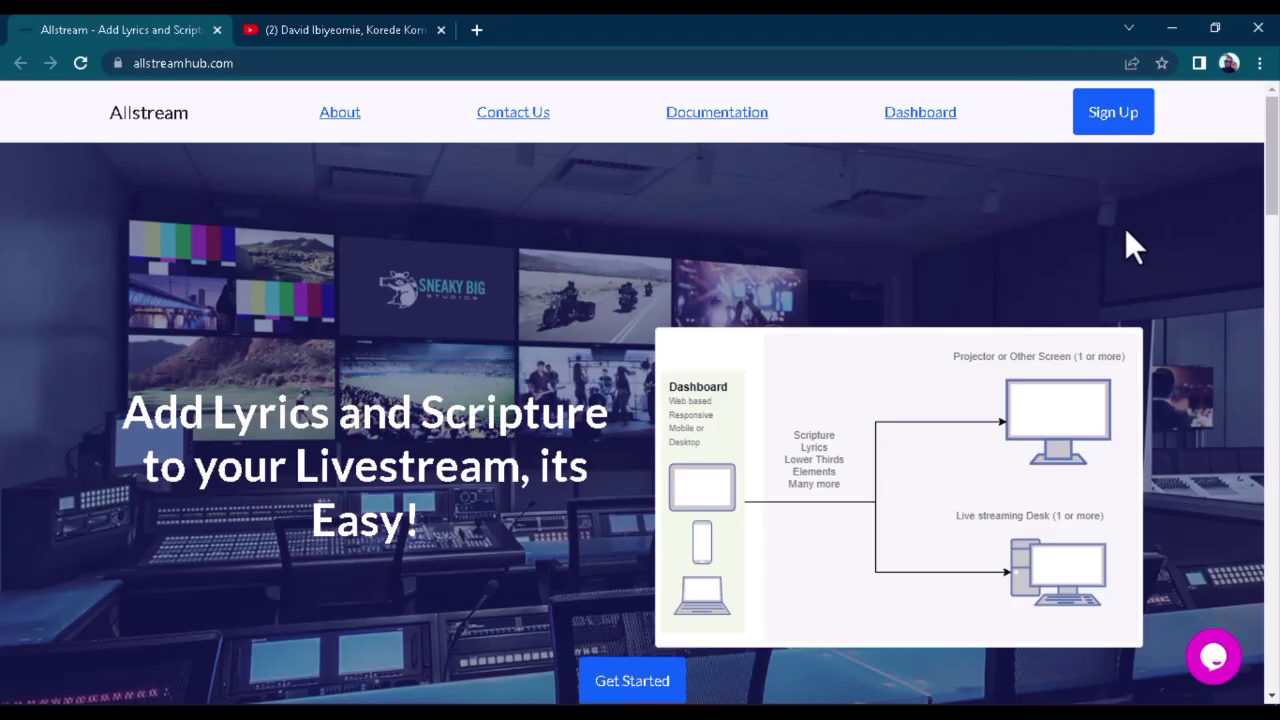
- Go from the Allstream sign-up to the pricing page and start with the Free monthly plan, reaching the dashboard
left_click(1113, 137)
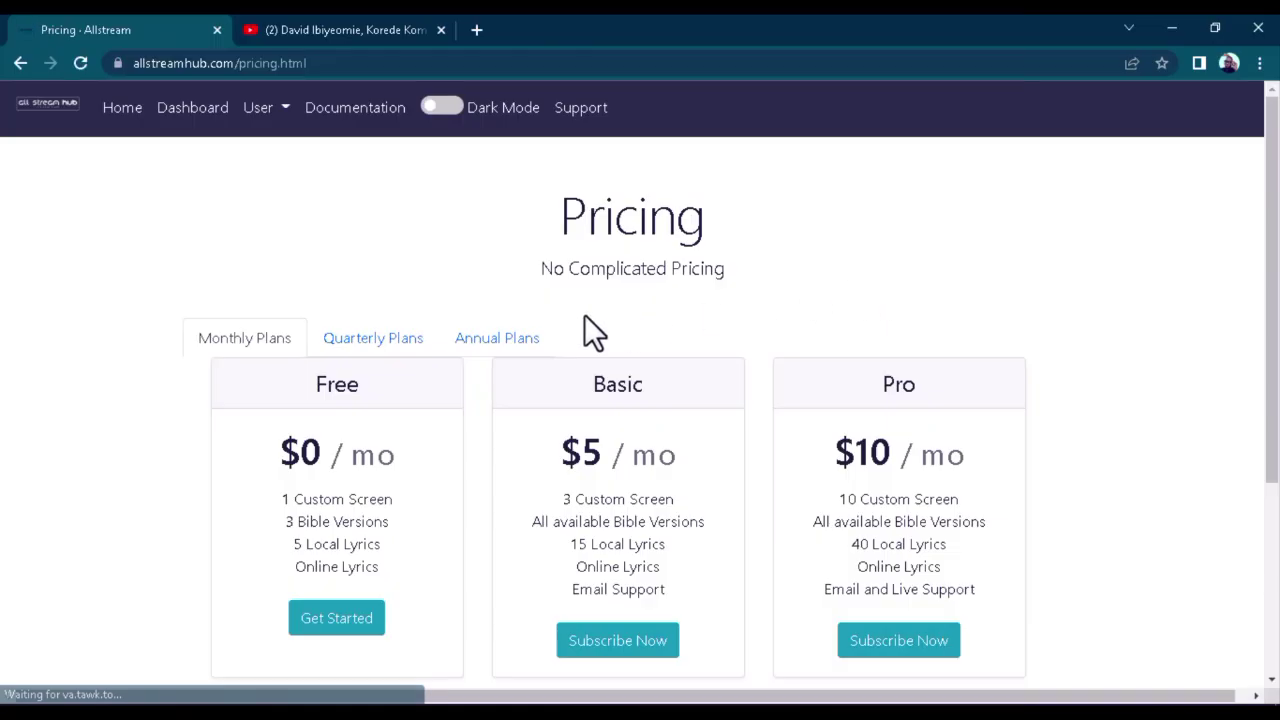
scroll(586, 322, "down", 2)
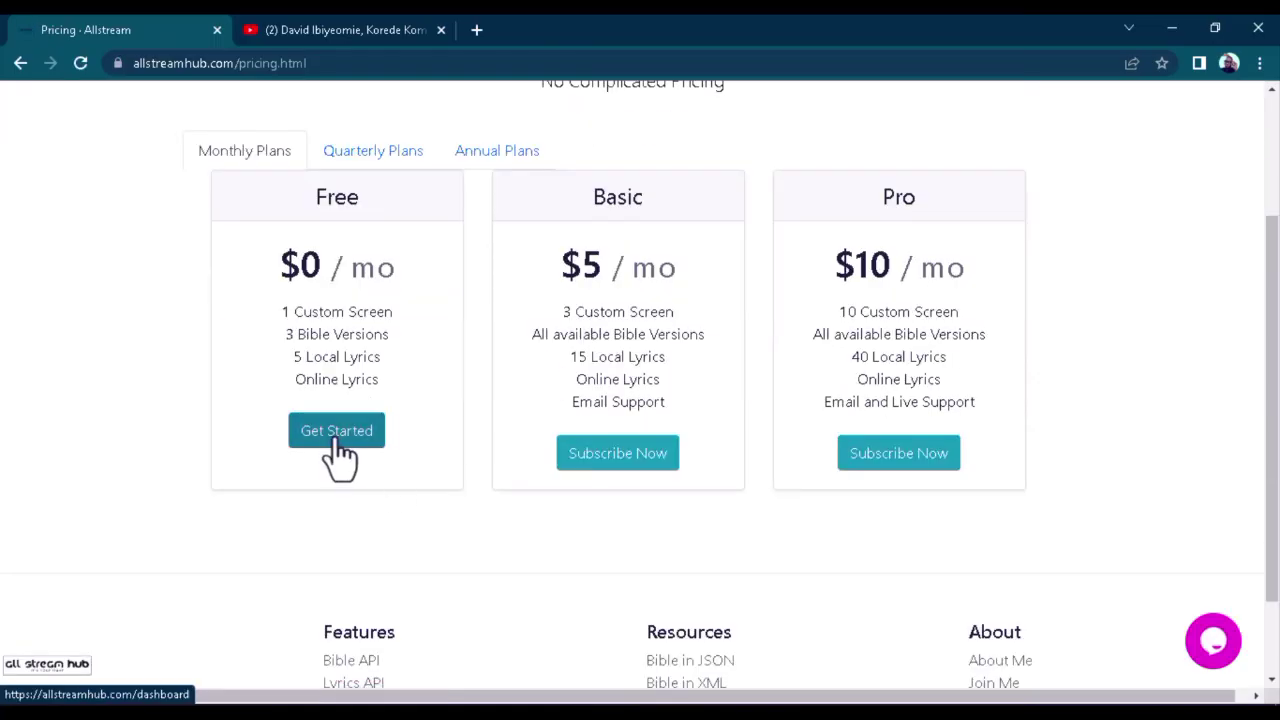
left_click(338, 440)
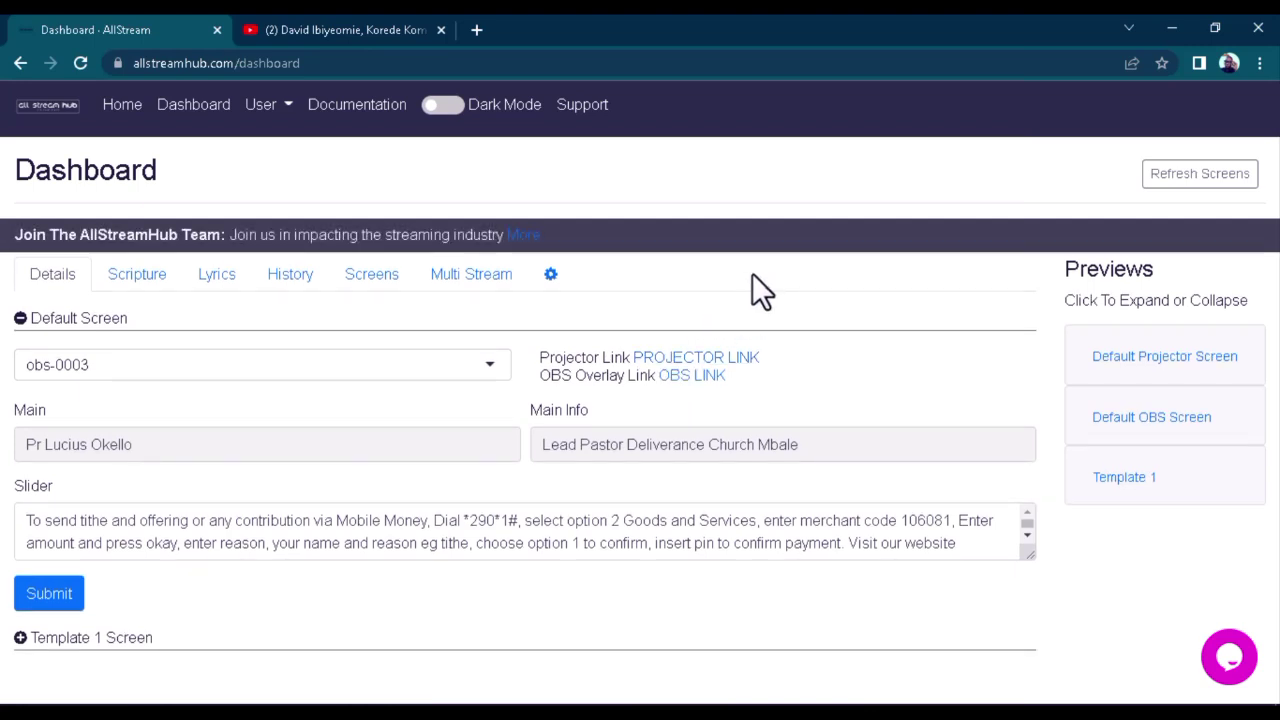
- Look at the local lyrics form for adding a song's title and lyrics, and close it without adding anything
left_click(212, 280)
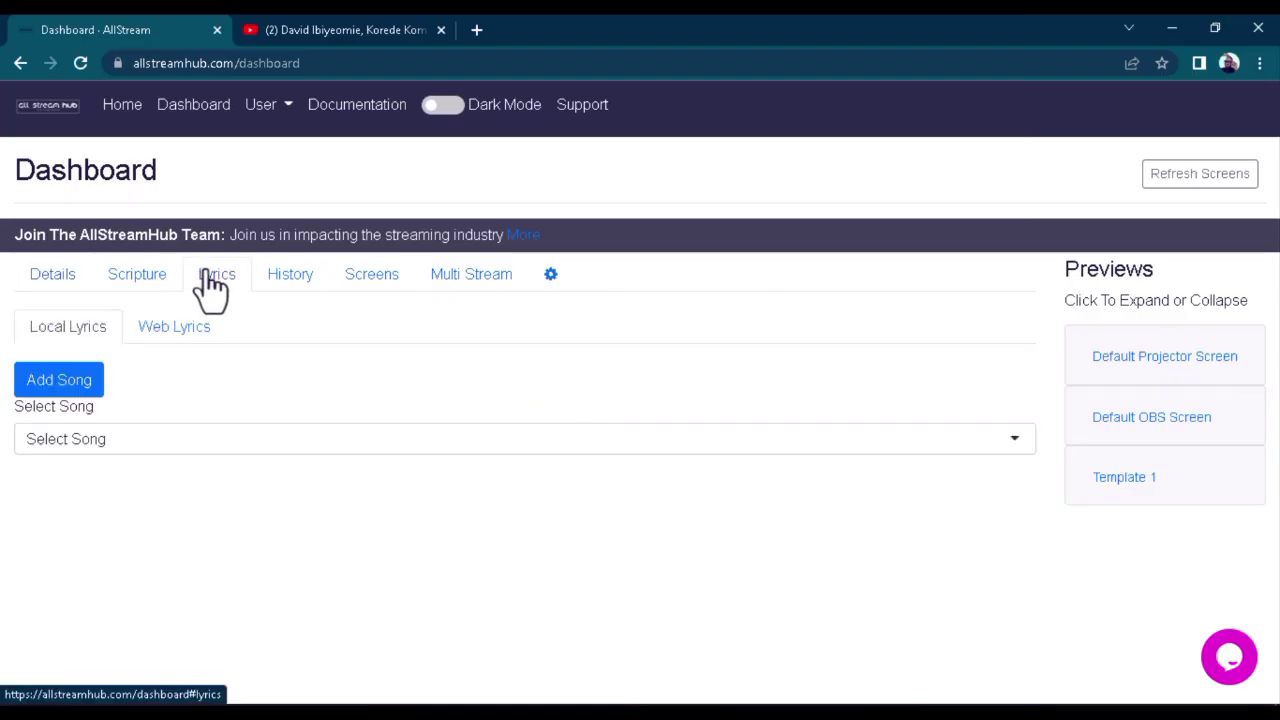
left_click(76, 394)
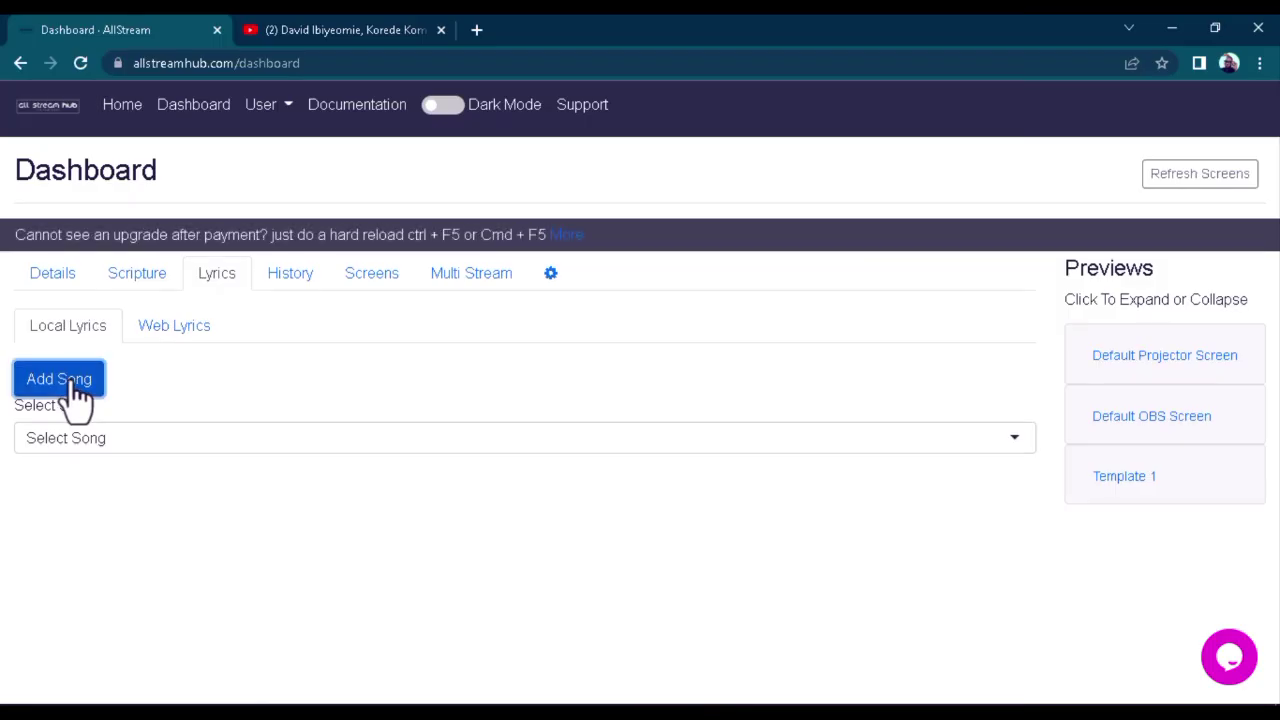
left_click(491, 232)
left_click(500, 310)
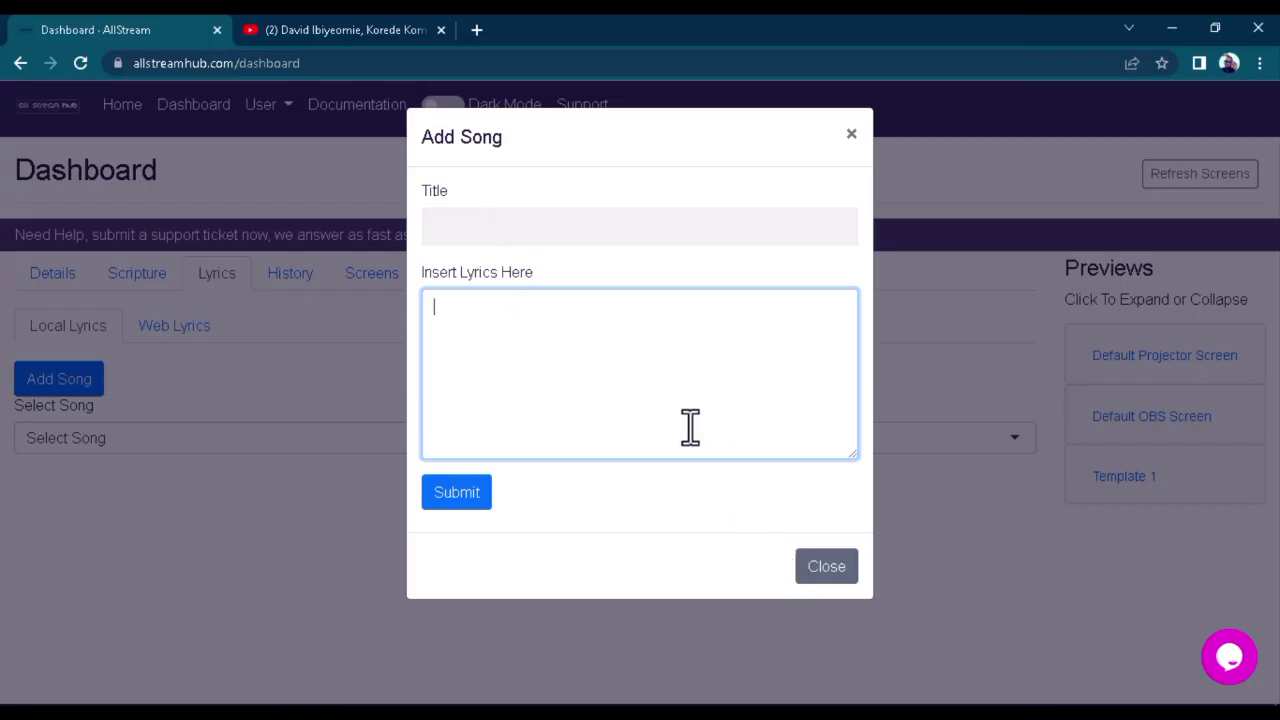
left_click(851, 133)
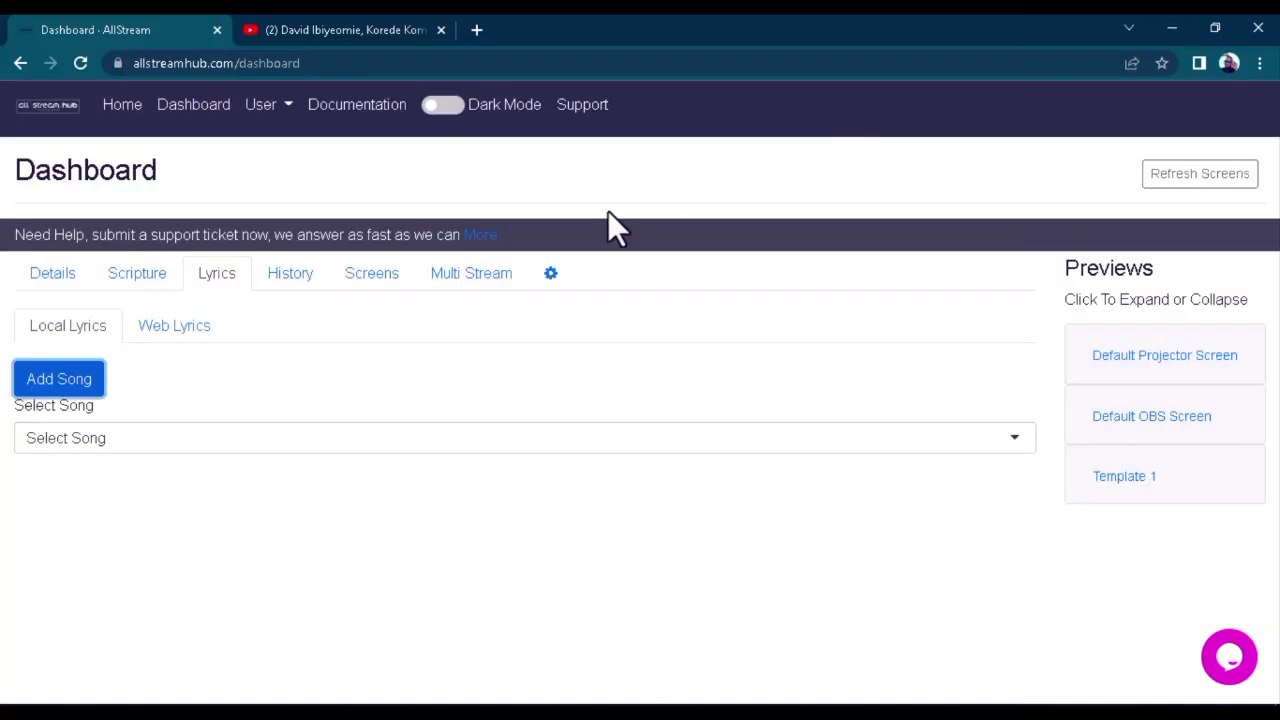
- Fill in the song title of the web lyrics search with Only You Jesus, copied from the Google result
left_click(190, 340)
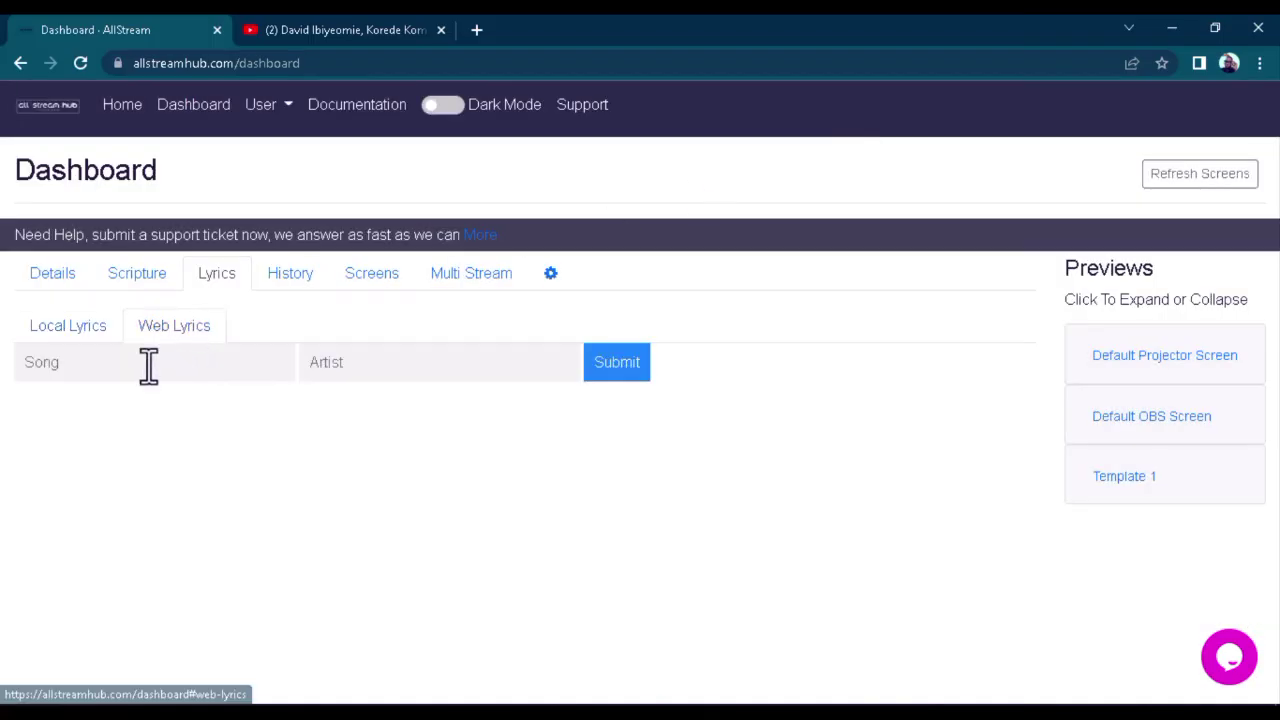
left_click(148, 365)
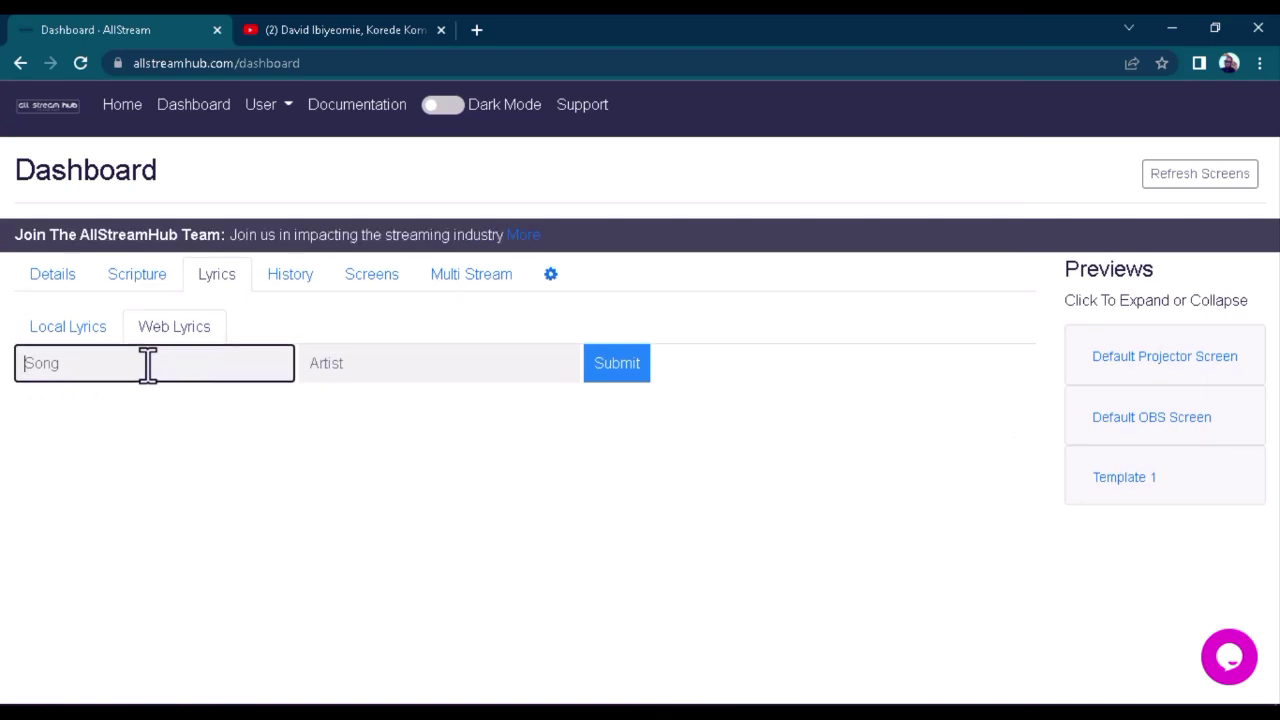
key("Return")
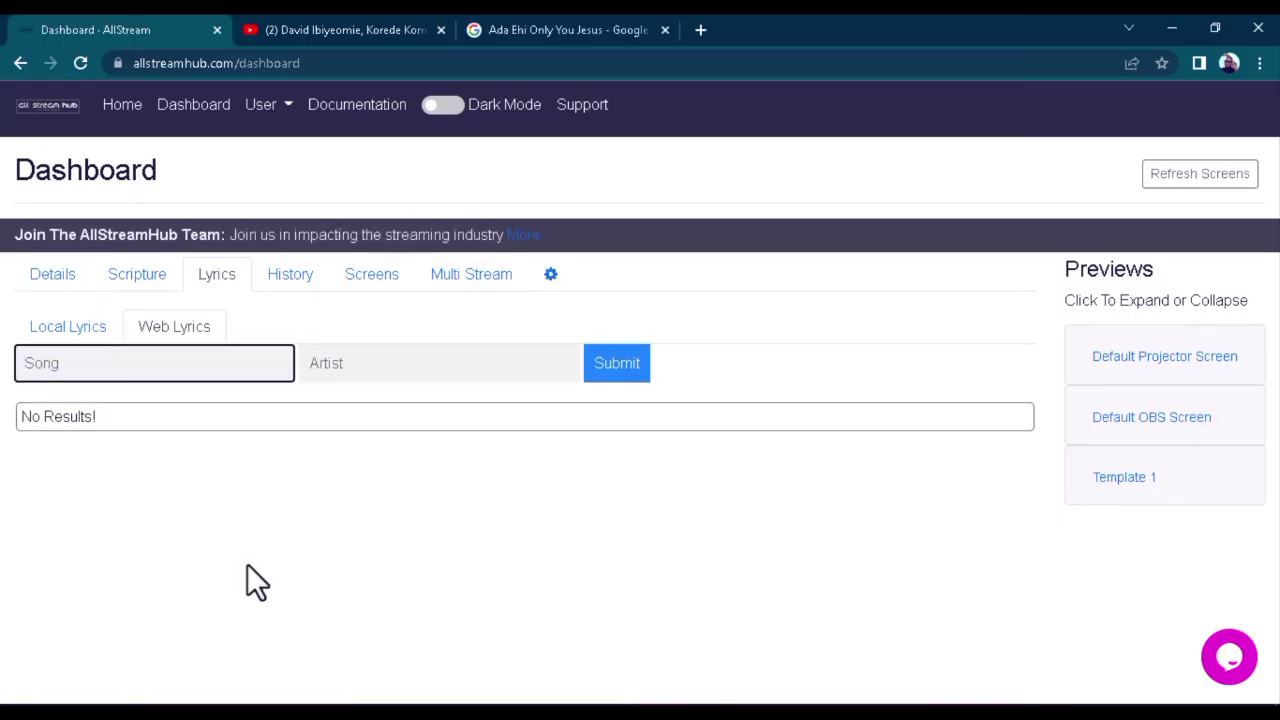
left_click(351, 548)
left_click(560, 30)
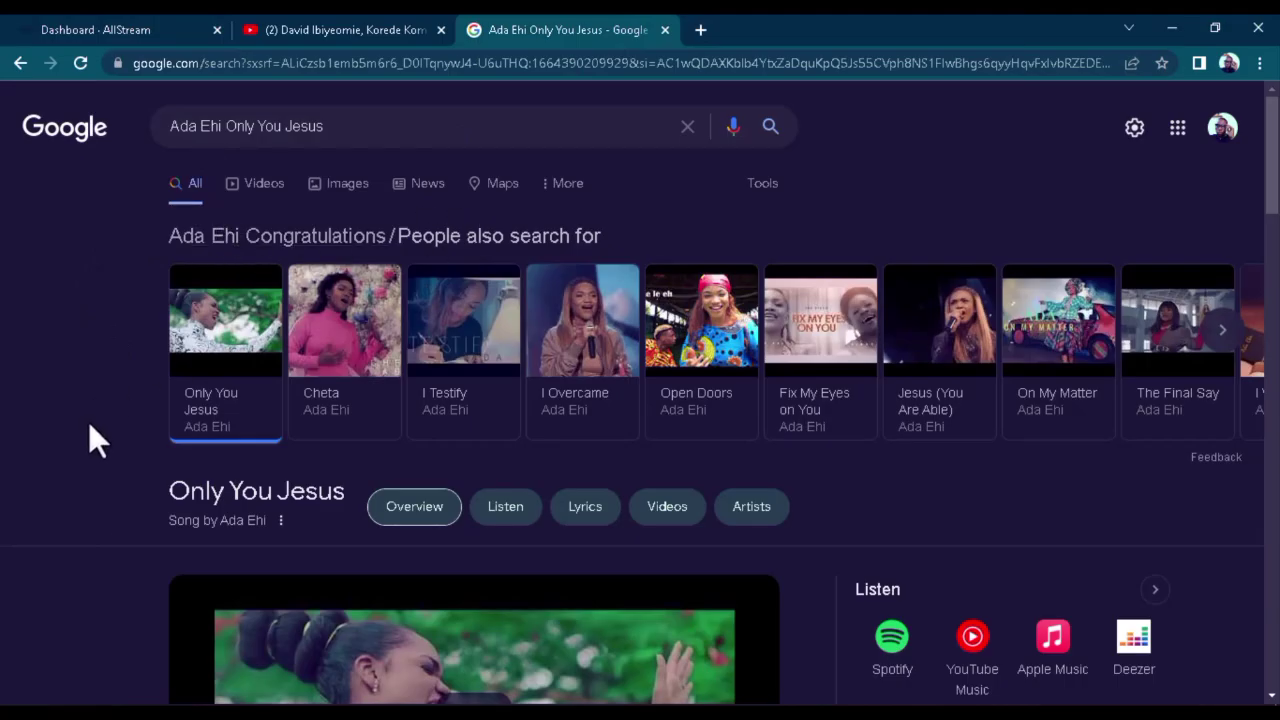
scroll(137, 393, "down", 1)
left_click_drag(167, 397, 346, 392)
key("ctrl+c")
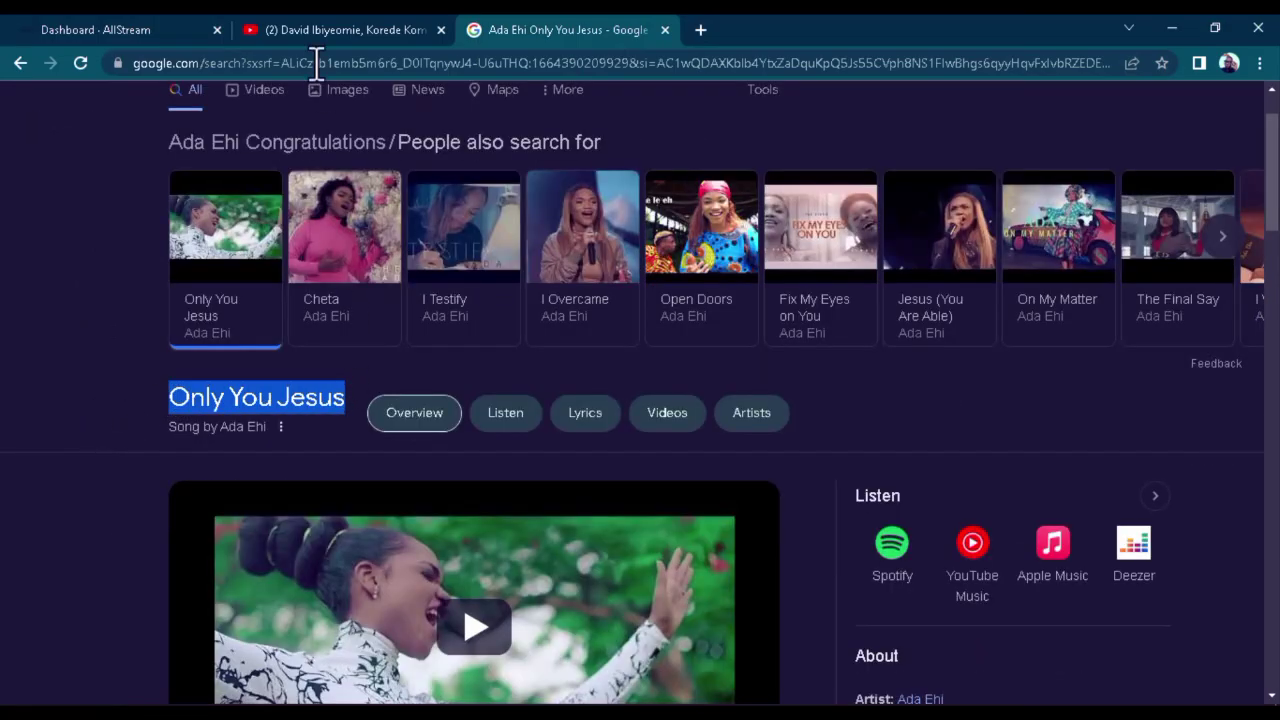
left_click(12, 28)
left_click(103, 363)
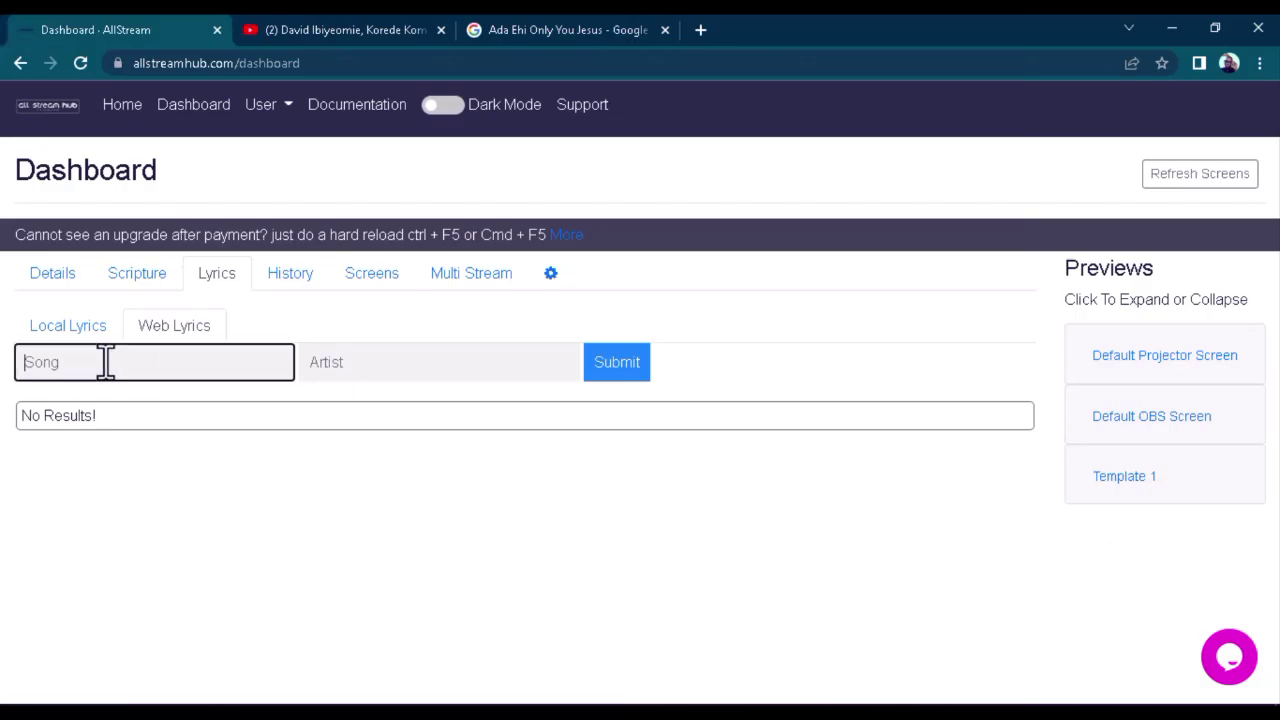
key("ctrl+v")
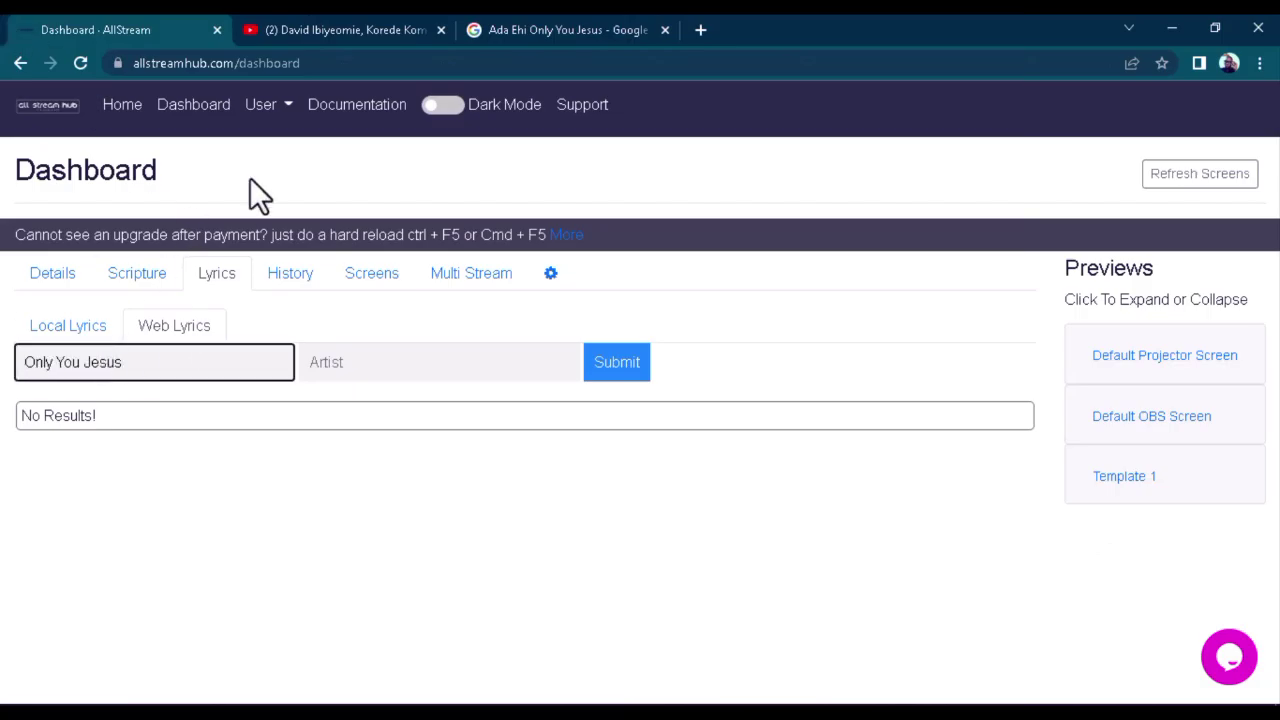
- Copy the artist name Ada Ehi from the Google result into the web lyrics search and submit the search
left_click(512, 16)
left_click_drag(220, 428, 268, 430)
key("ctrl+c")
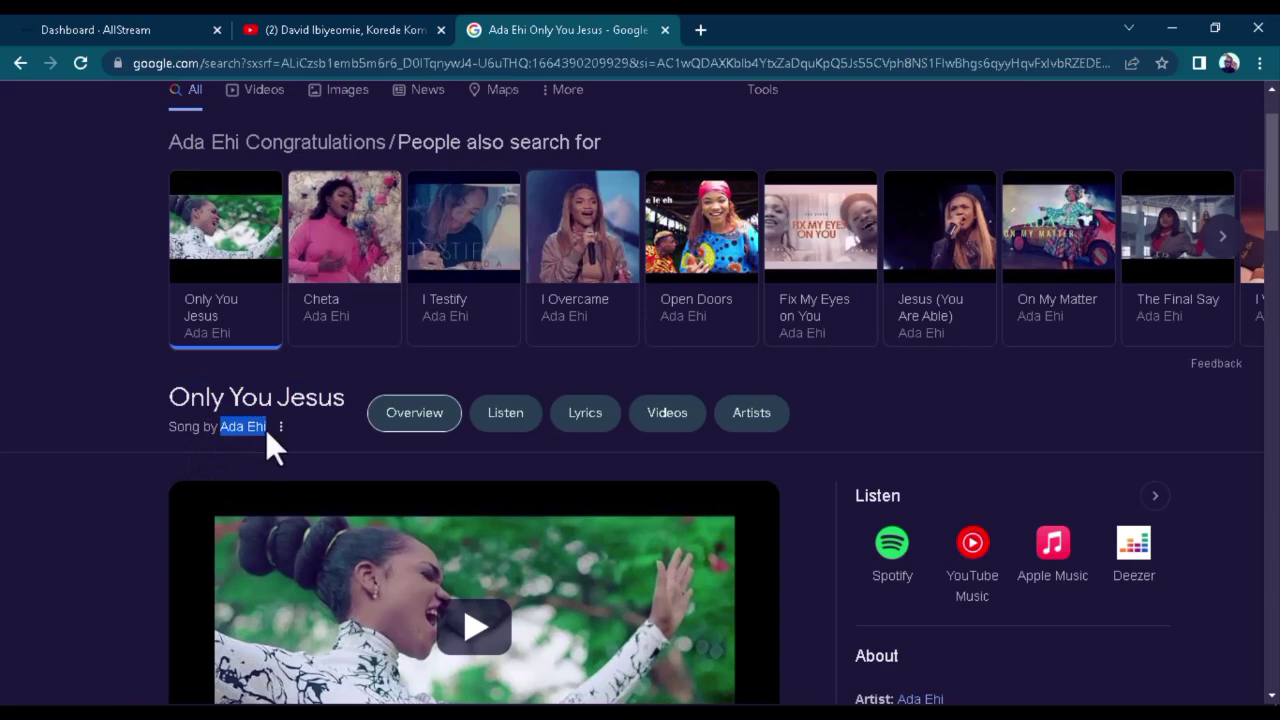
left_click(88, 22)
left_click(315, 362)
key("ctrl+v")
left_click(612, 364)
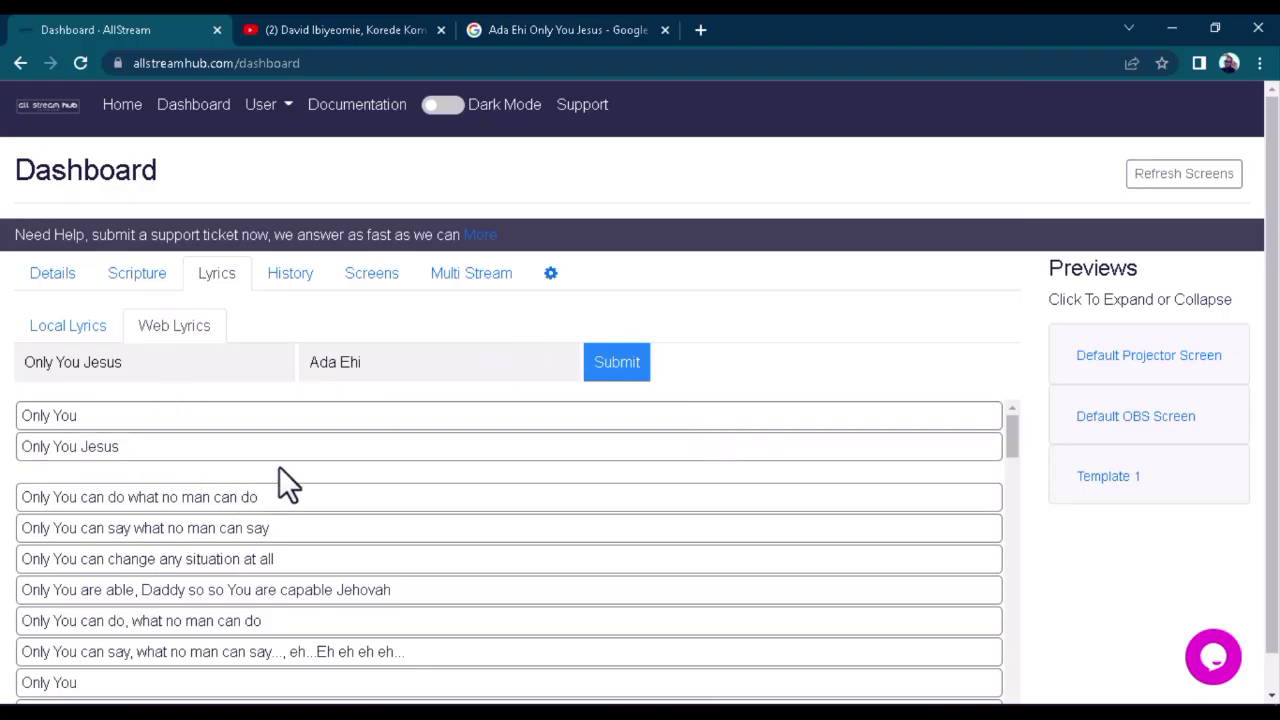
- Send the first two lyric lines to the display in turn, finishing on the first line, Only You
left_click(116, 420)
left_click(120, 447)
left_click(120, 424)
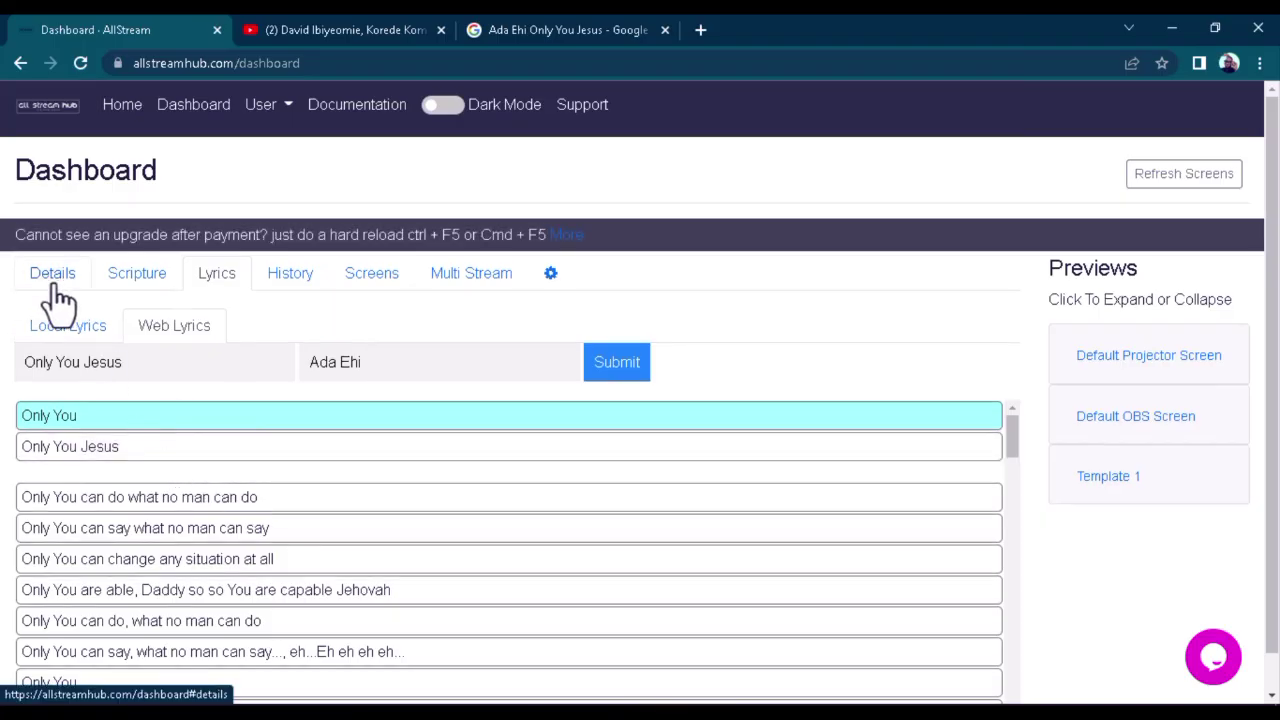
- Copy the address of the default screen's projector link from the dashboard details
left_click(55, 290)
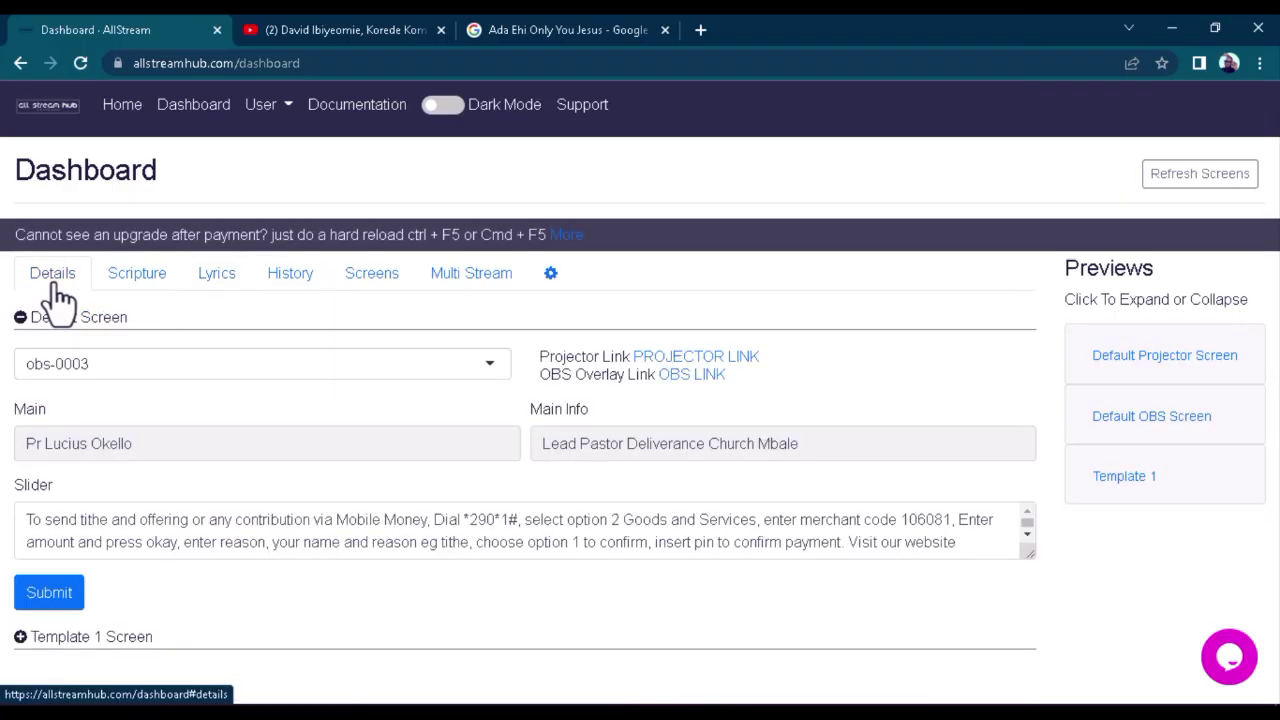
right_click(666, 352)
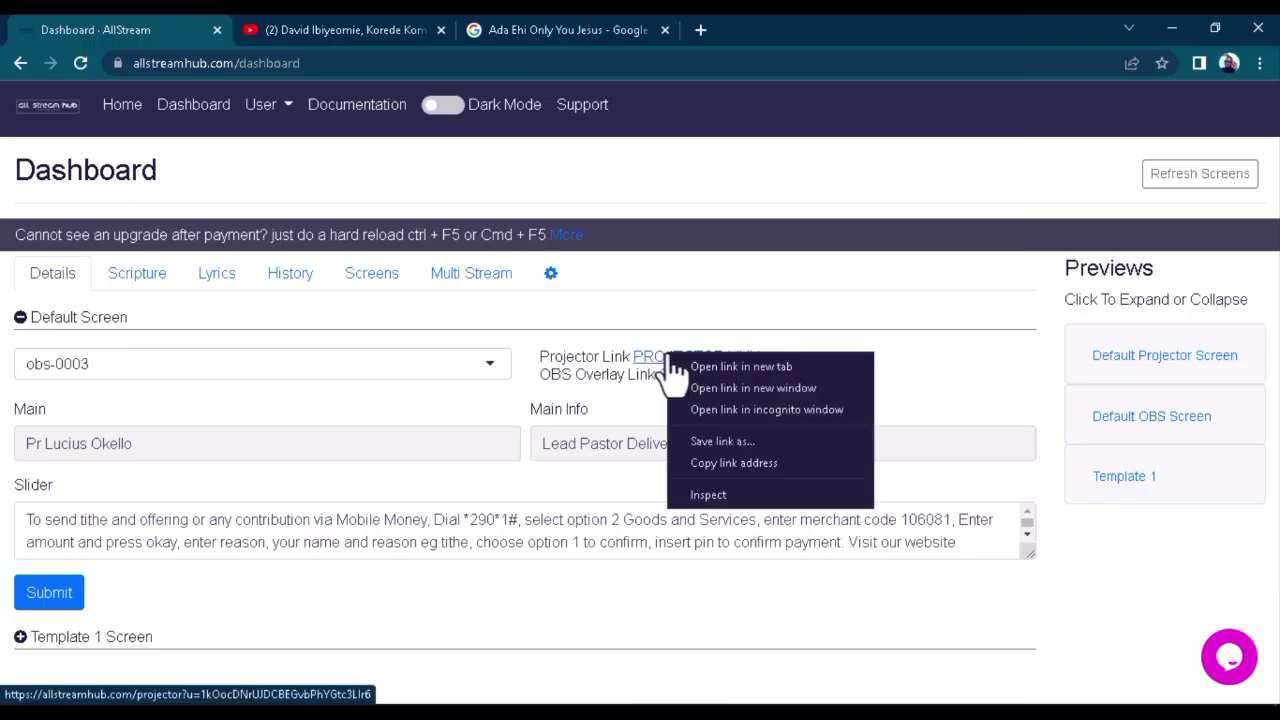
right_click(656, 353)
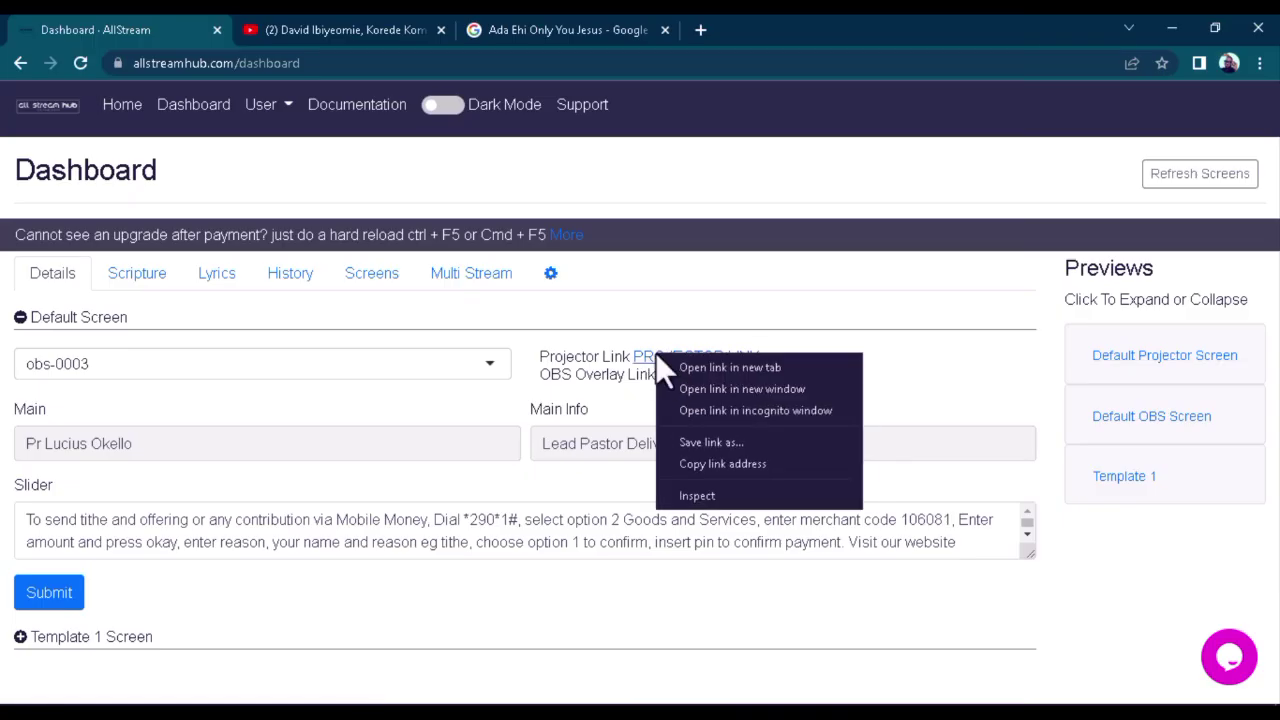
left_click(703, 463)
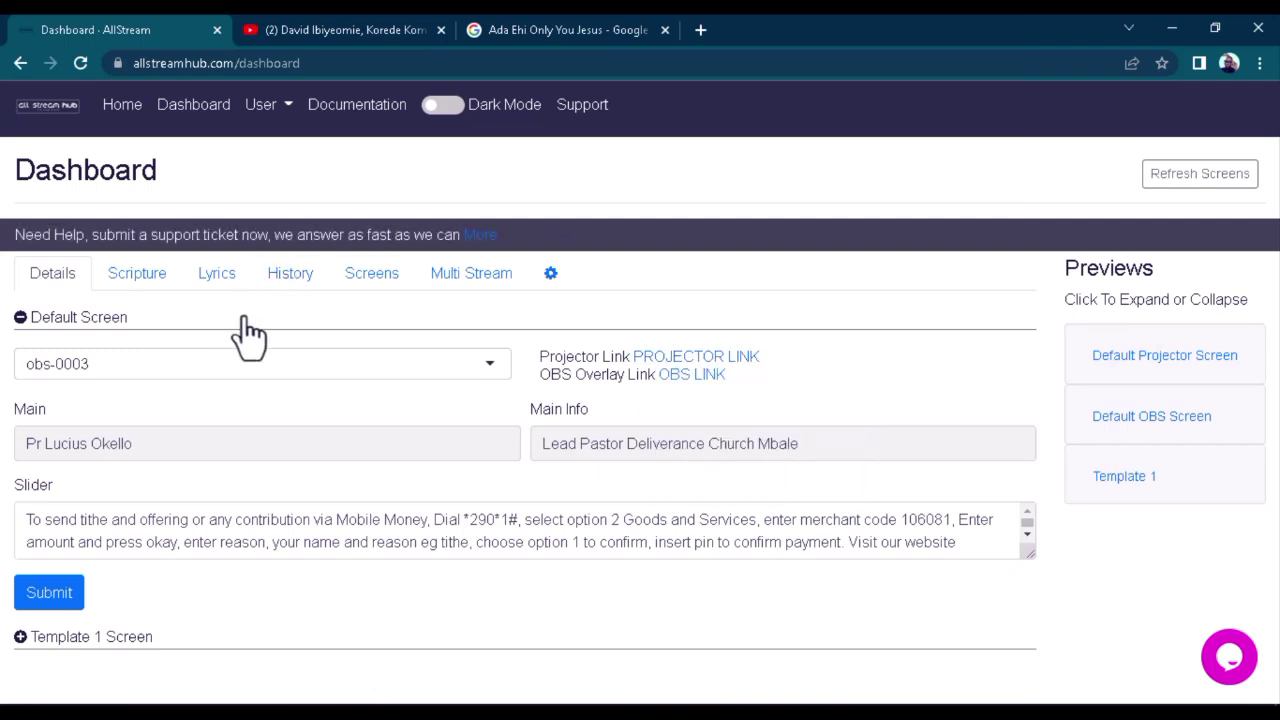
- Return to the web lyrics of Only You Jesus and look through the song's lines
left_click(217, 281)
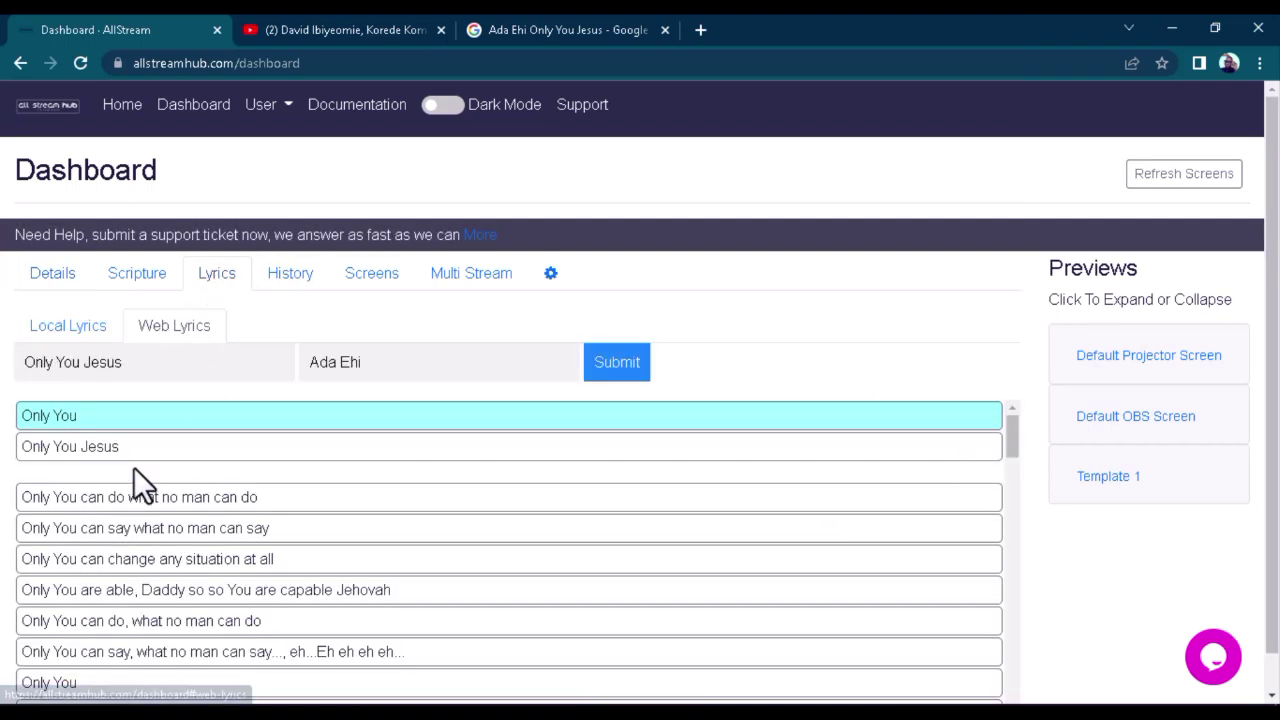
scroll(189, 523, "down", 2)
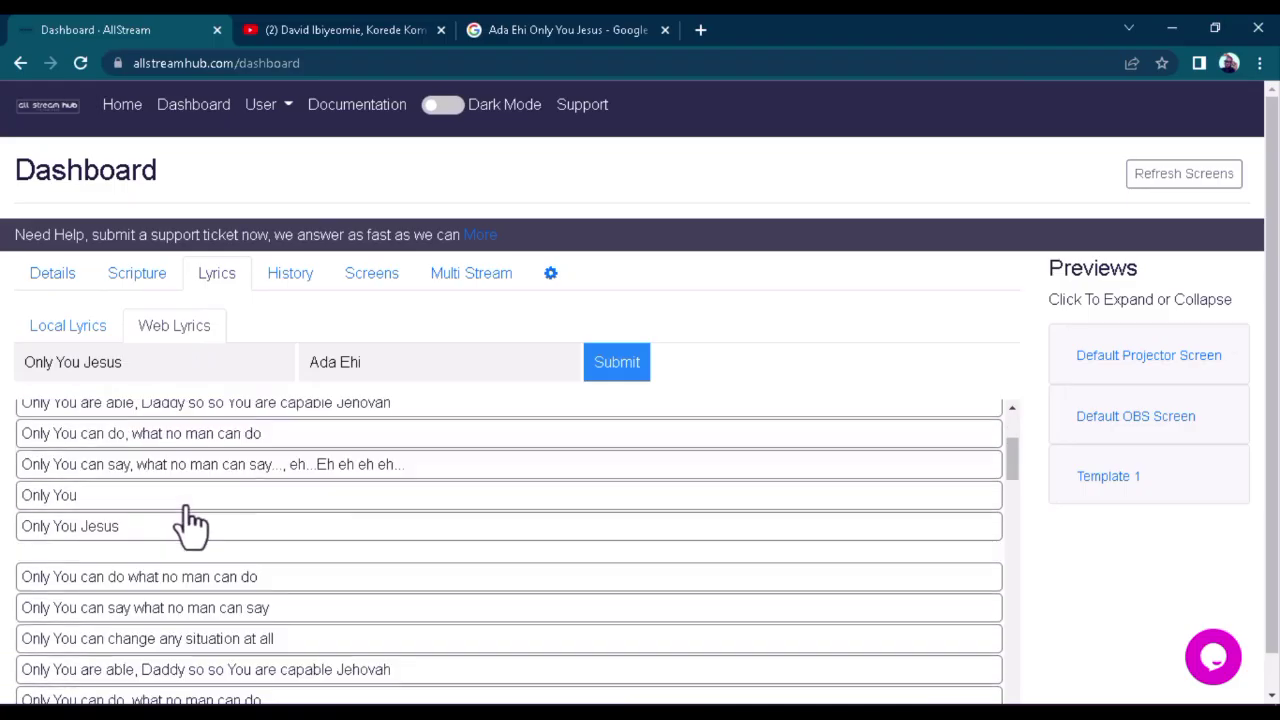
scroll(183, 523, "up", 2)
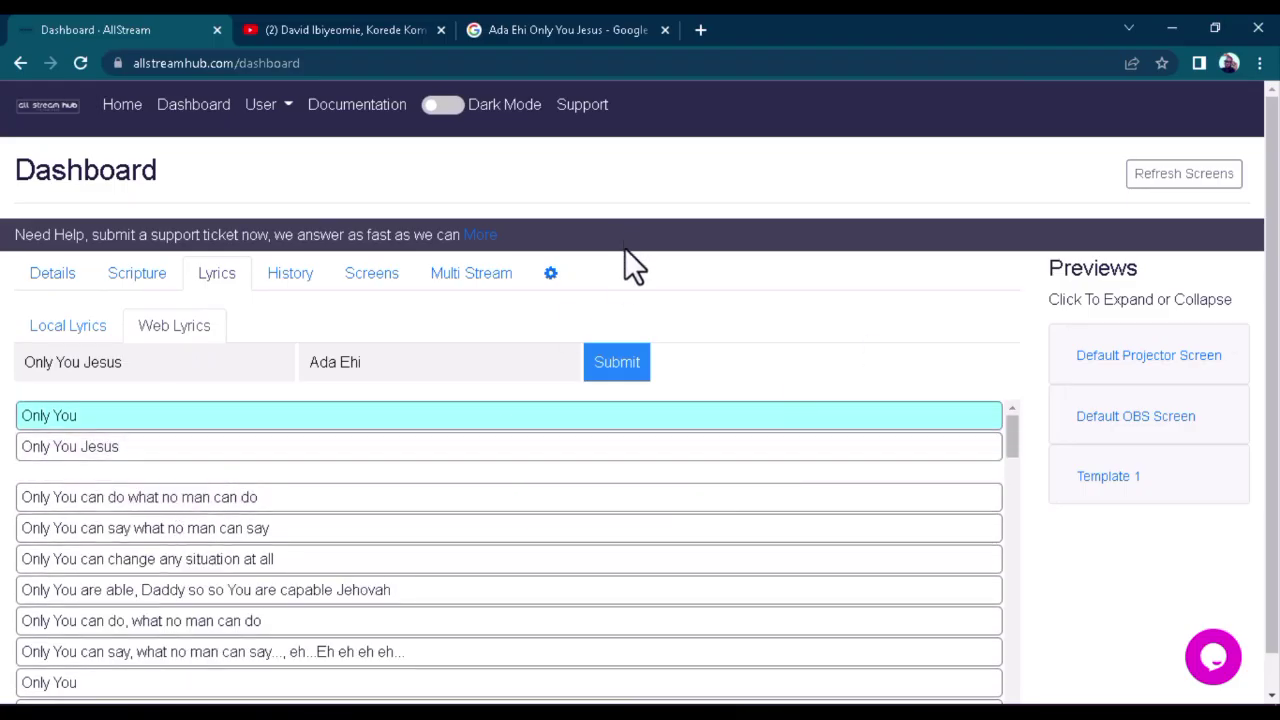
- Switch to vMix and start a new Web Browser input using the copied projector link as its URL
left_click(1172, 29)
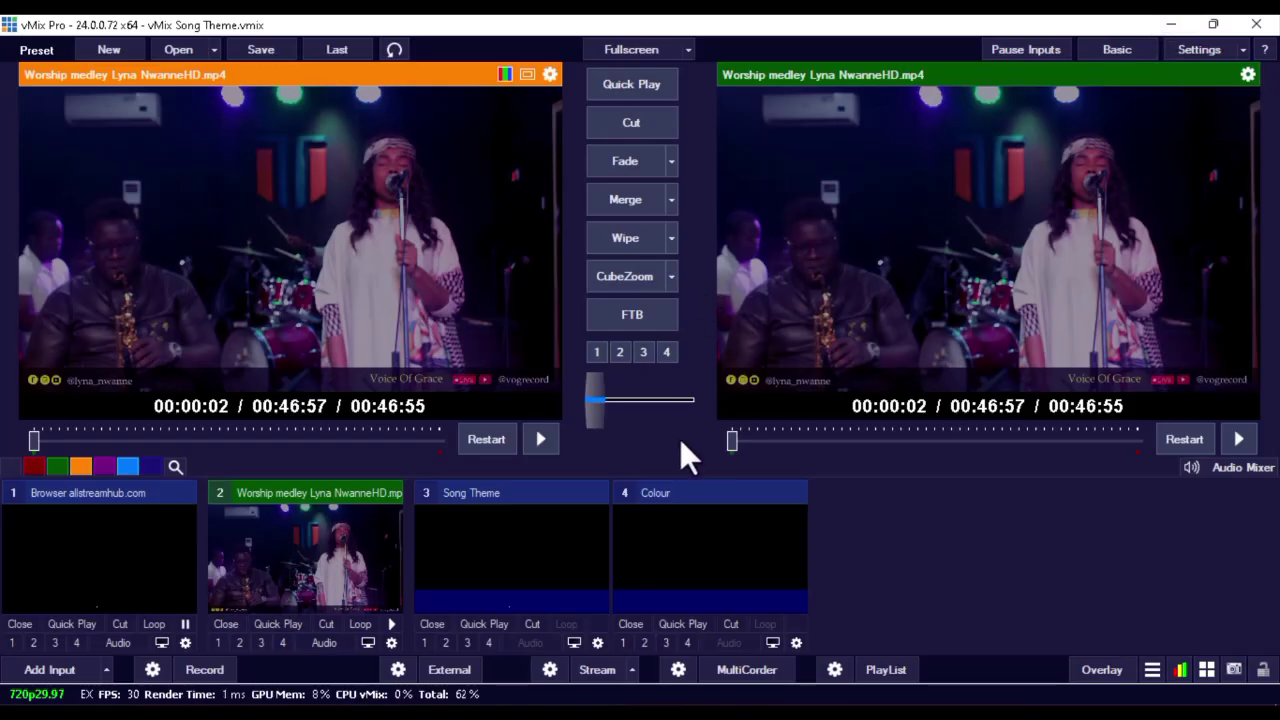
left_click(55, 671)
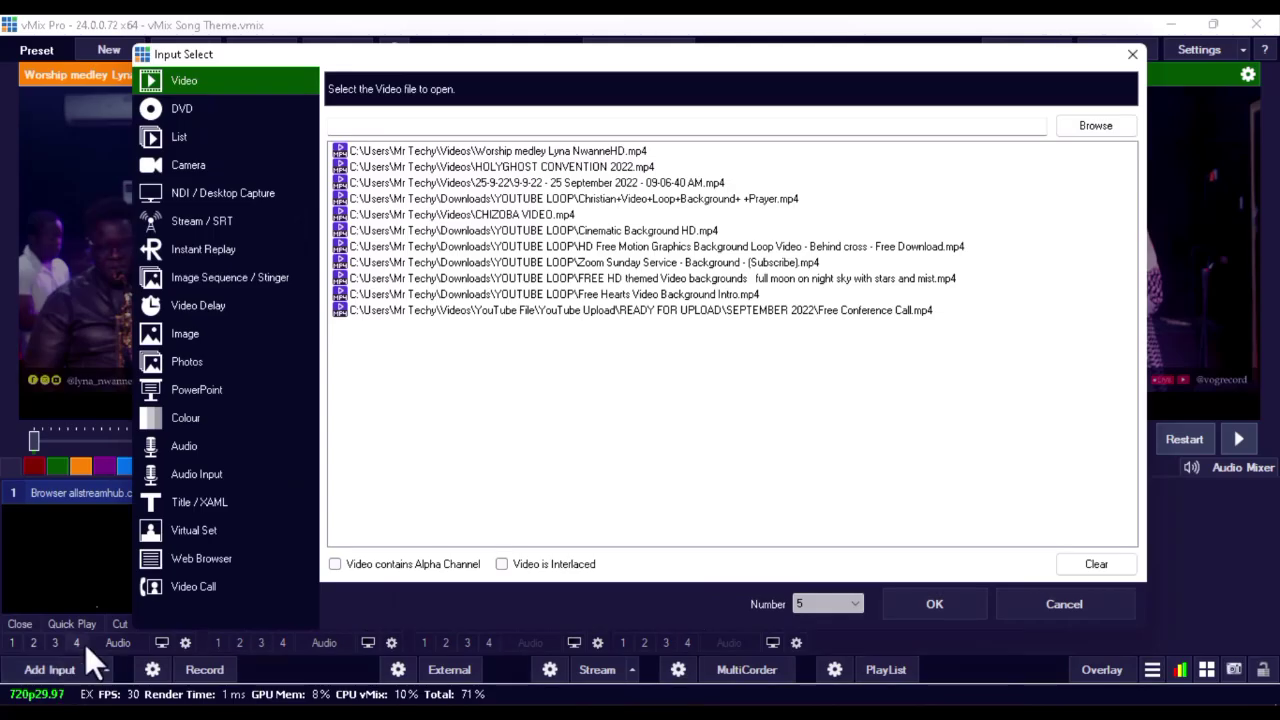
left_click(197, 558)
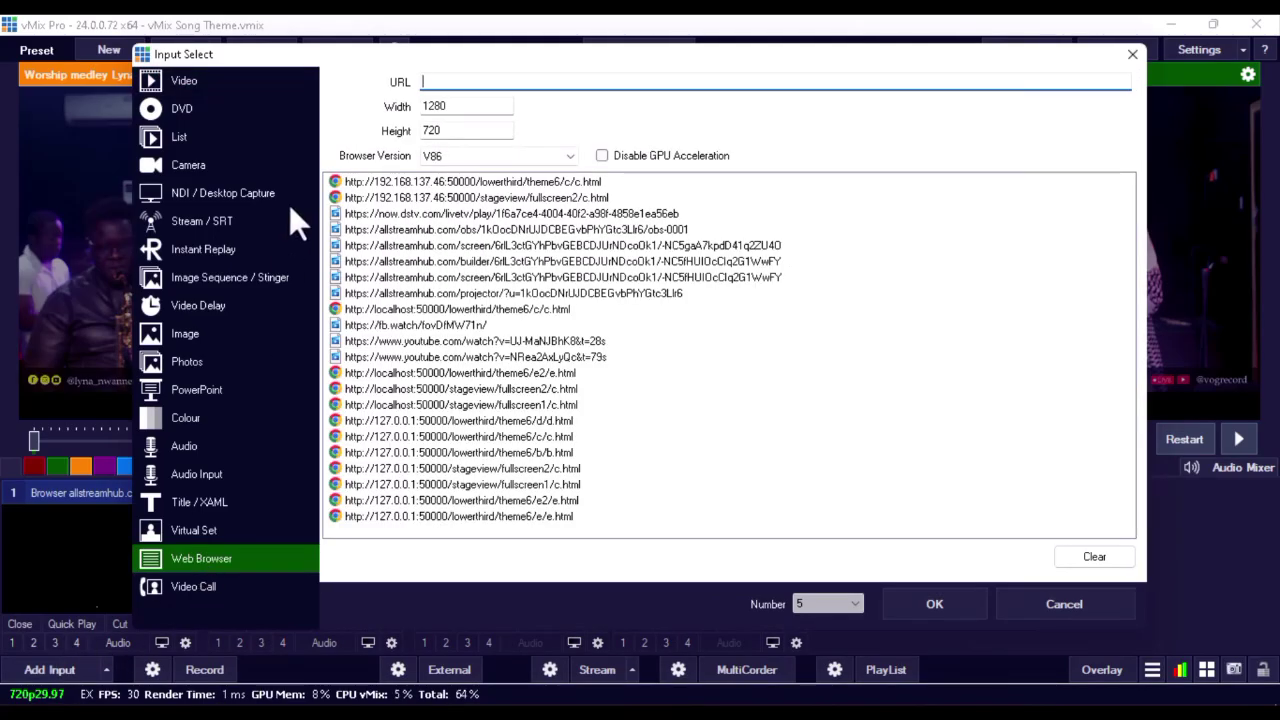
key("ctrl+v")
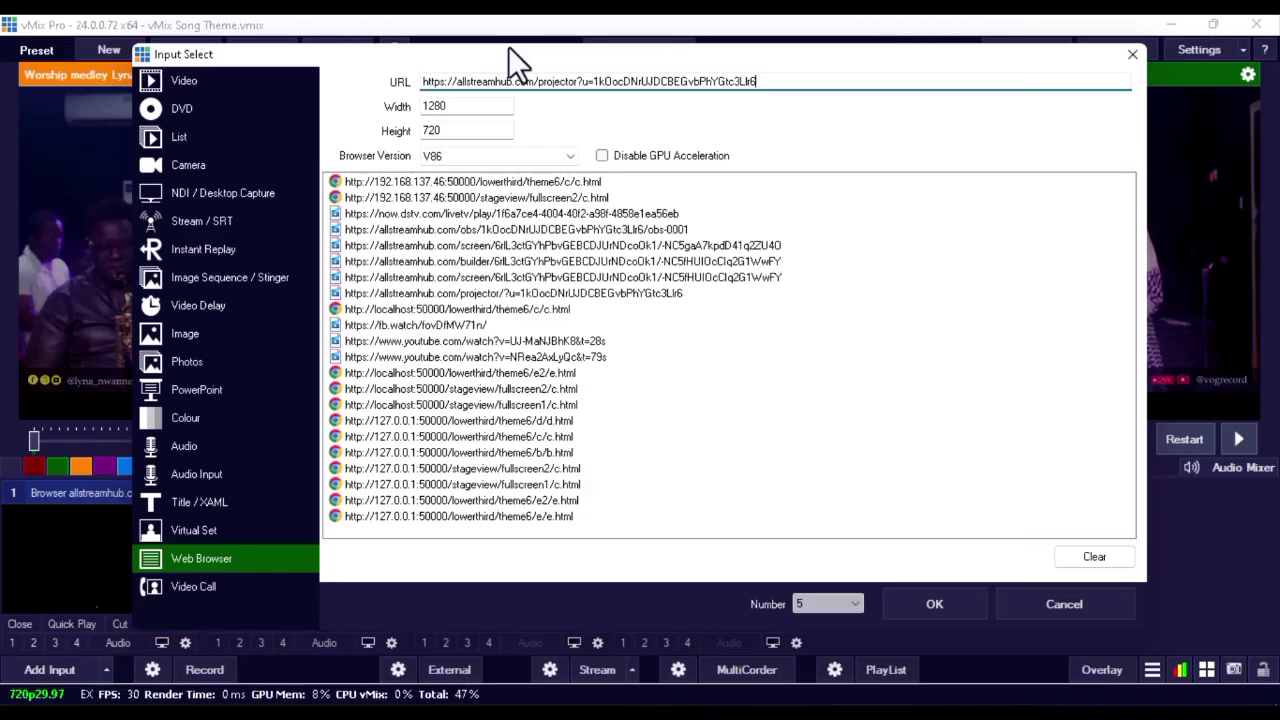
- Set the web browser input's width to 1920 and its height to 1080
double_click(462, 107)
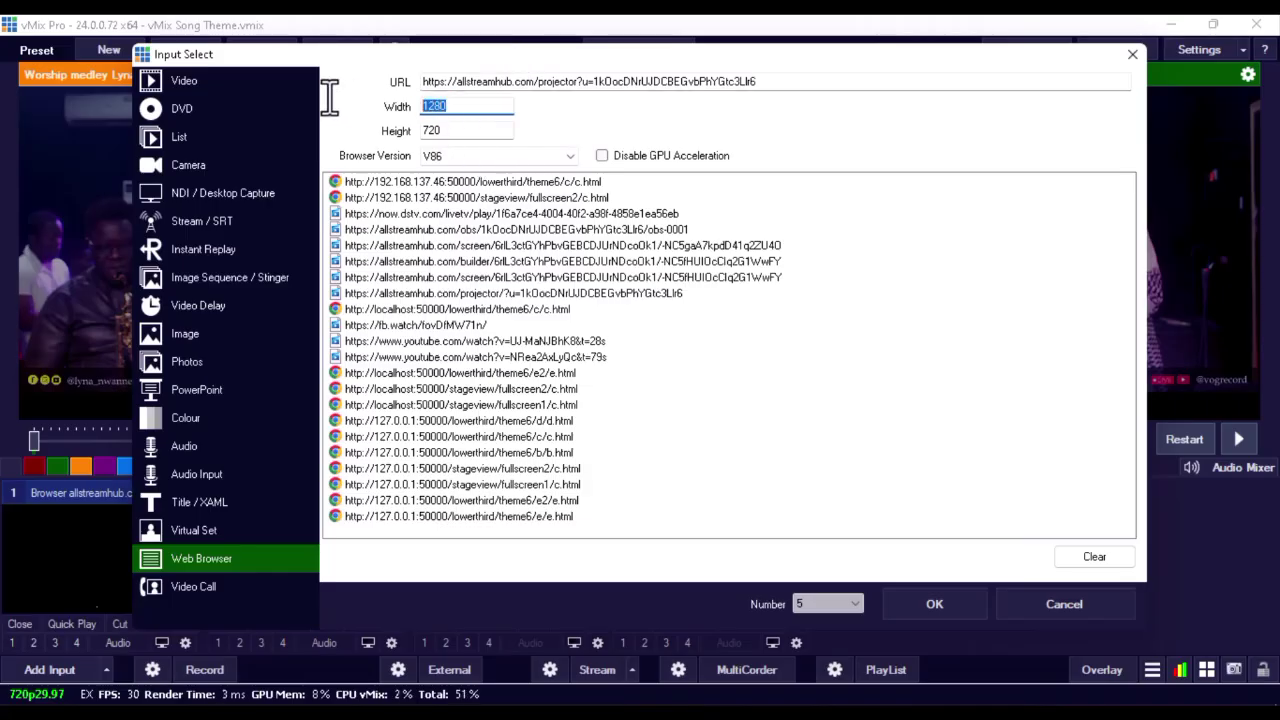
type("1920")
double_click(440, 130)
type("1")
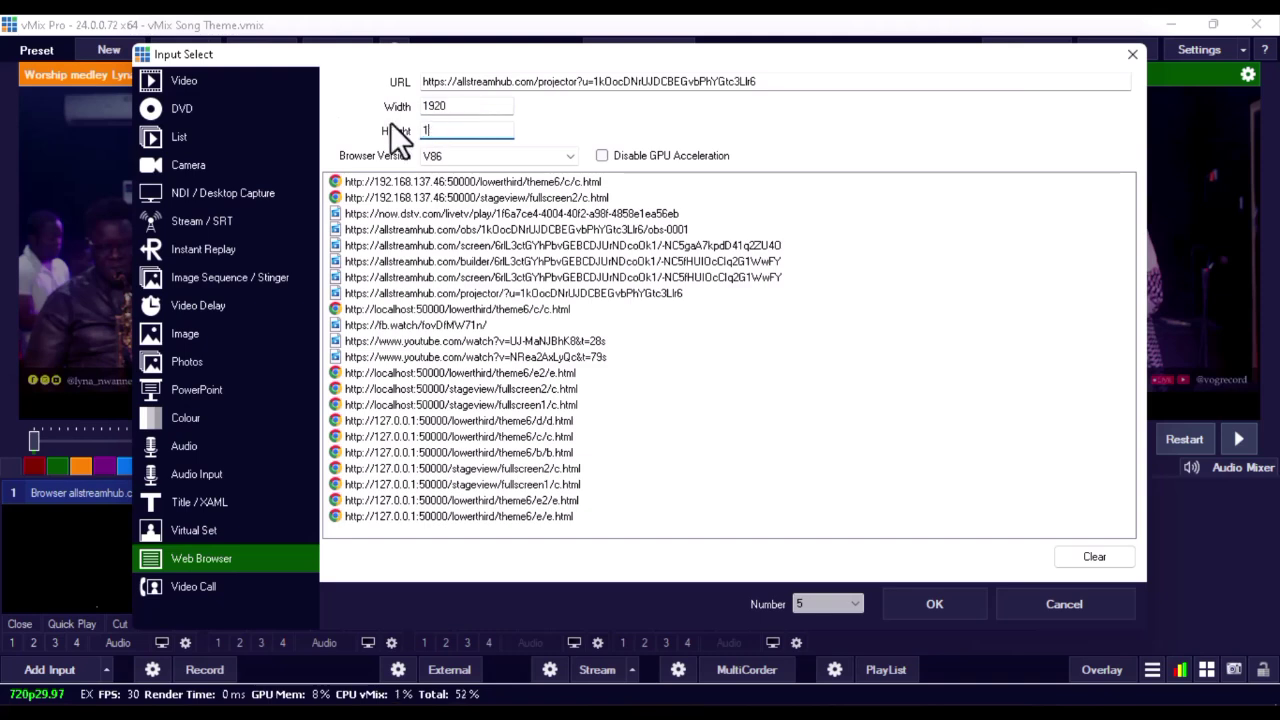
type("080")
- Choose browser version V77 for the web browser input and add it to the production
left_click(432, 156)
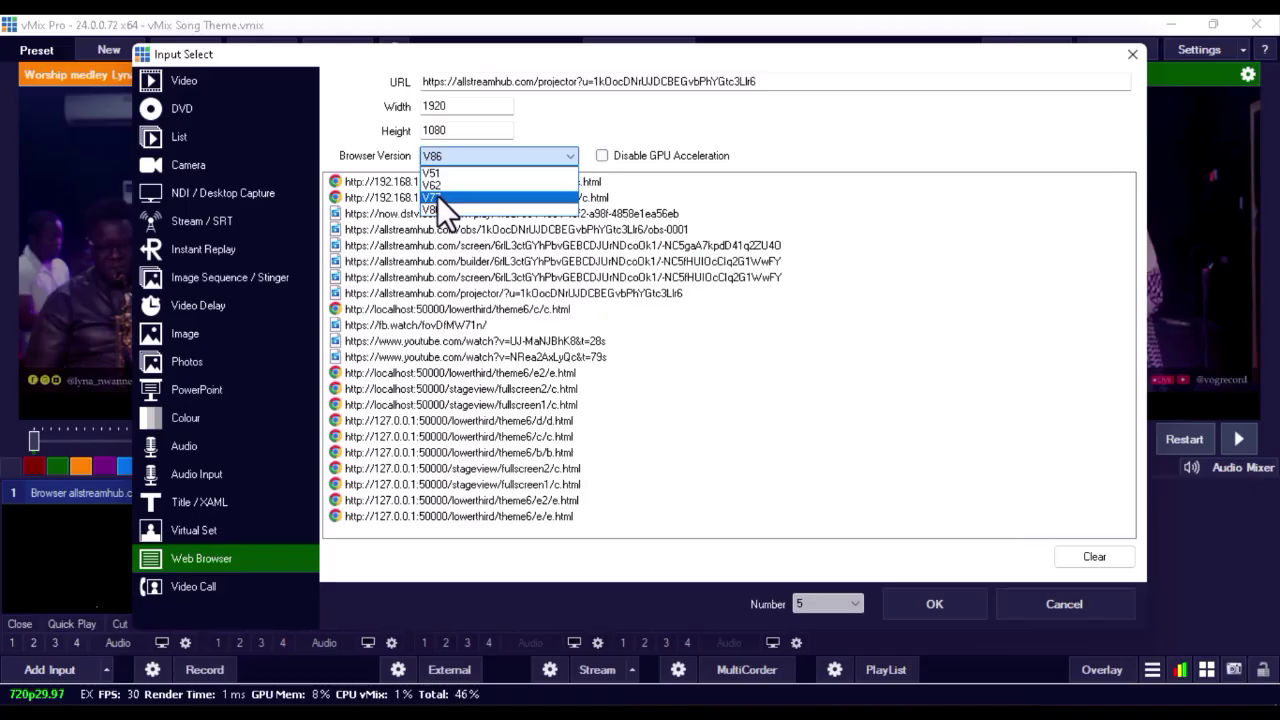
left_click(437, 196)
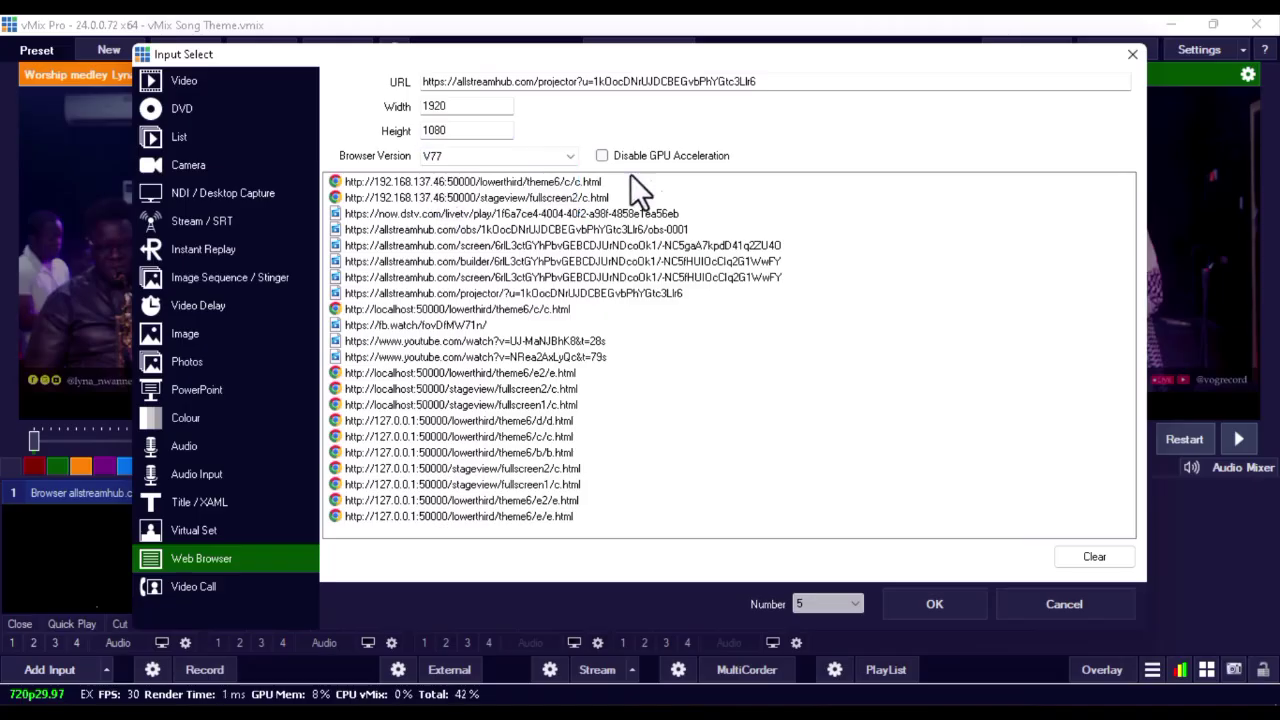
left_click(452, 157)
left_click(470, 197)
left_click(506, 150)
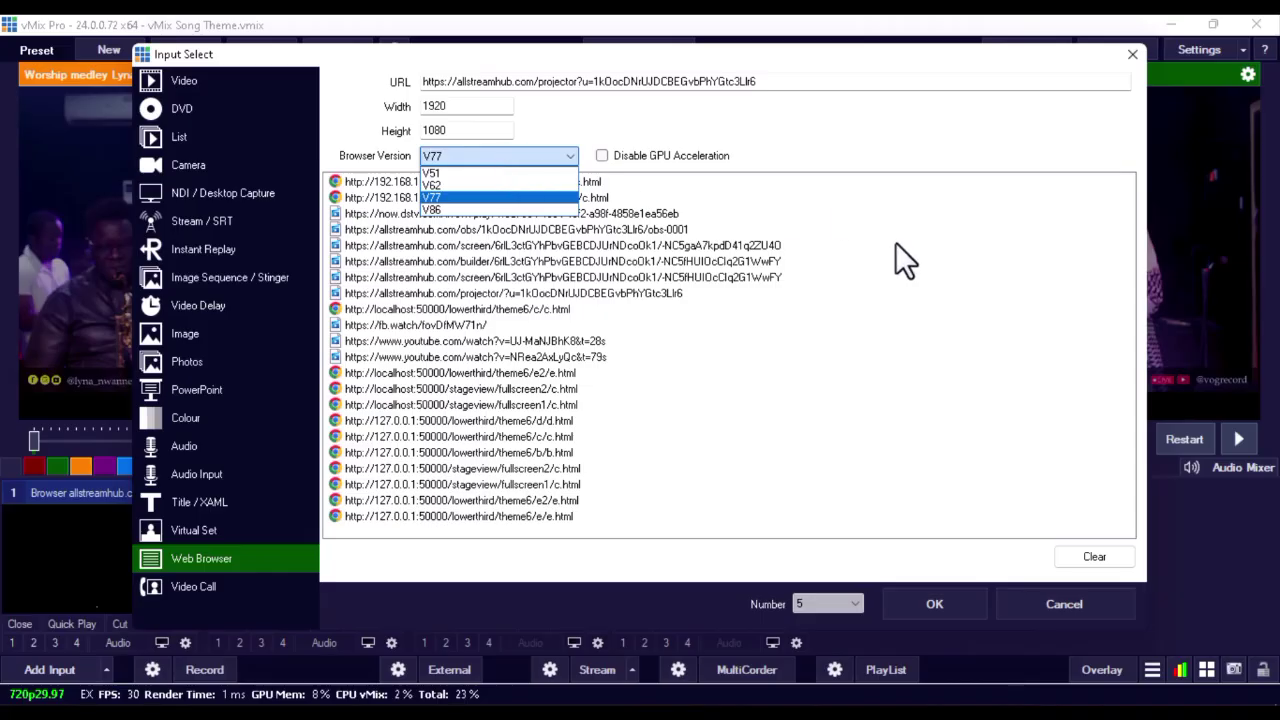
key("Escape")
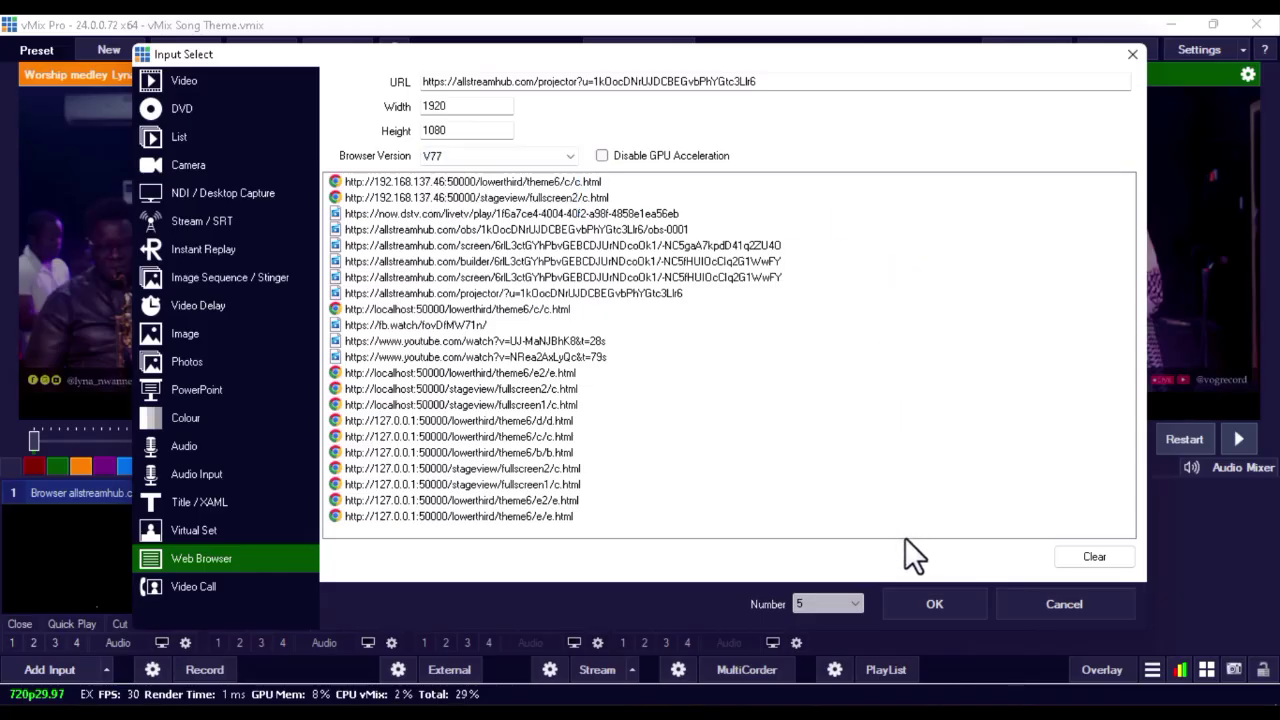
left_click(910, 604)
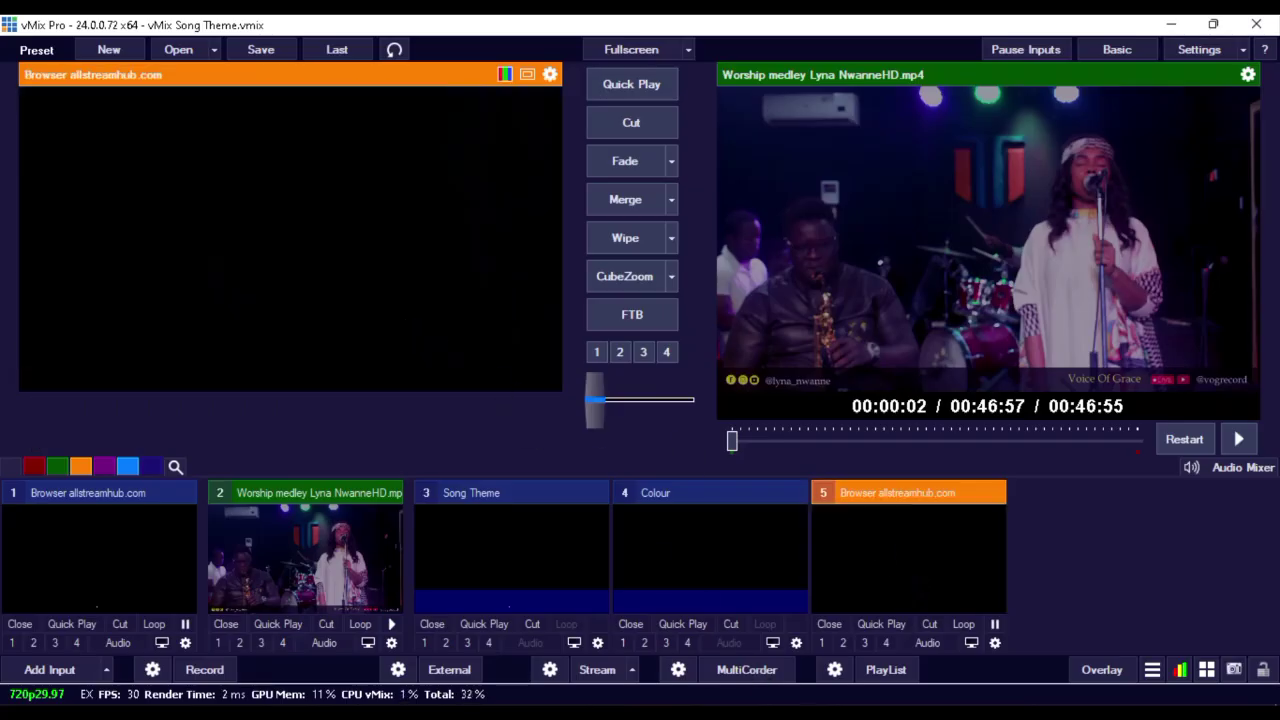
- Send the lyric lines Only You Jesus and Only You from the dashboard, and shrink the browser window clear of the vMix preview
left_click(780, 719)
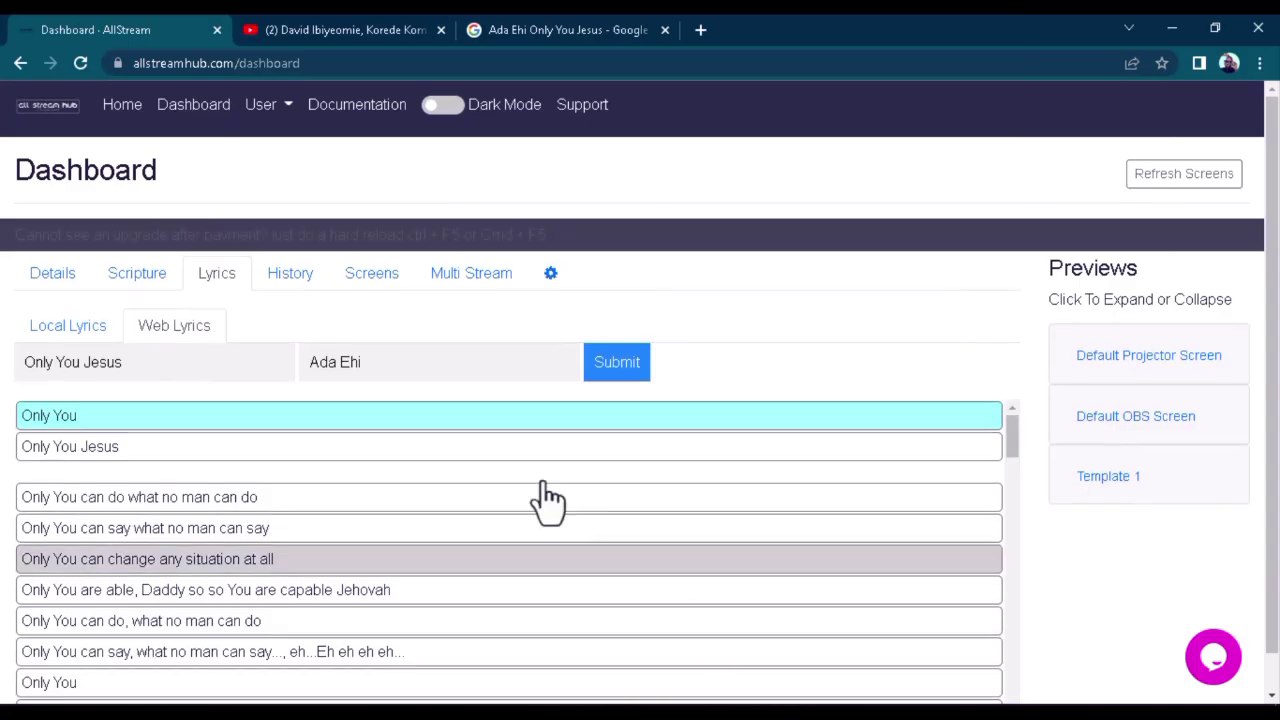
left_click(158, 447)
left_click(125, 418)
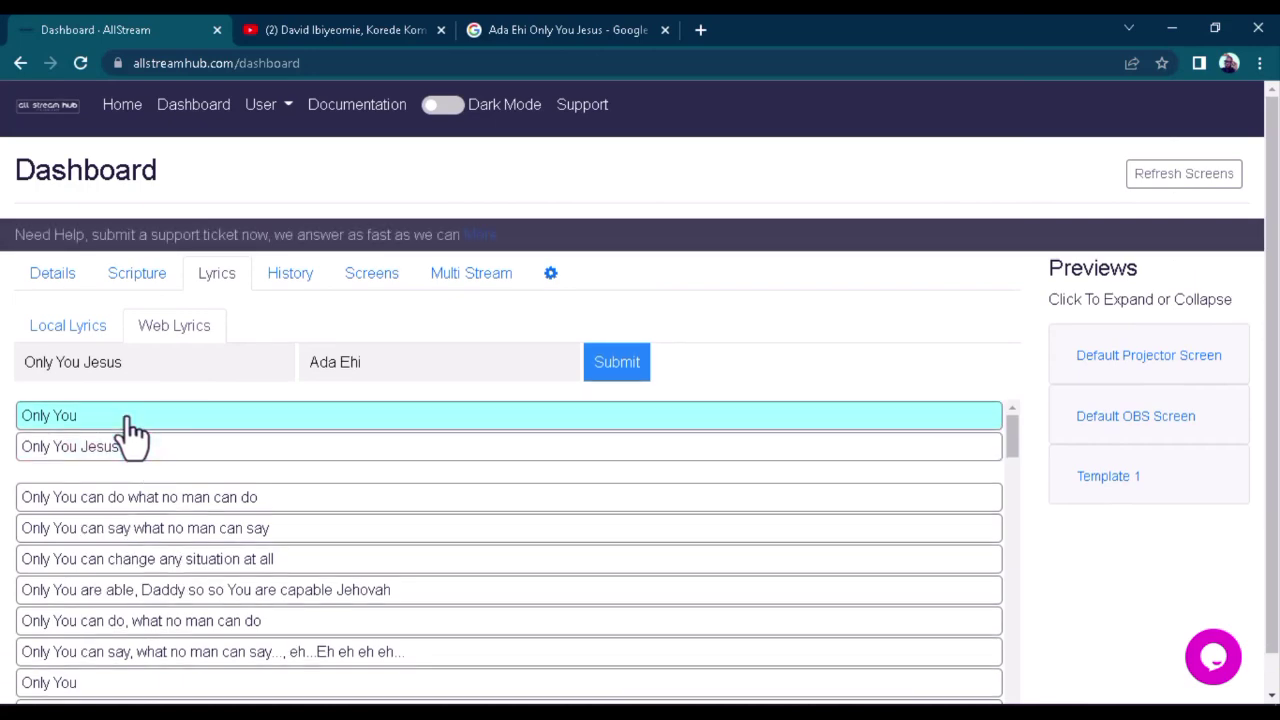
left_click(1213, 29)
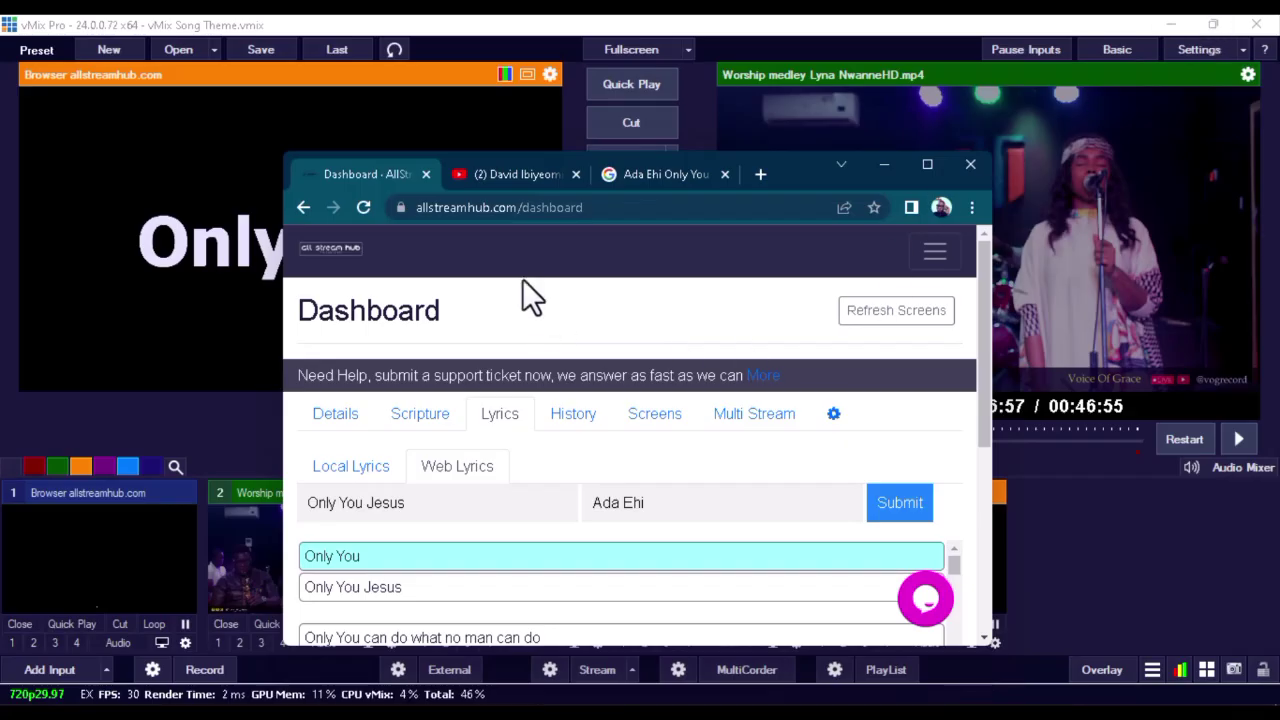
left_click_drag(783, 166, 1019, 115)
- Send successive lyric lines to the display, from Only You Jesus through to Only You can change any situation at all
left_click(606, 532)
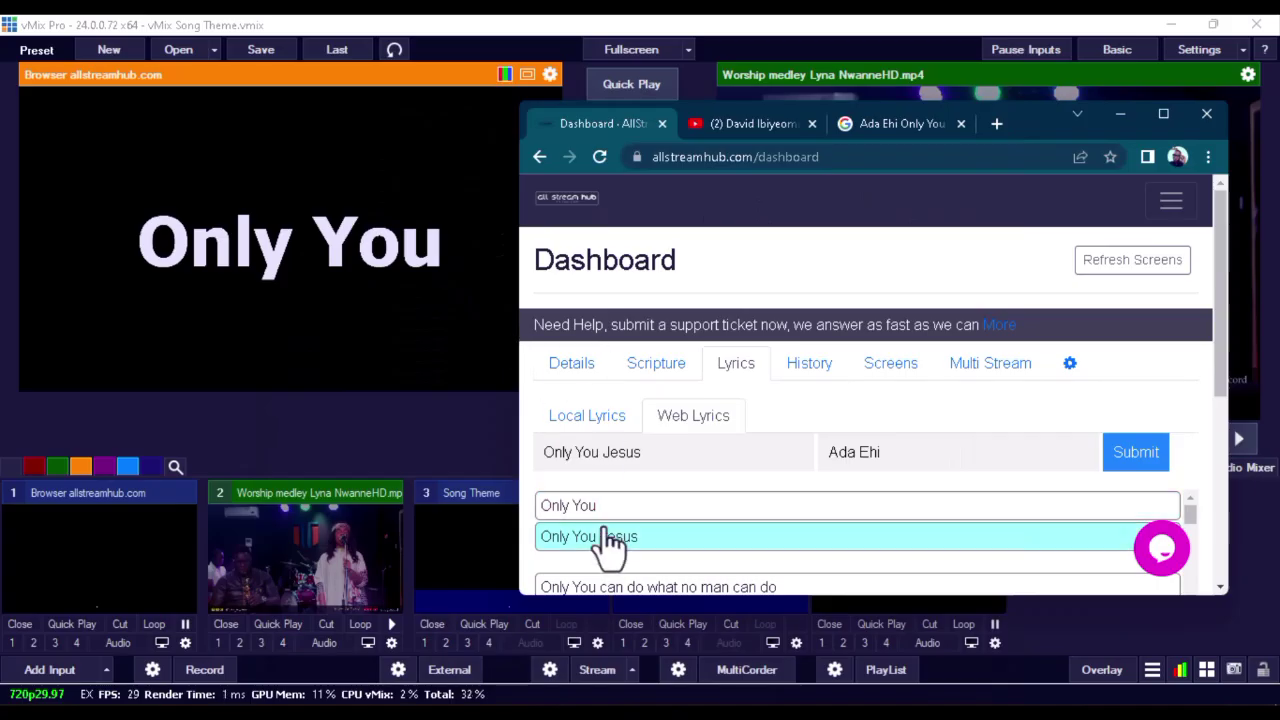
scroll(606, 532, "down", 2)
left_click(613, 496)
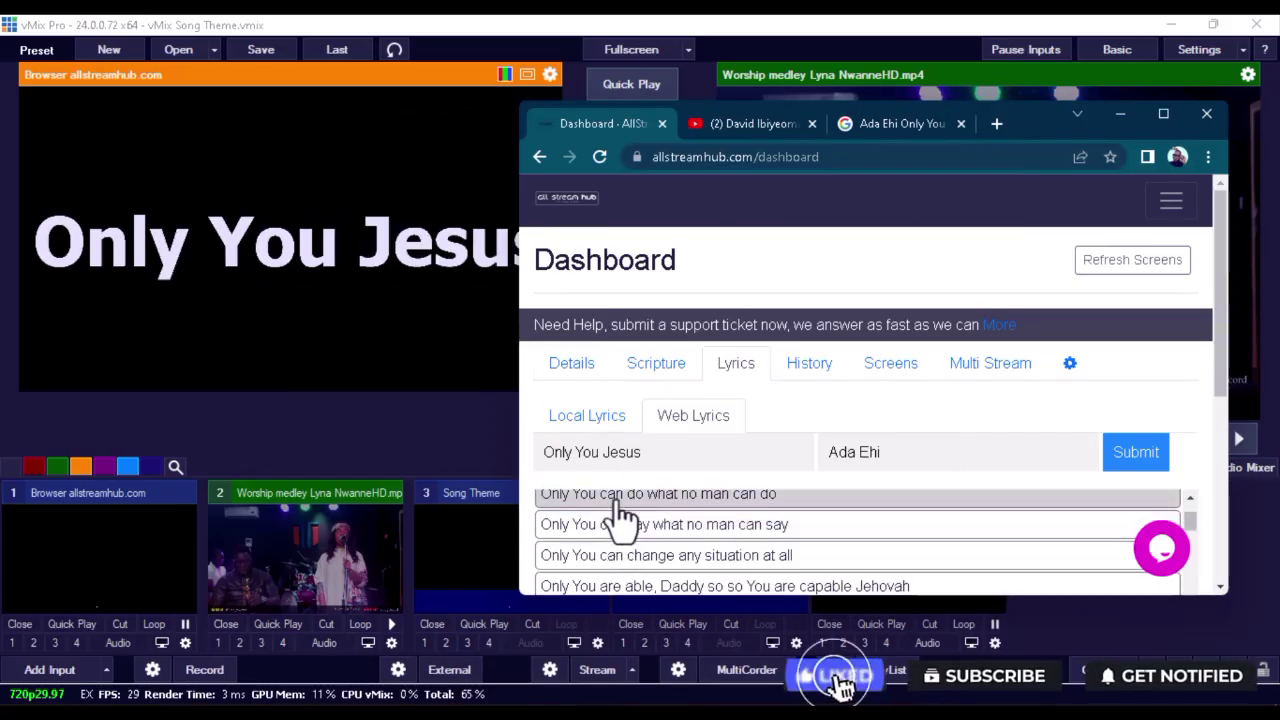
left_click(617, 530)
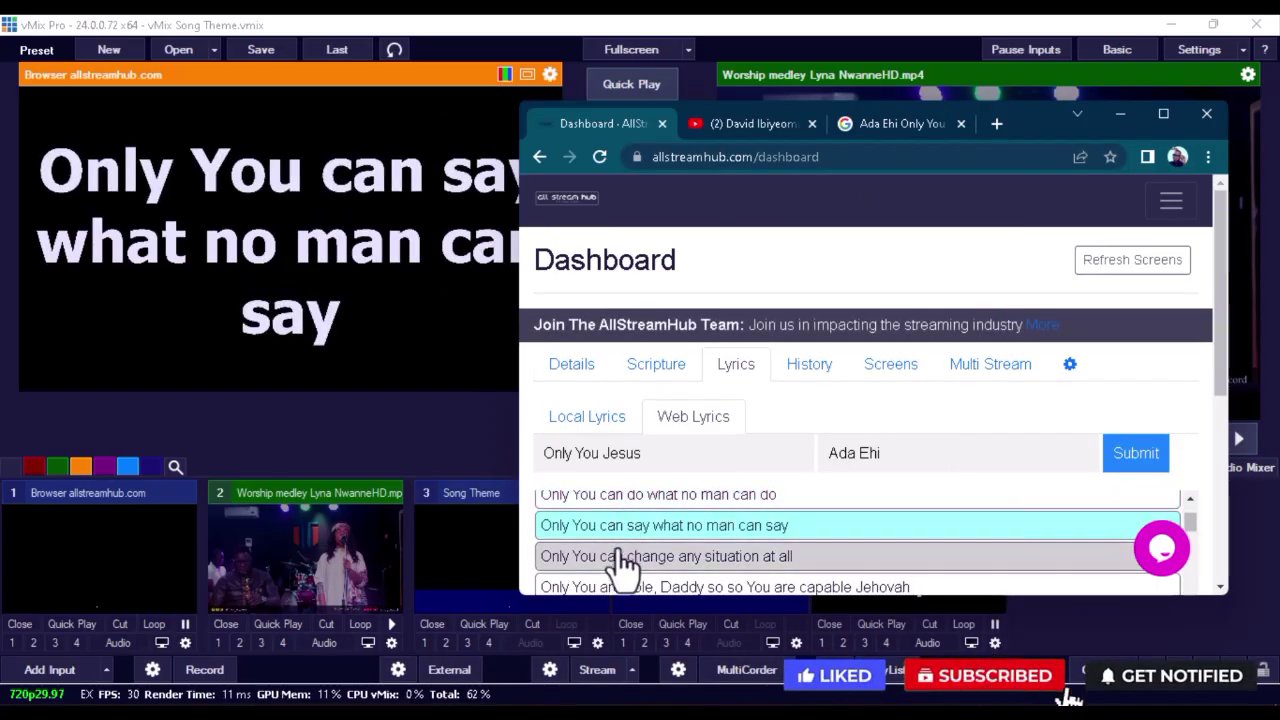
left_click(616, 558)
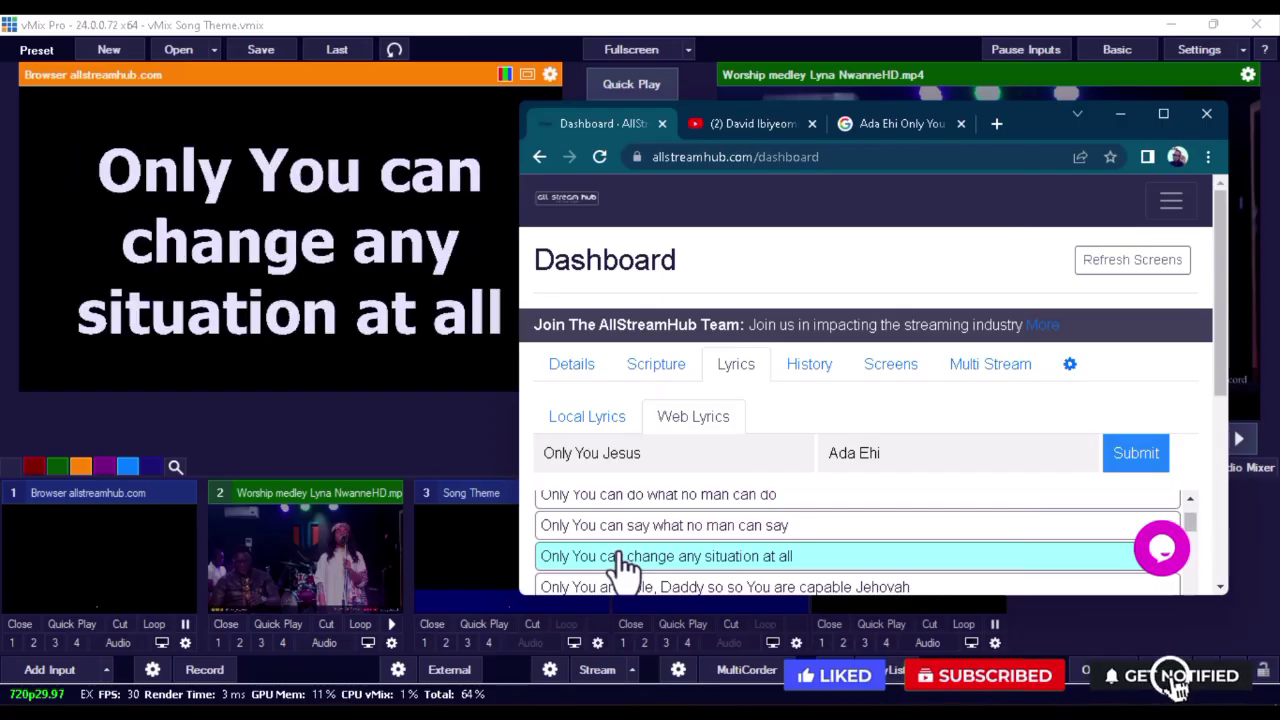
- Put the new browser input in place of the old browser input 1 in vMix and open its settings
left_click(389, 374)
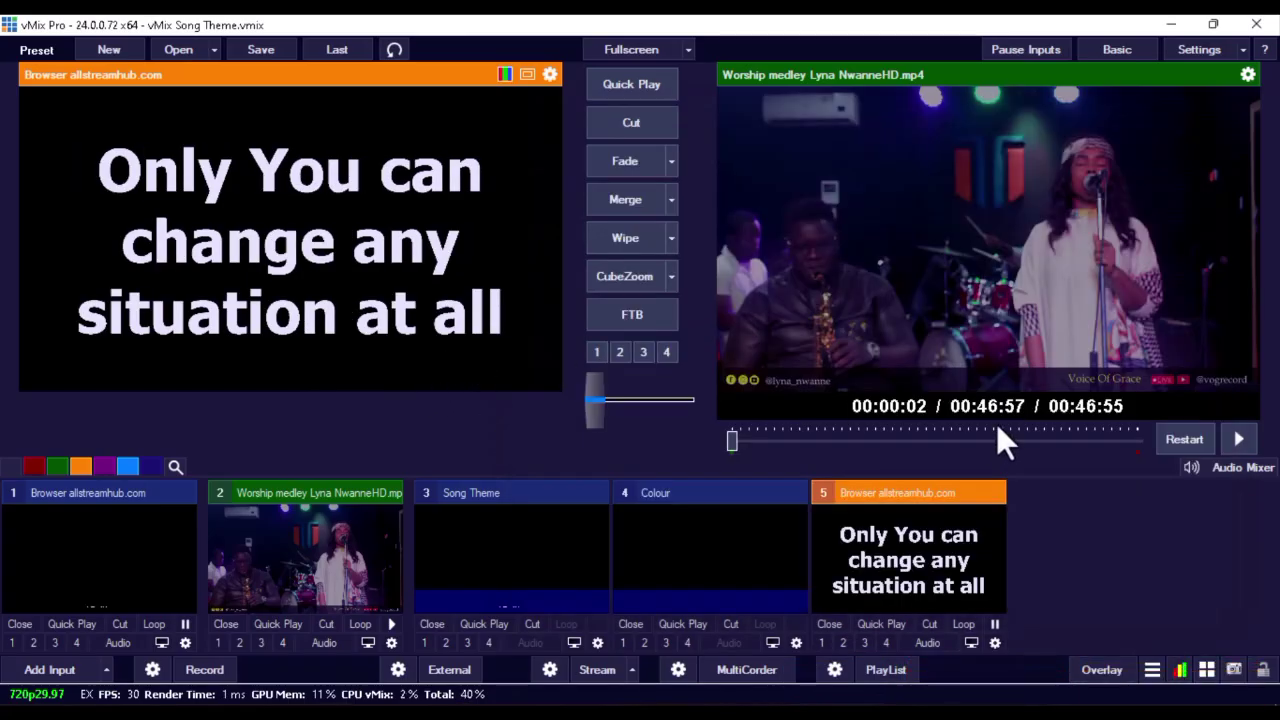
left_click_drag(908, 555, 133, 550)
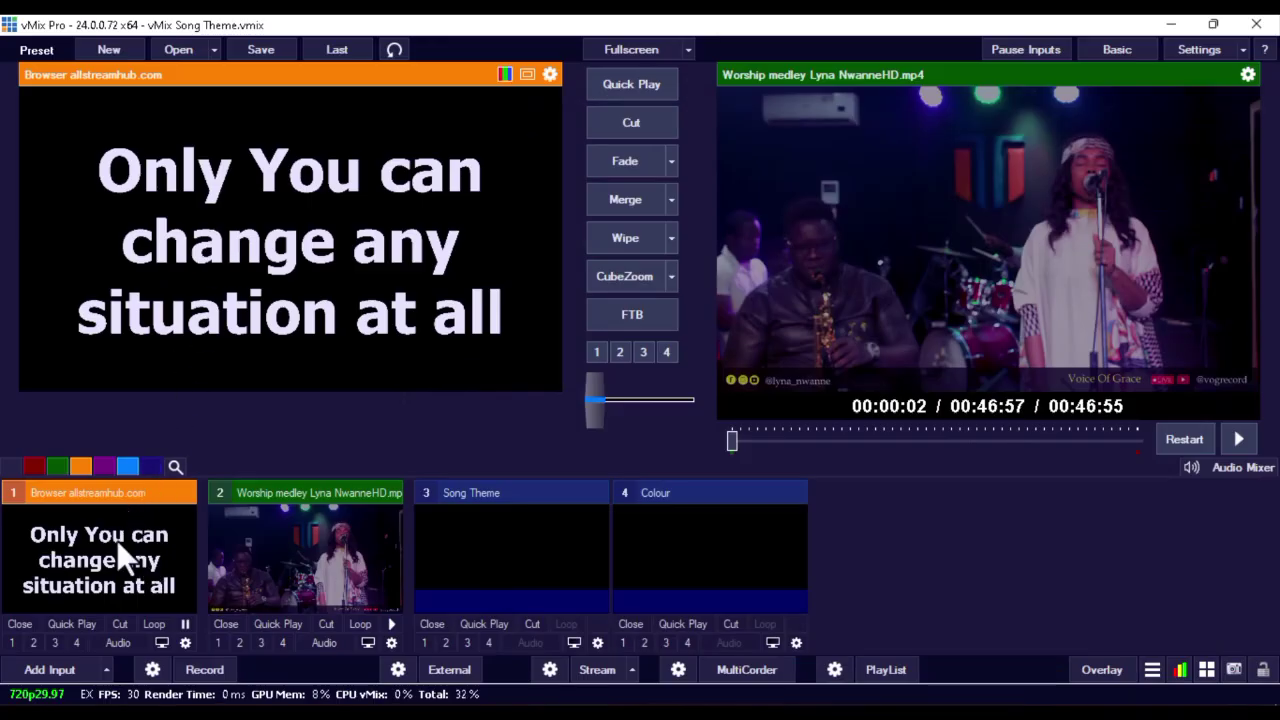
double_click(71, 540)
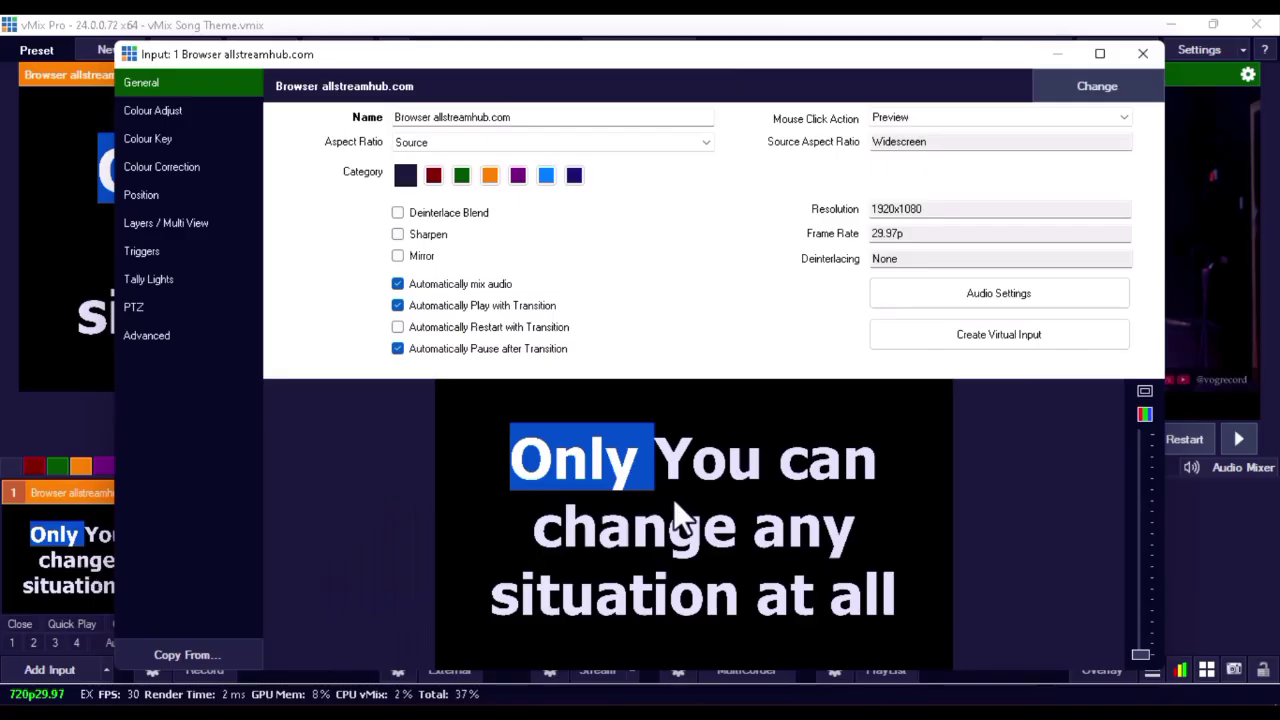
- Enable the colour key on the browser input with black as the key colour to remove the background behind the lyrics
left_click(176, 195)
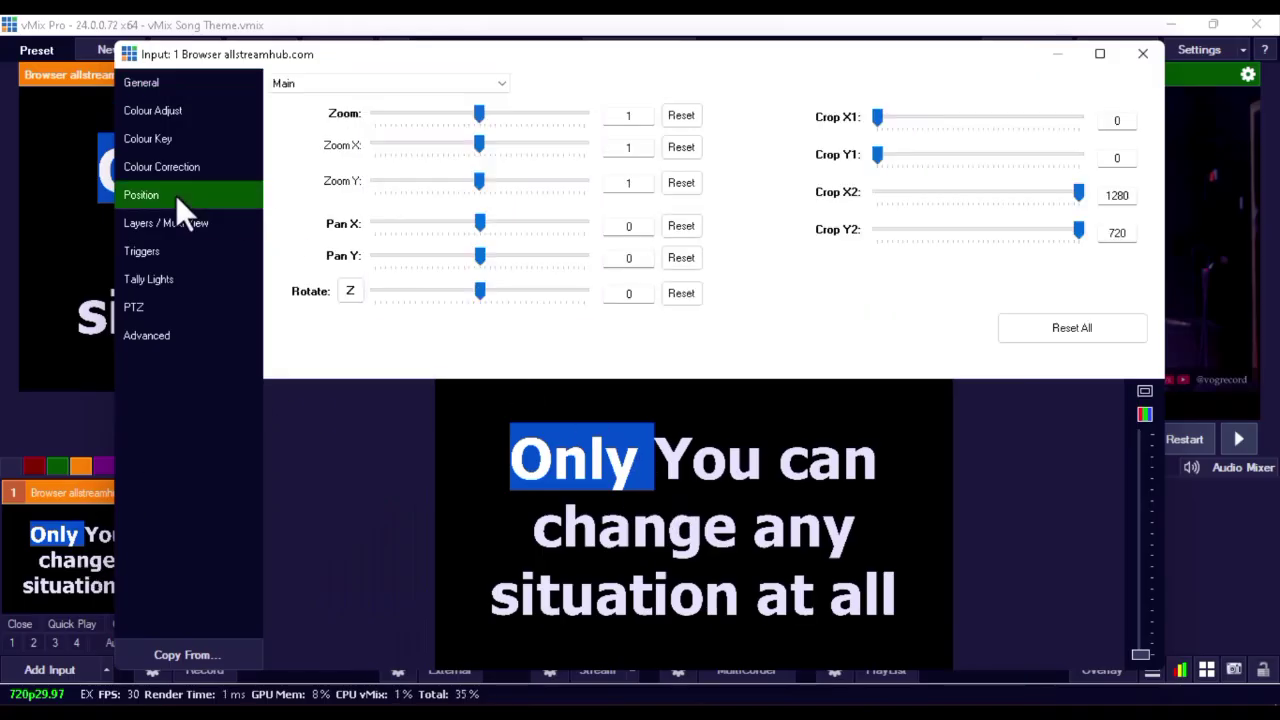
left_click(170, 138)
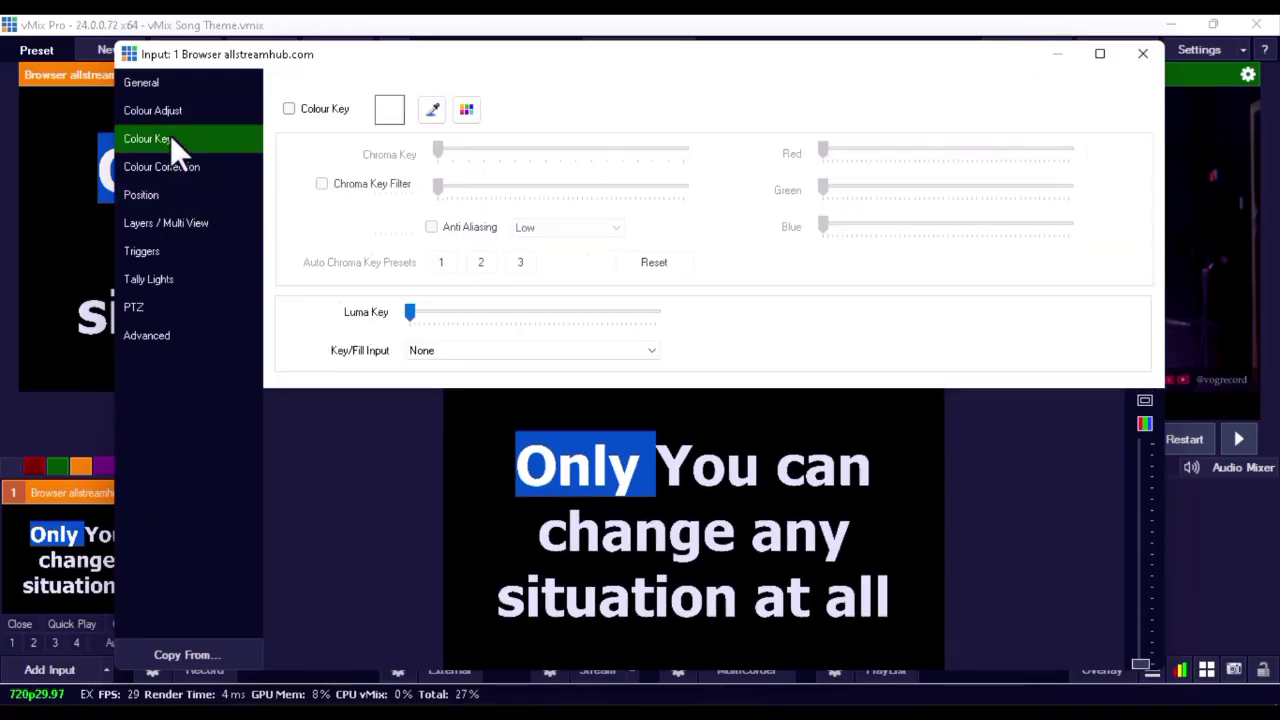
left_click(289, 109)
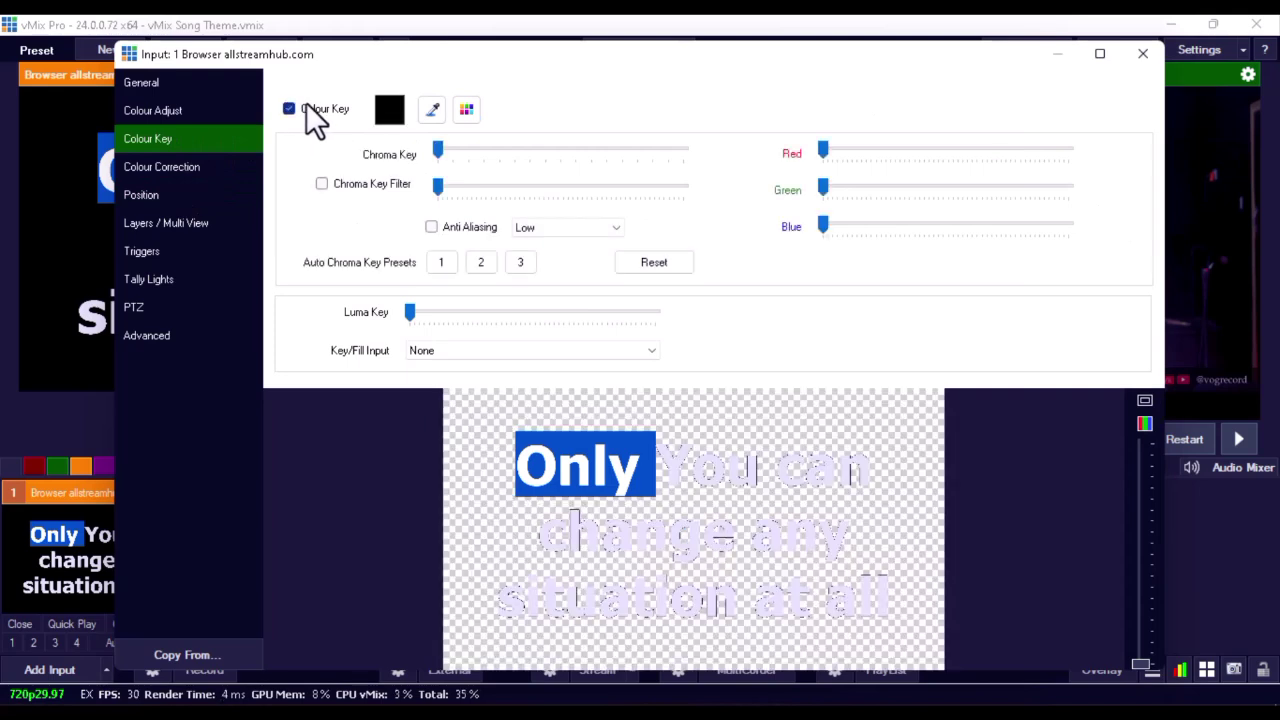
left_click_drag(437, 186, 521, 186)
- Reduce the browser input's zoom to about 0.42 and close its settings
left_click(172, 195)
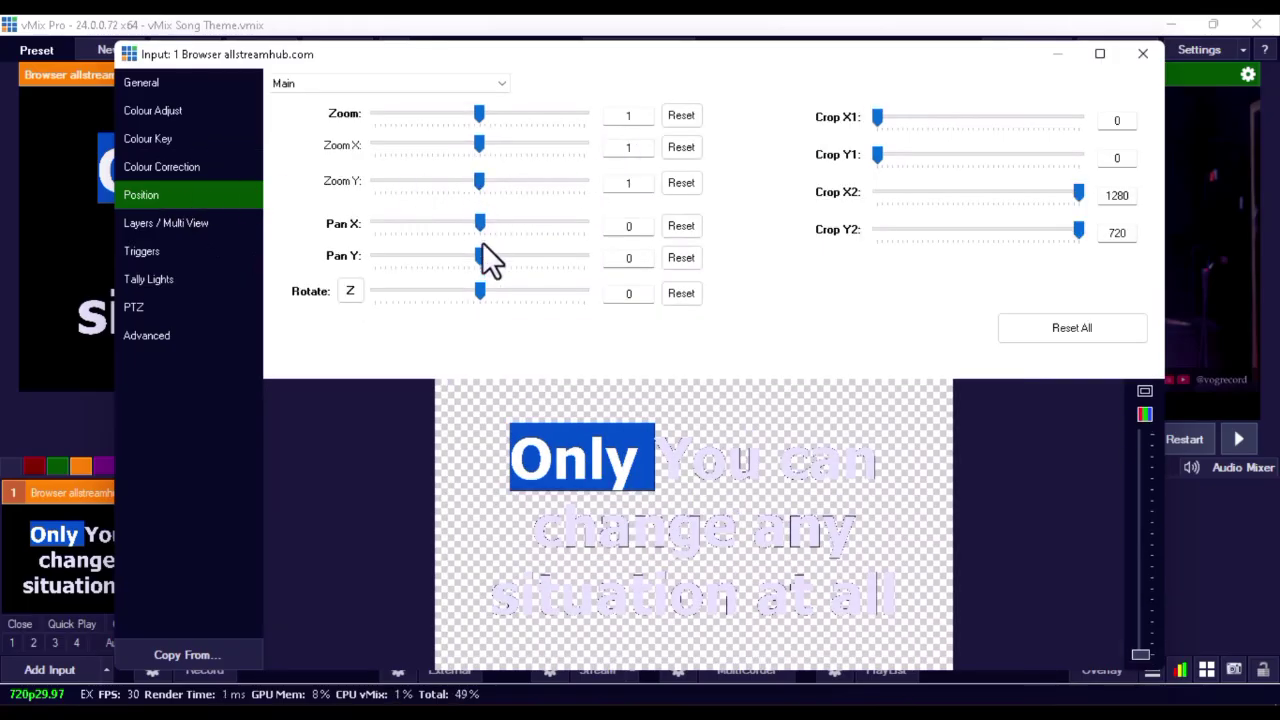
left_click_drag(477, 112, 415, 114)
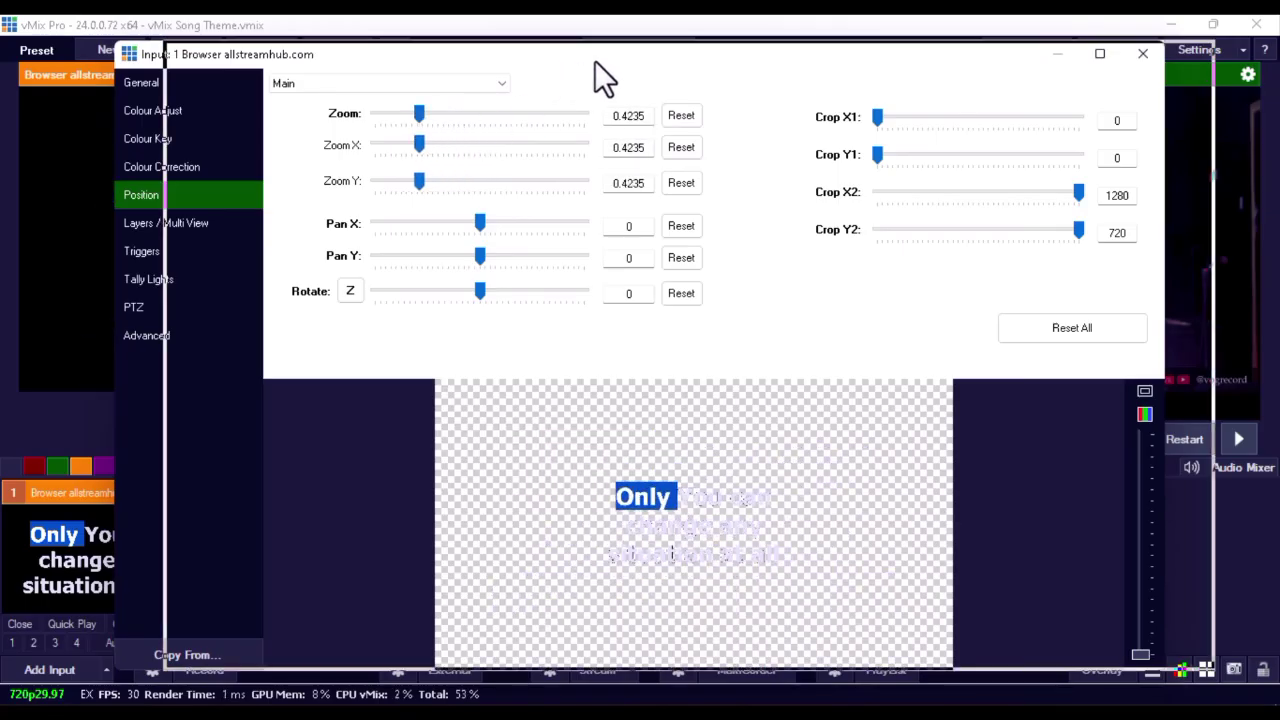
left_click(1189, 53)
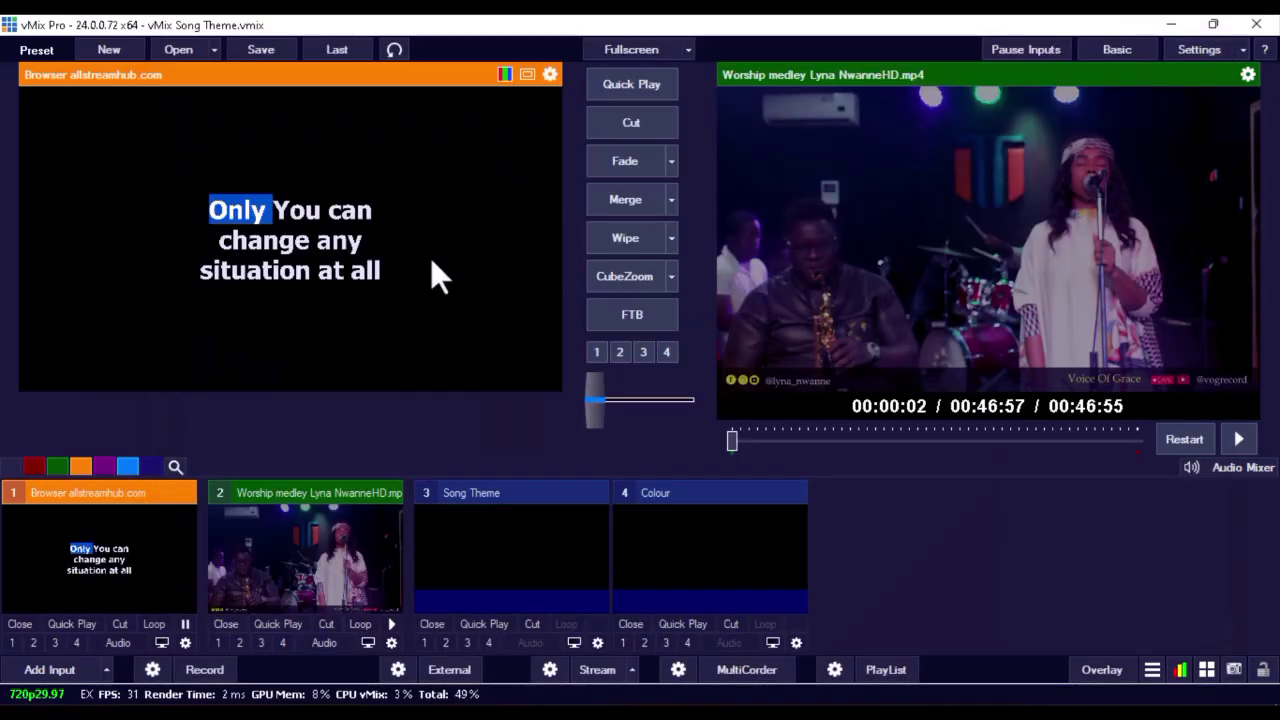
- Fine-tune the browser input's zoom to 0.4145 and set its Pan Y to about -0.655 to lower the lyrics
right_click(120, 548)
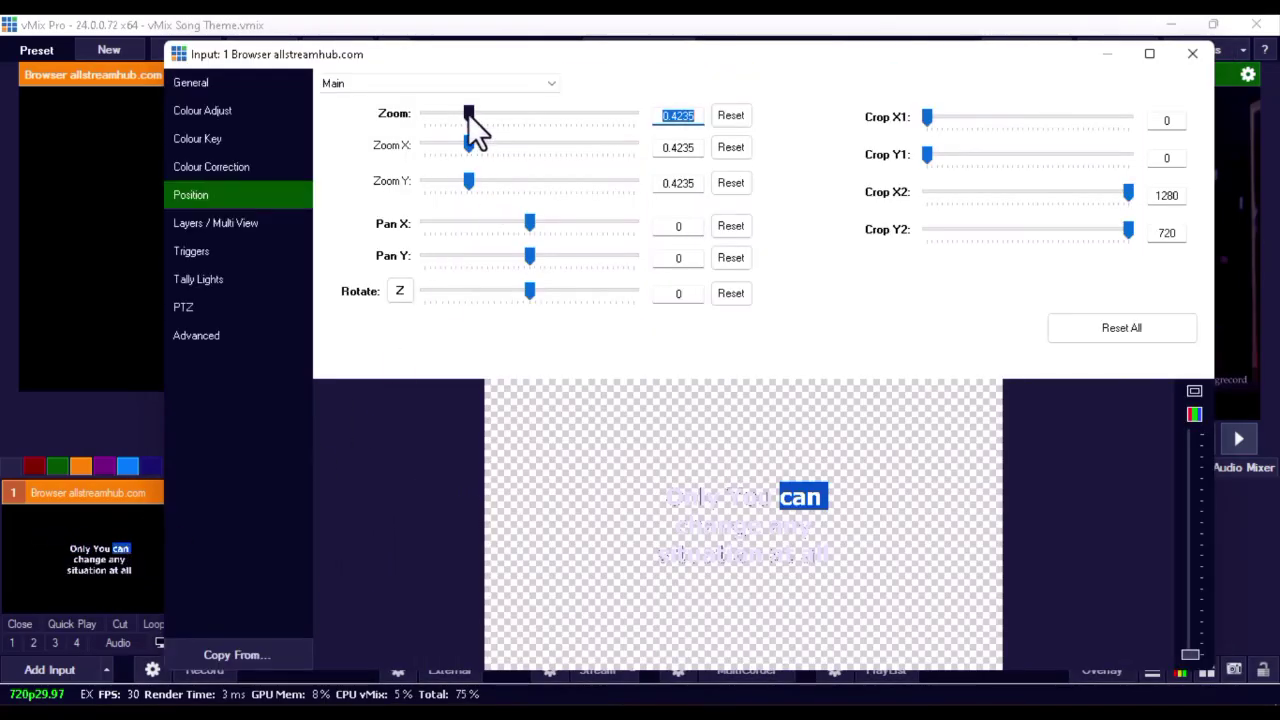
left_click_drag(468, 114, 467, 111)
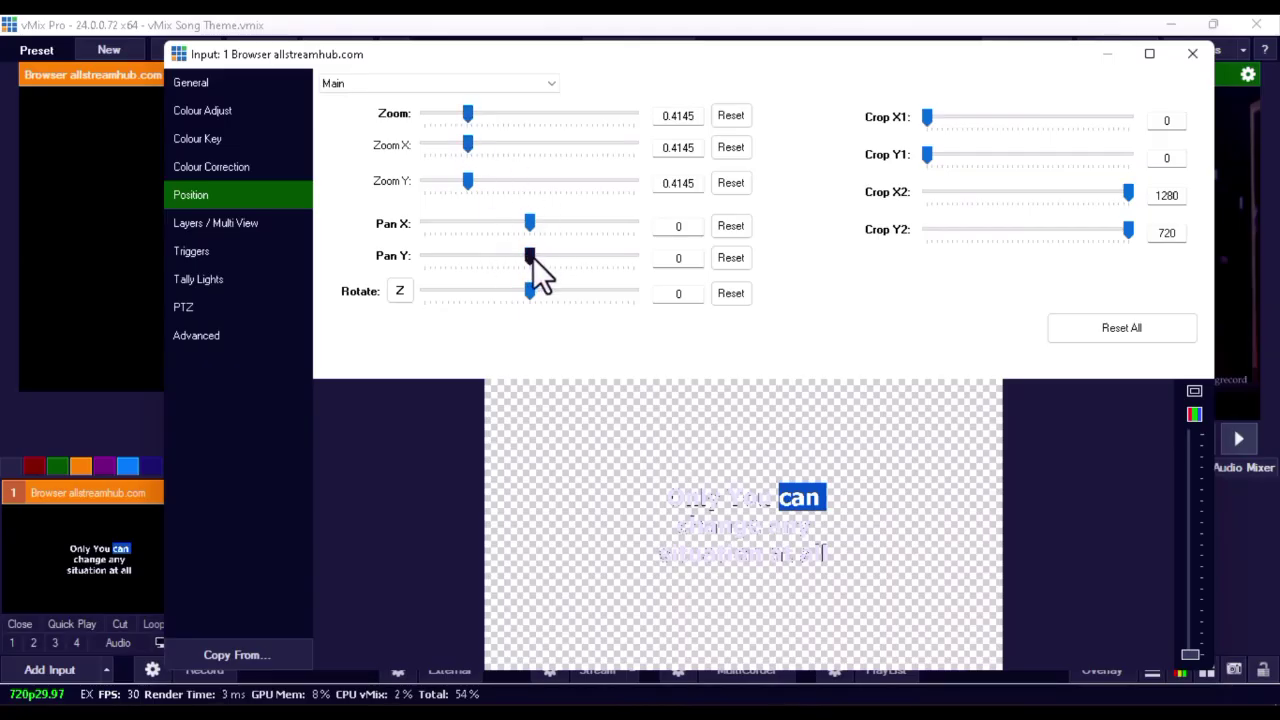
left_click_drag(530, 252, 494, 253)
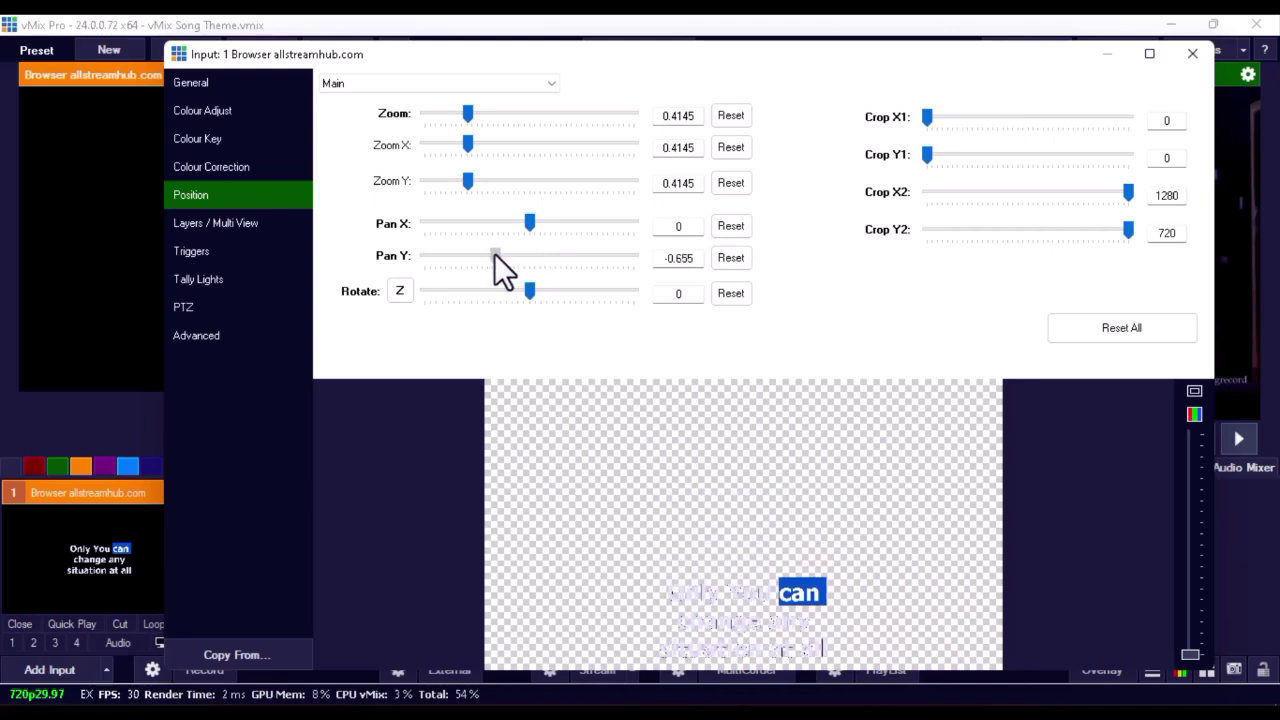
left_click(1190, 55)
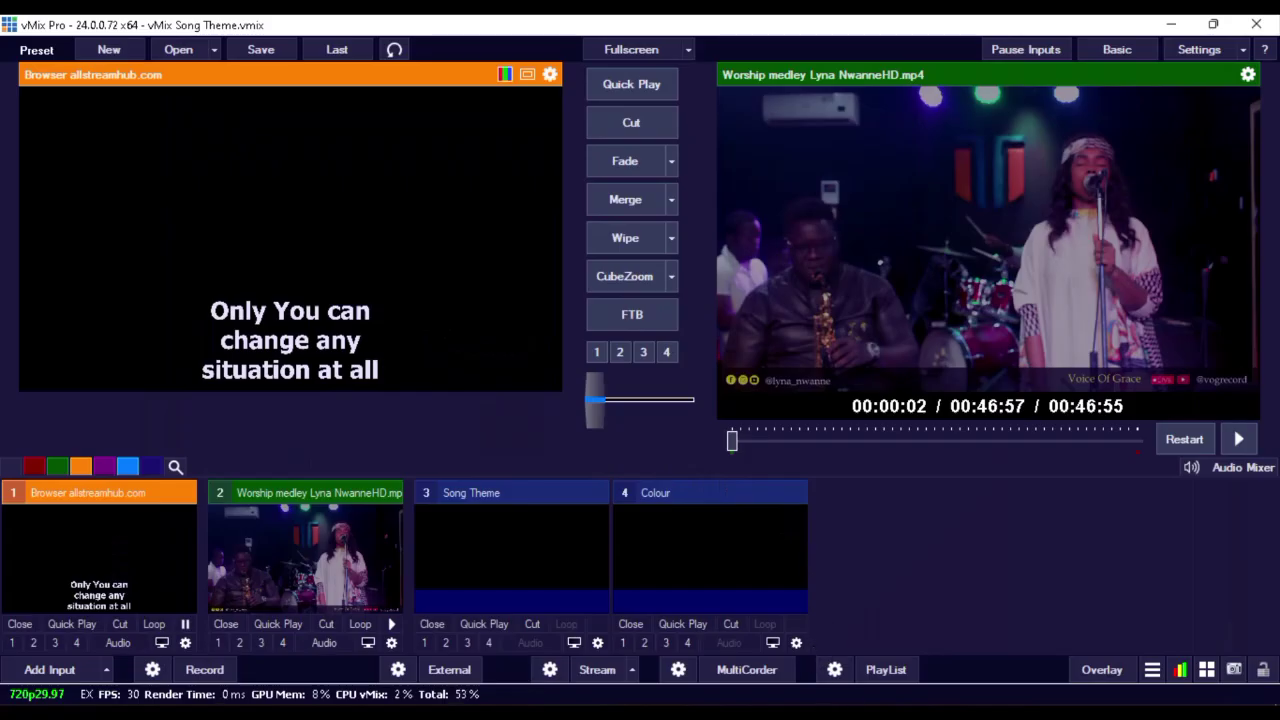
- Return to the dashboard's web lyrics and send the lines Only You and Only You Jesus to the display in turn
left_click(786, 712)
scroll(709, 509, "up", 3)
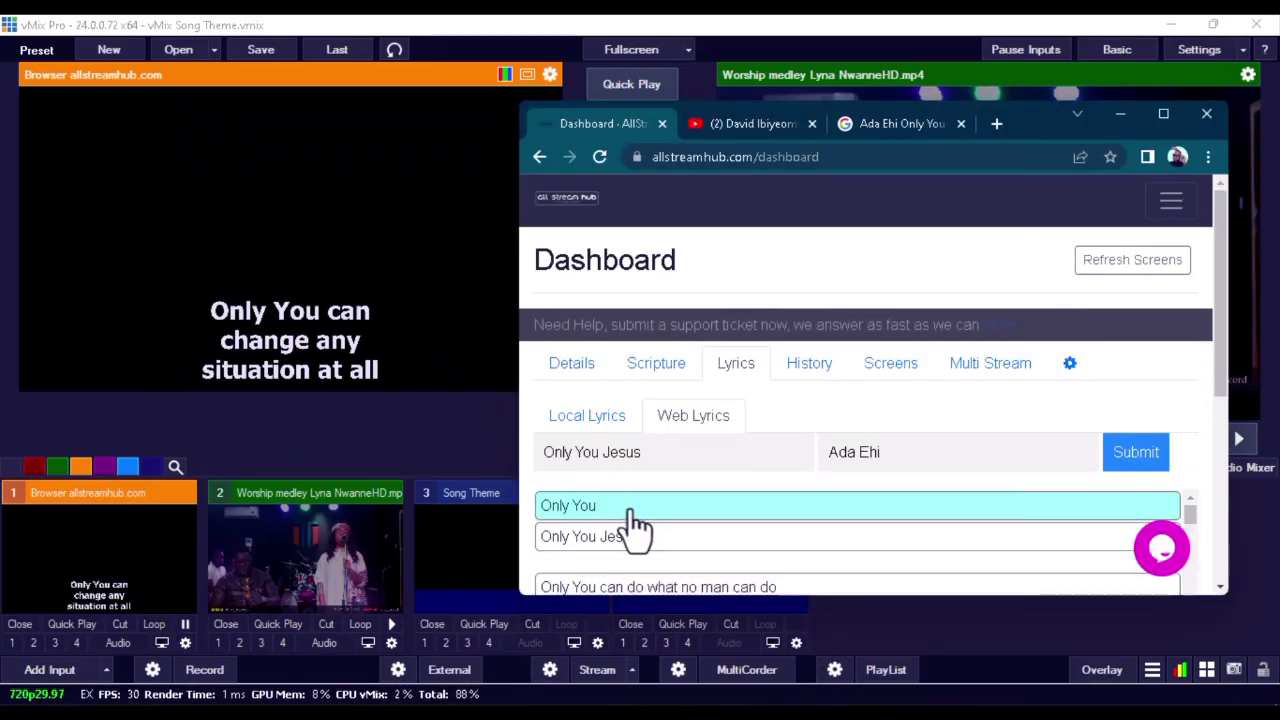
left_click(631, 511)
left_click(618, 534)
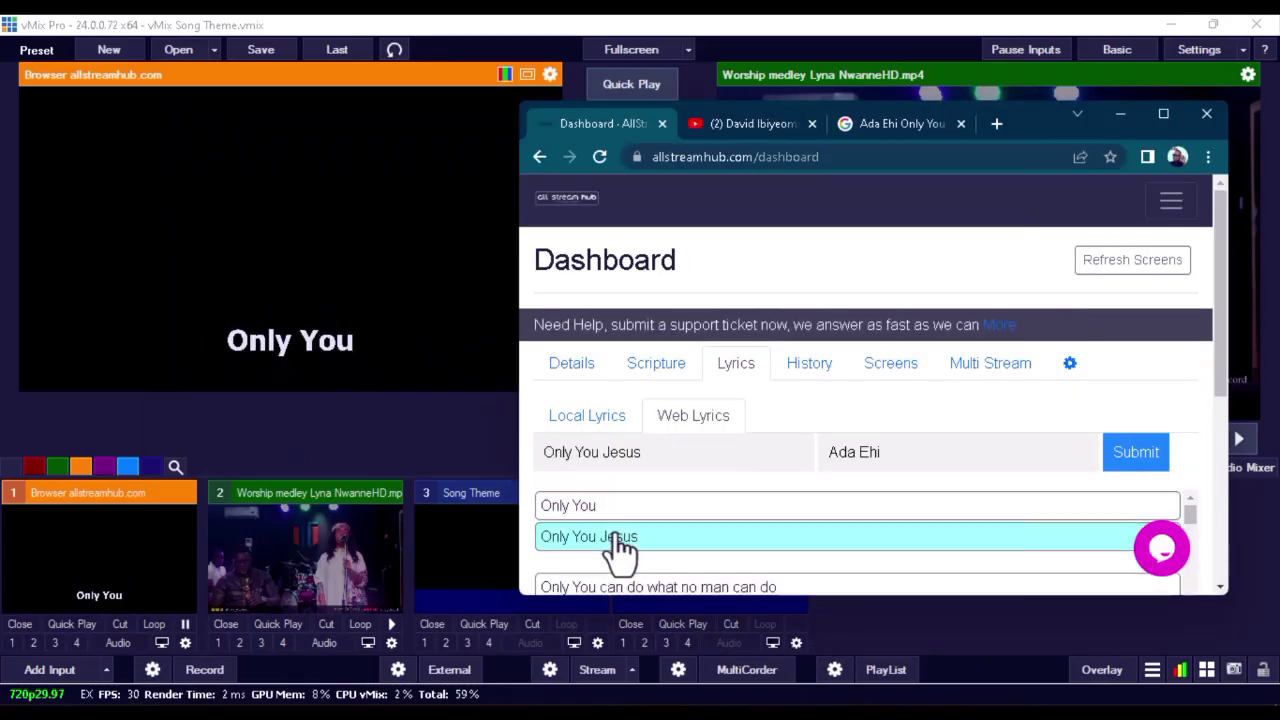
- Switch back to vMix and show the lyrics browser input as overlay 4 over the worship video
left_click(416, 436)
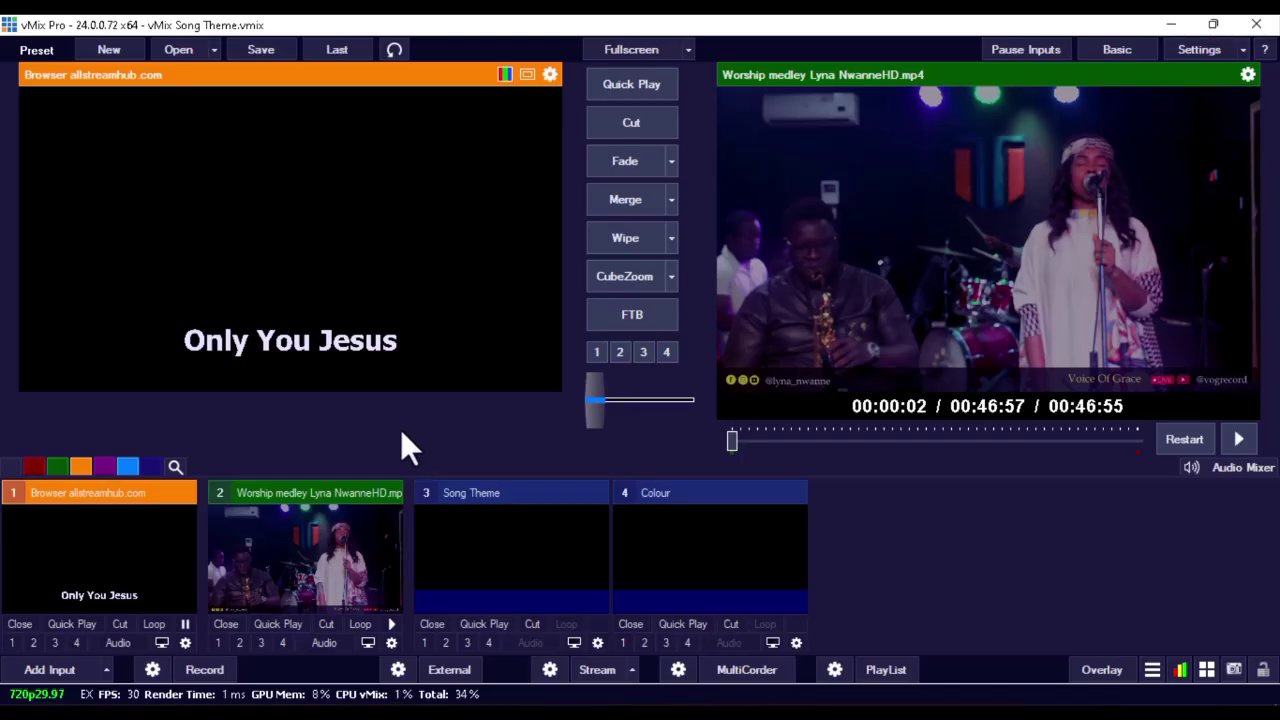
left_click(72, 641)
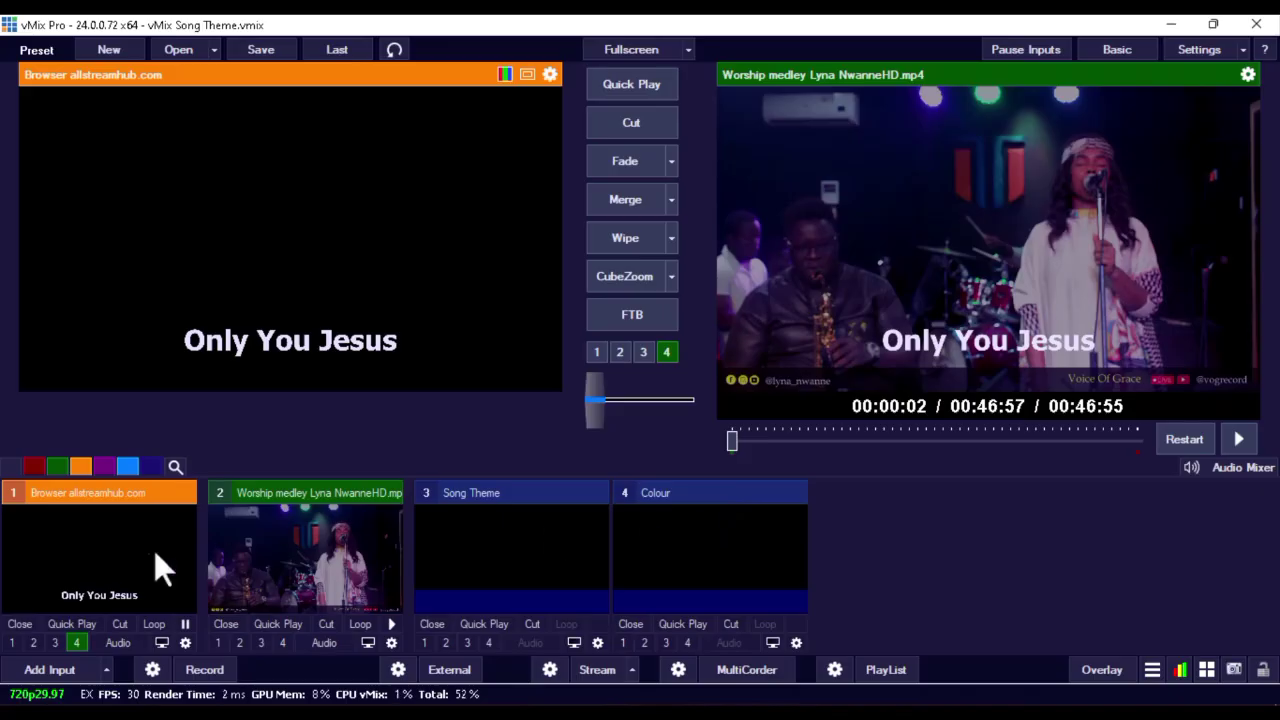
- Lower the lyrics slightly by setting the browser input's Pan Y to about -0.691, and close its settings
right_click(112, 555)
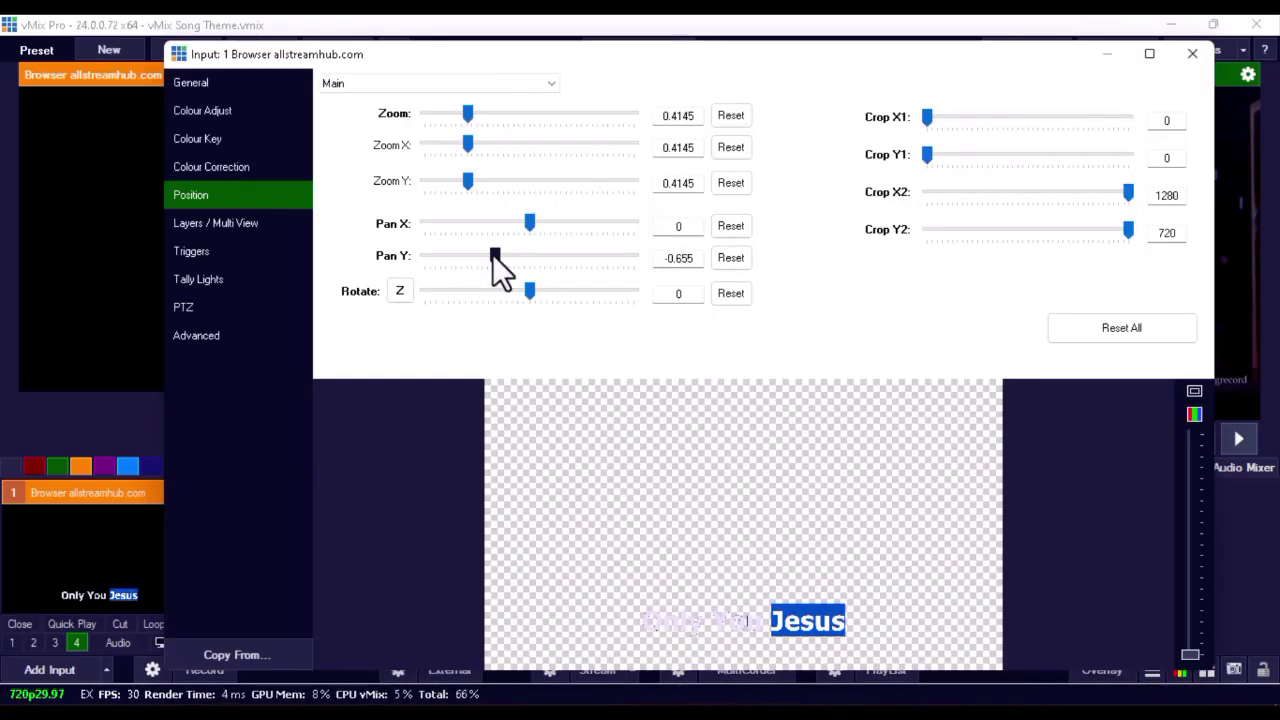
left_click_drag(491, 254, 490, 253)
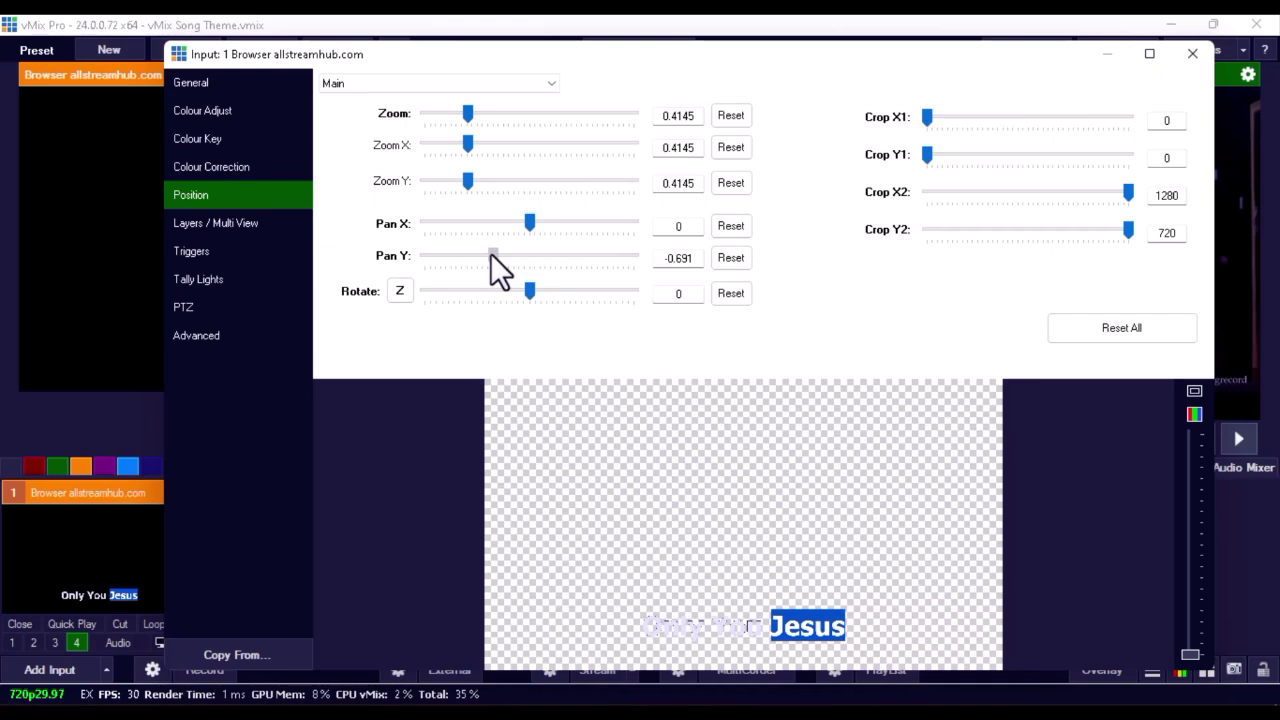
left_click(1191, 55)
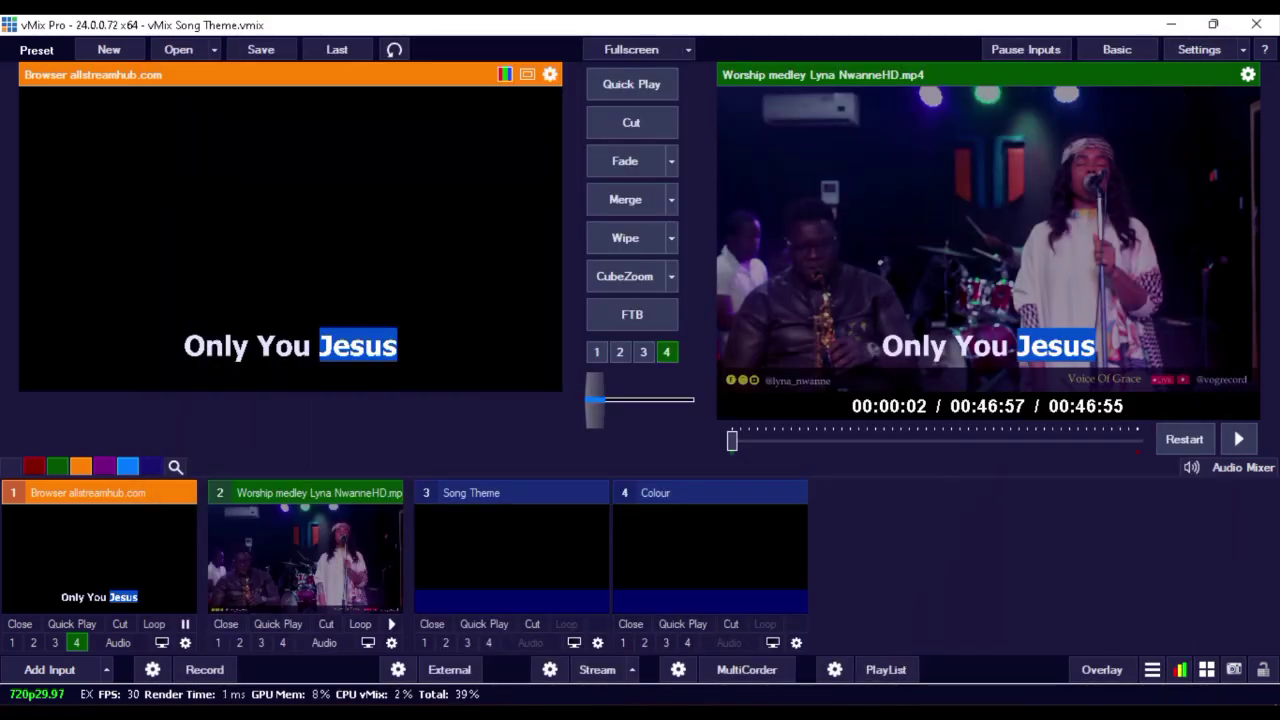
- Bring up the dashboard browser window, place it so the program output stays visible, and play the worship video
left_click(870, 716)
left_click_drag(1030, 123, 535, 90)
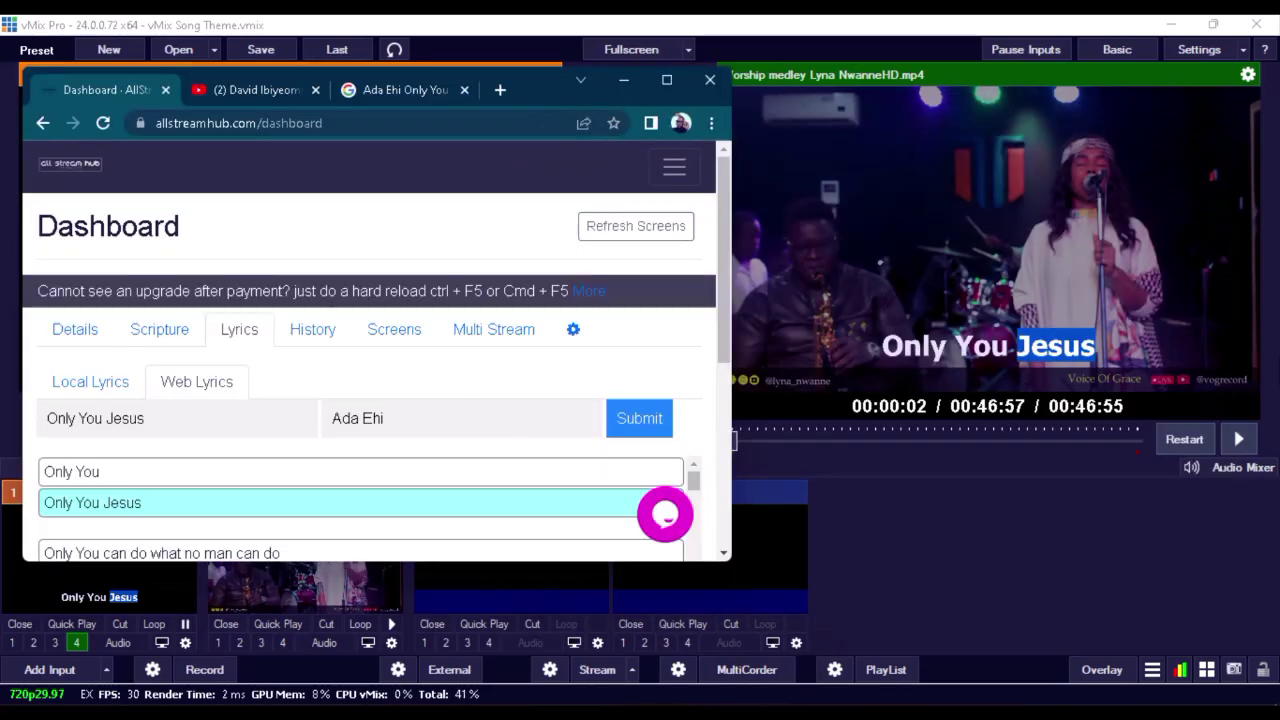
left_click(1236, 438)
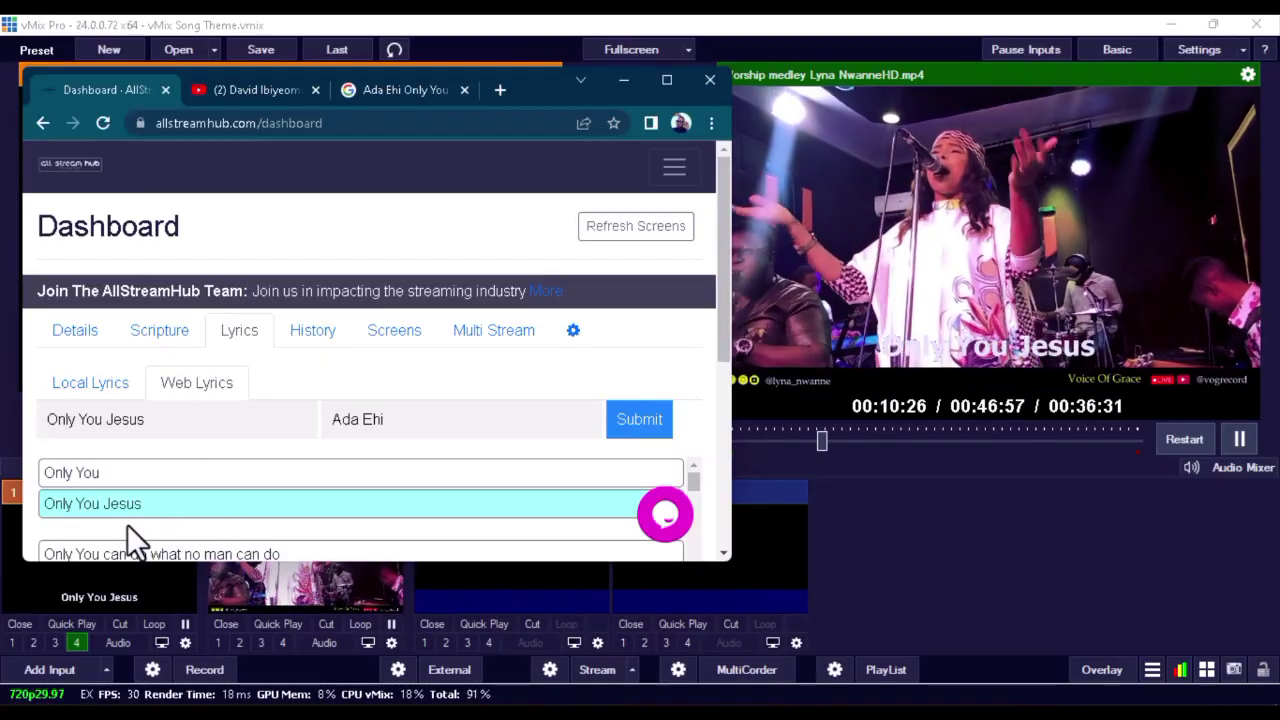
- Send successive web lyrics lines to the display, from Only You can say what no man can say through the repeated Only You Jesus
scroll(127, 524, "down", 1)
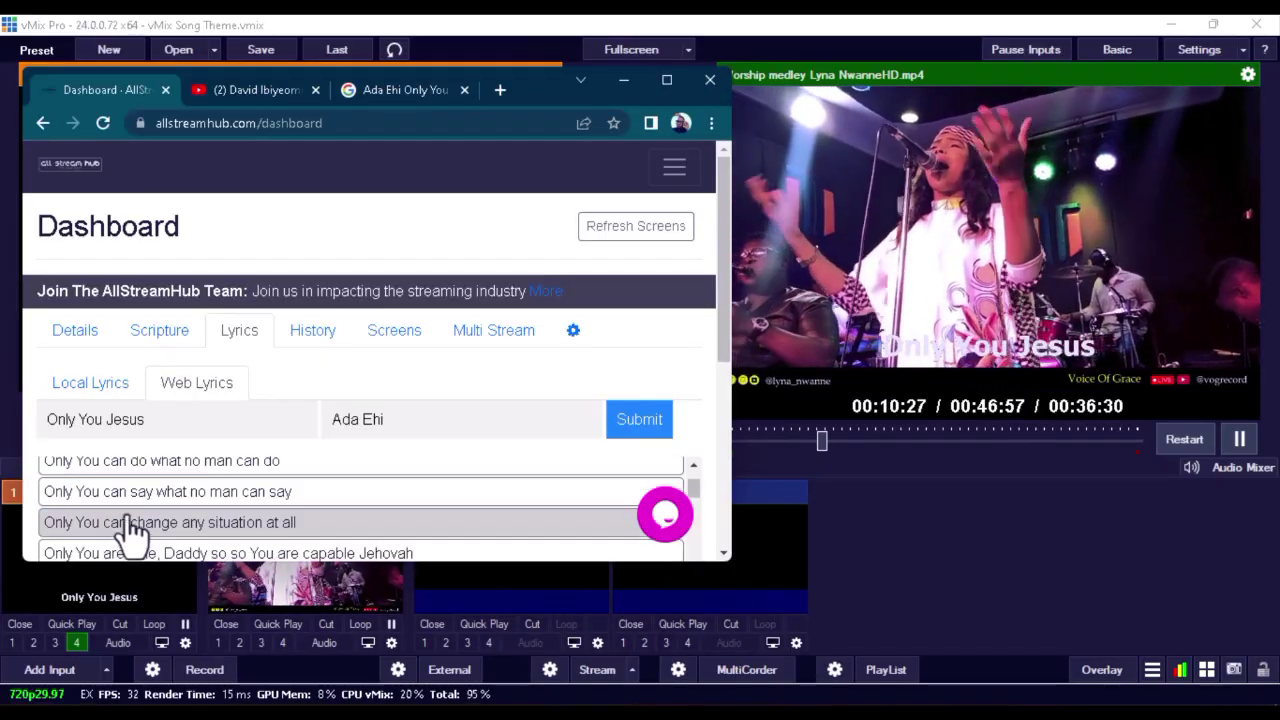
left_click(136, 495)
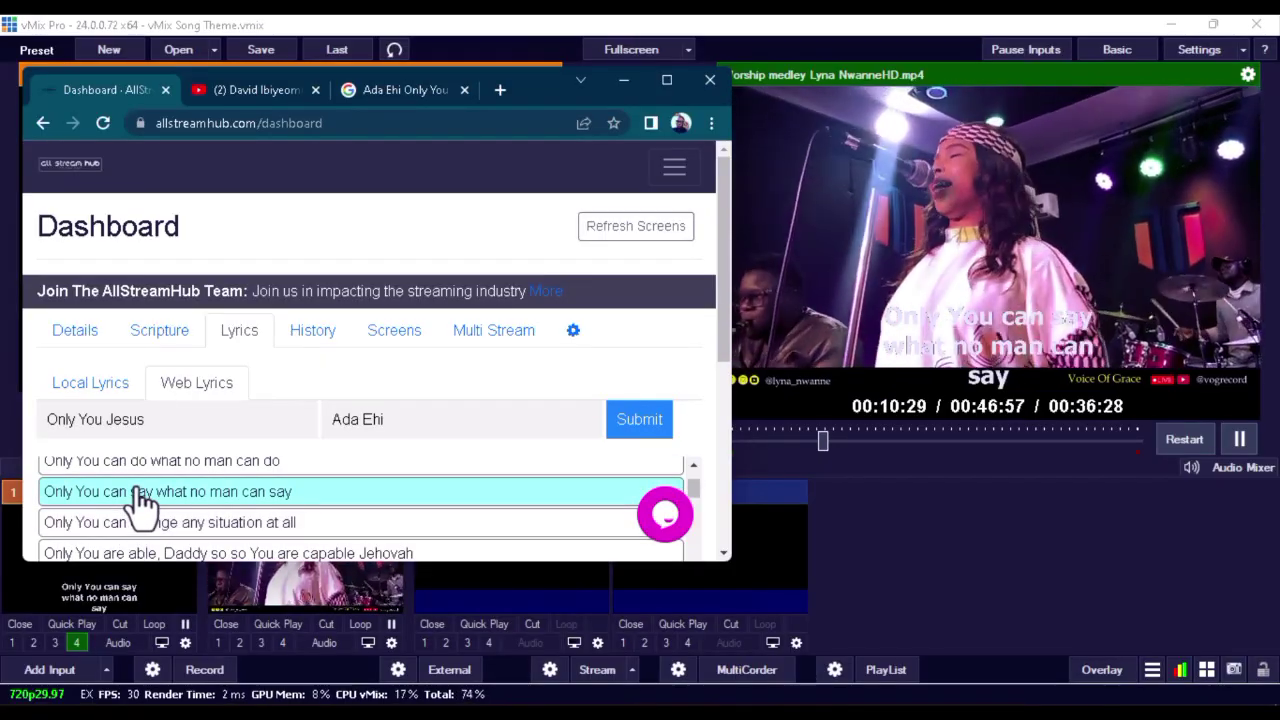
left_click(142, 526)
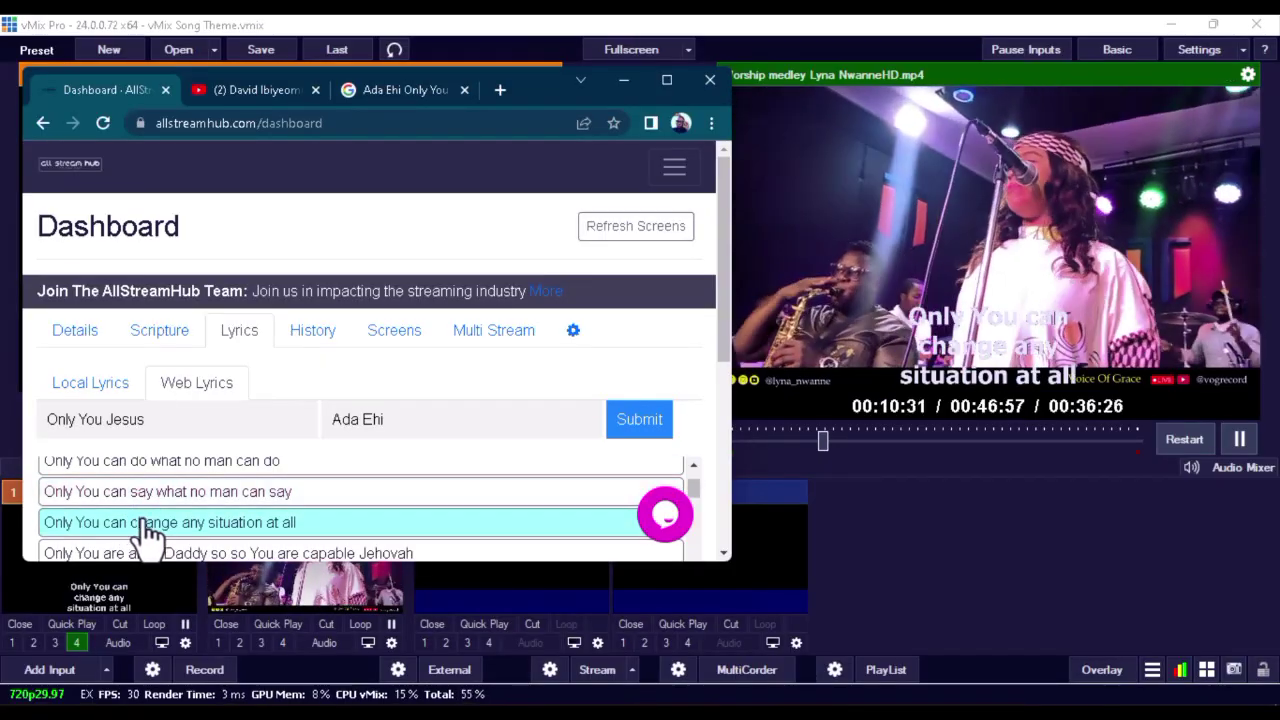
scroll(147, 530, "down", 1)
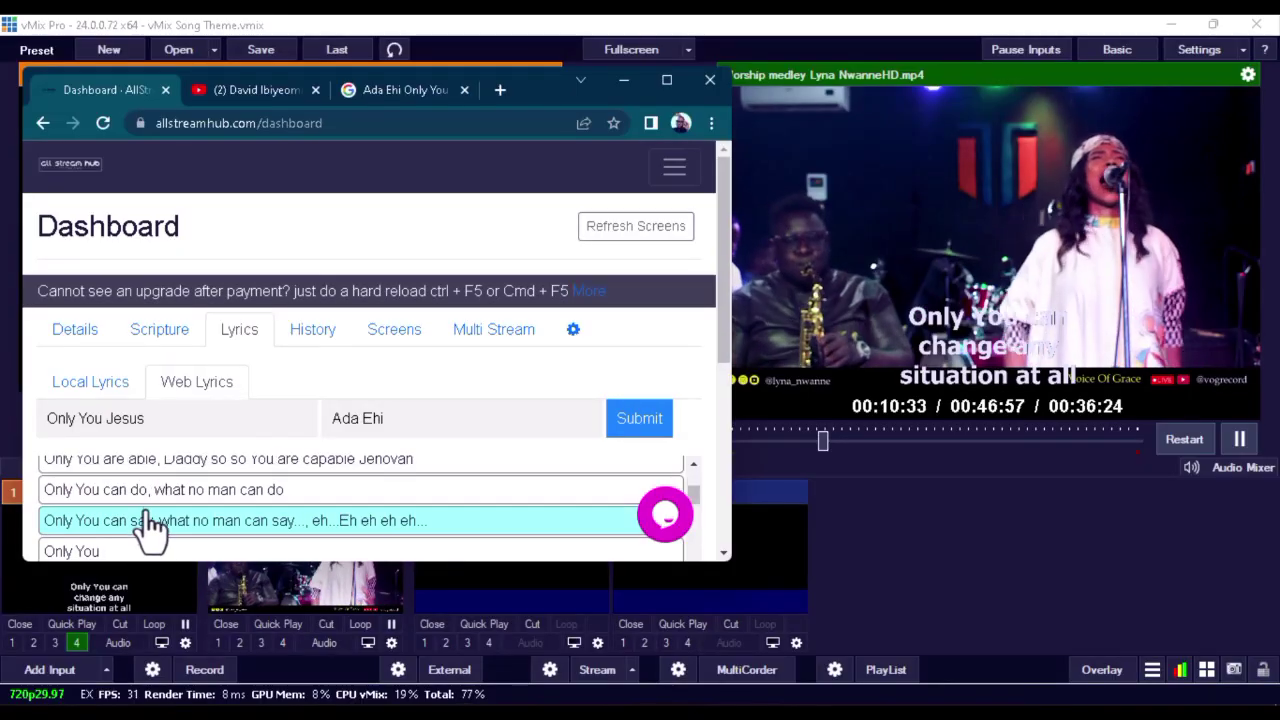
left_click(156, 491)
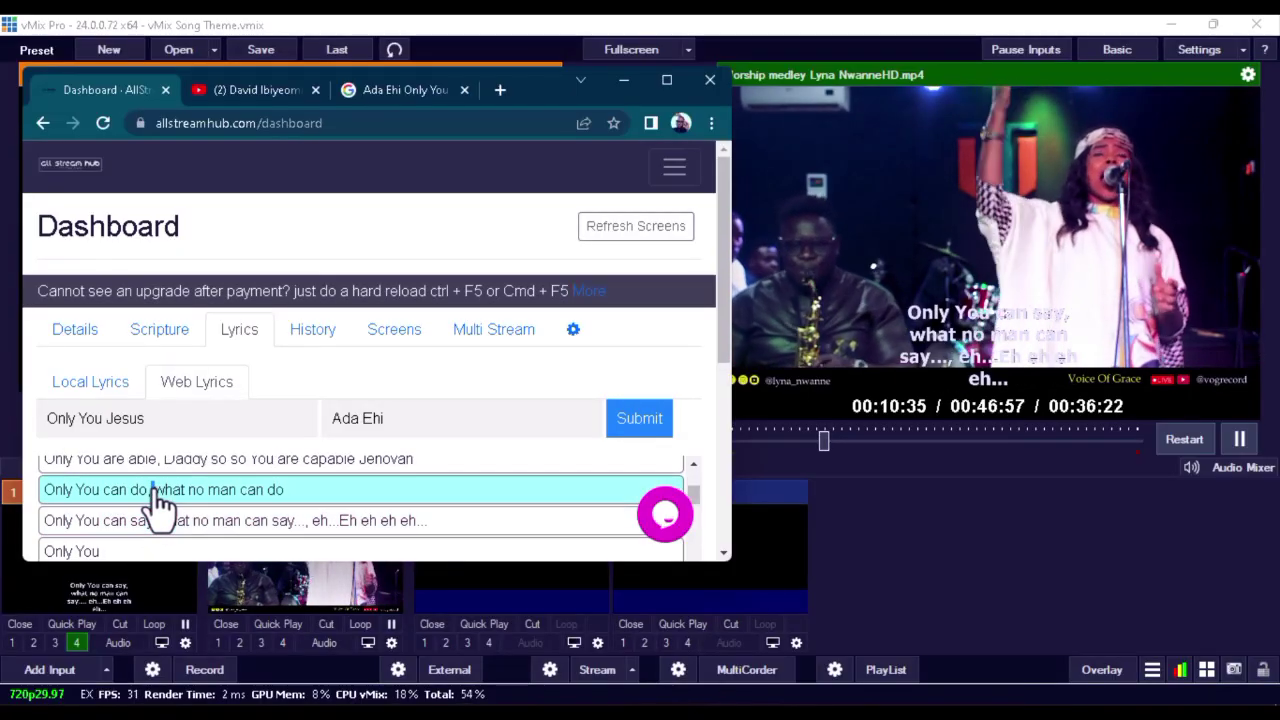
scroll(157, 505, "down", 1)
left_click(154, 503)
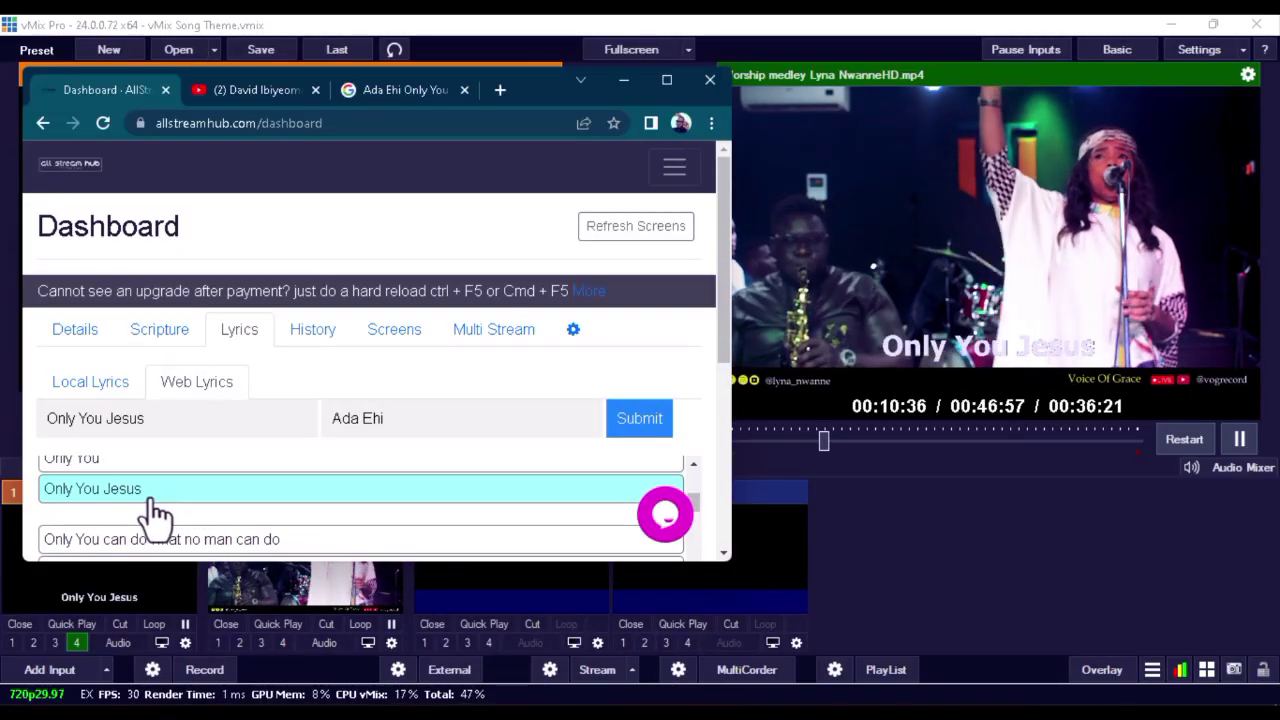
- Send the following verse's lines in turn, ending with Only You are able, Daddy so so You are capable Jehovah
scroll(151, 505, "down", 1)
left_click(157, 480)
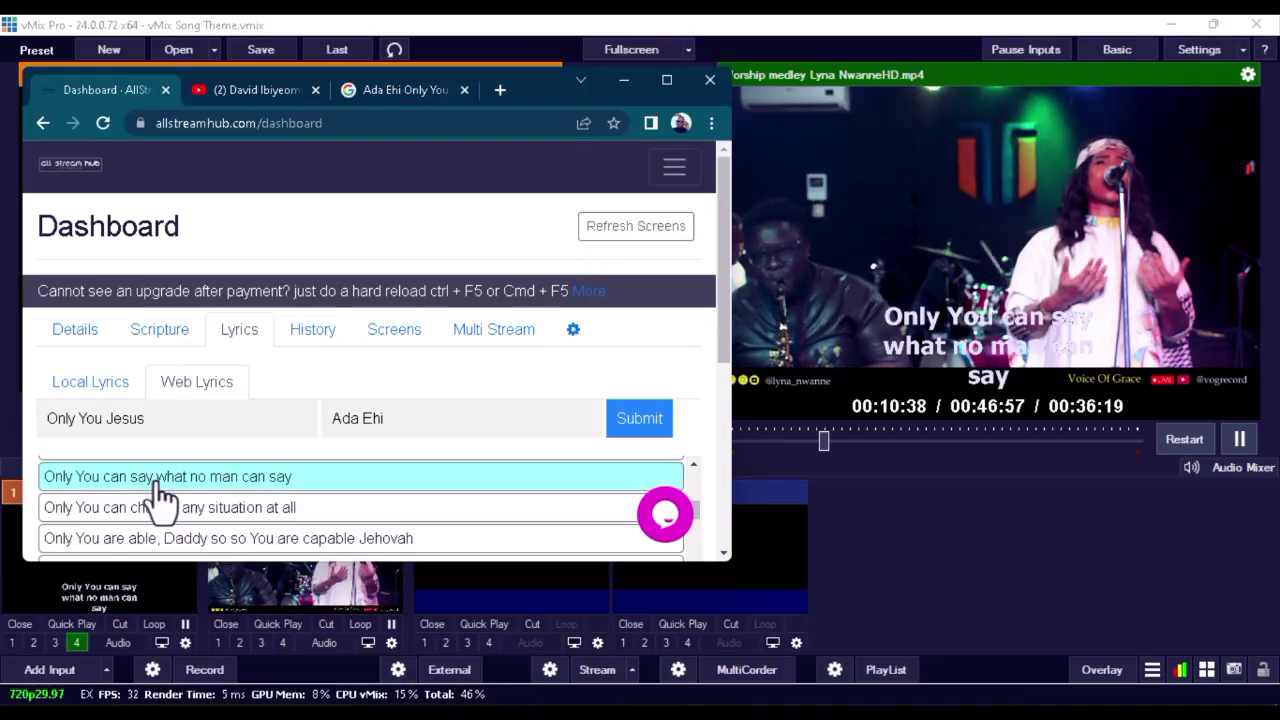
left_click(157, 513)
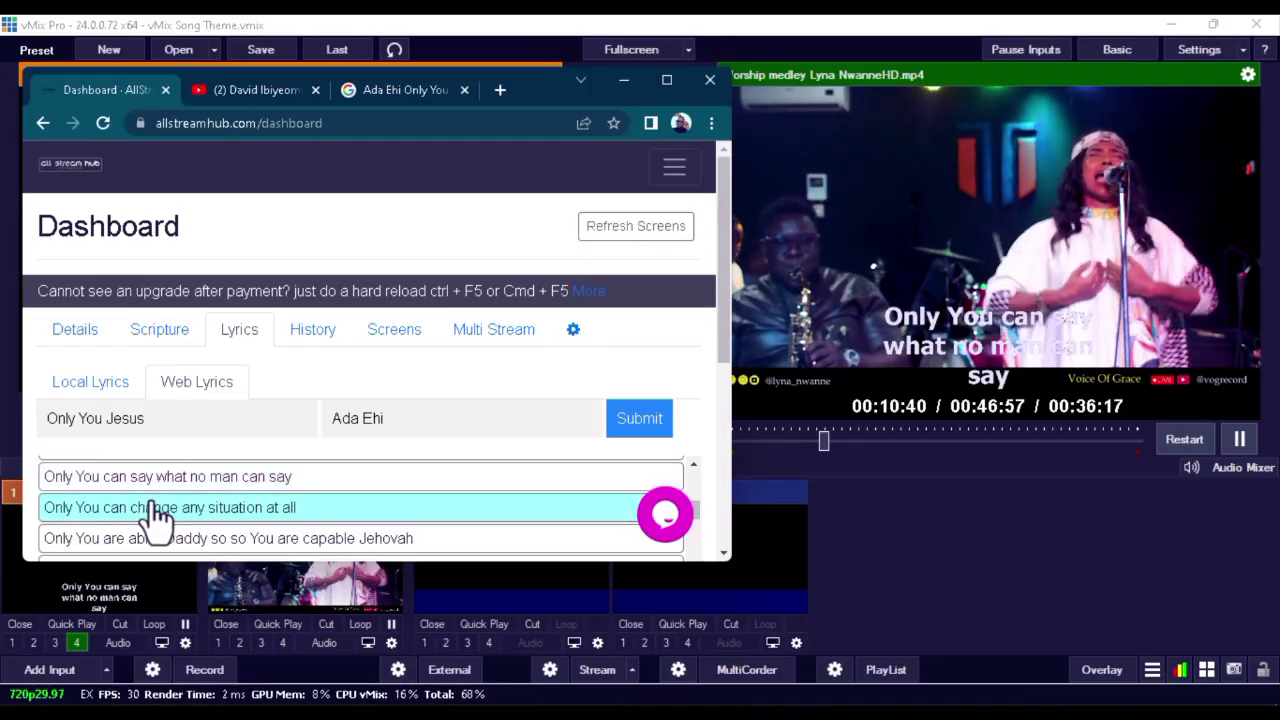
left_click(147, 538)
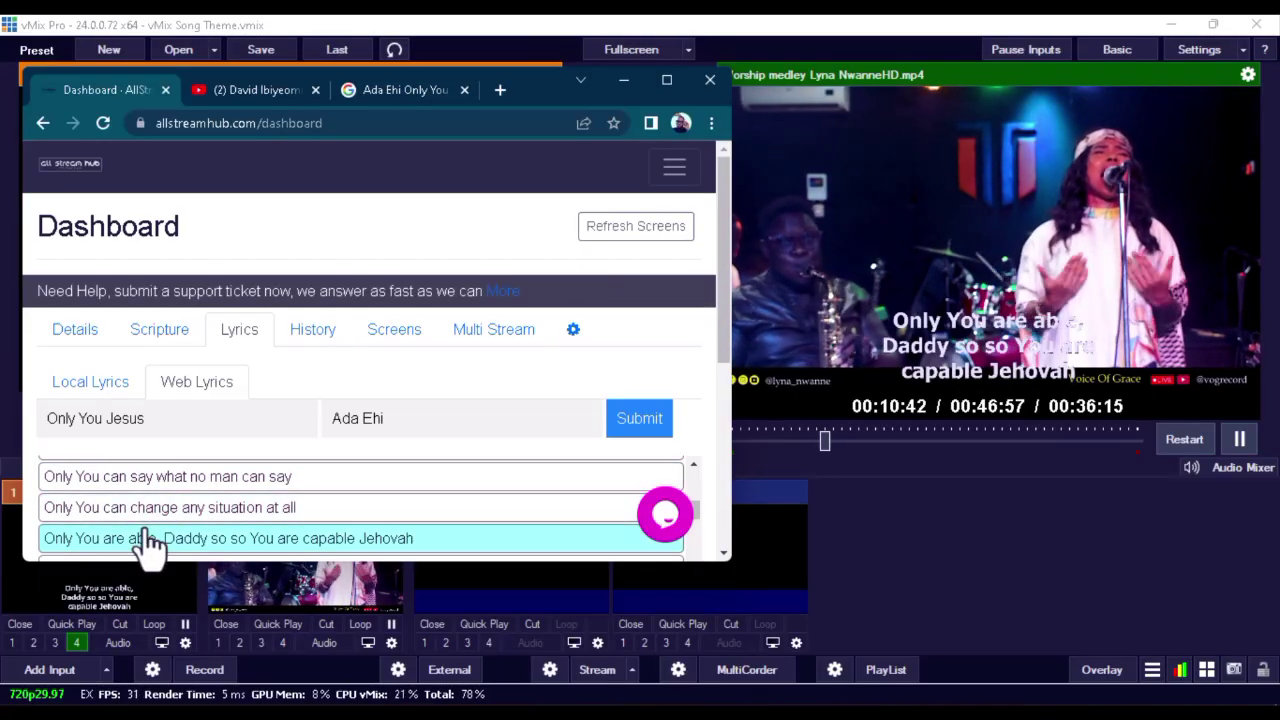
- Return to vMix and pause the worship video
left_click(926, 512)
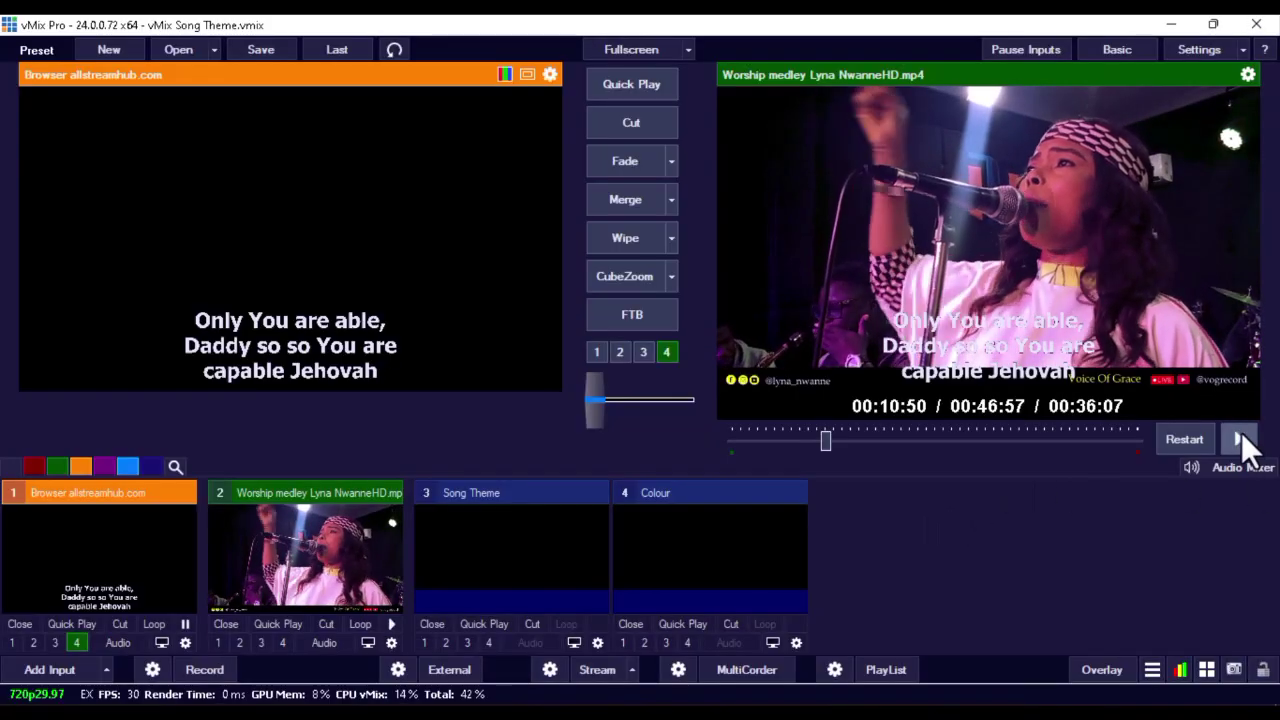
left_click(1240, 439)
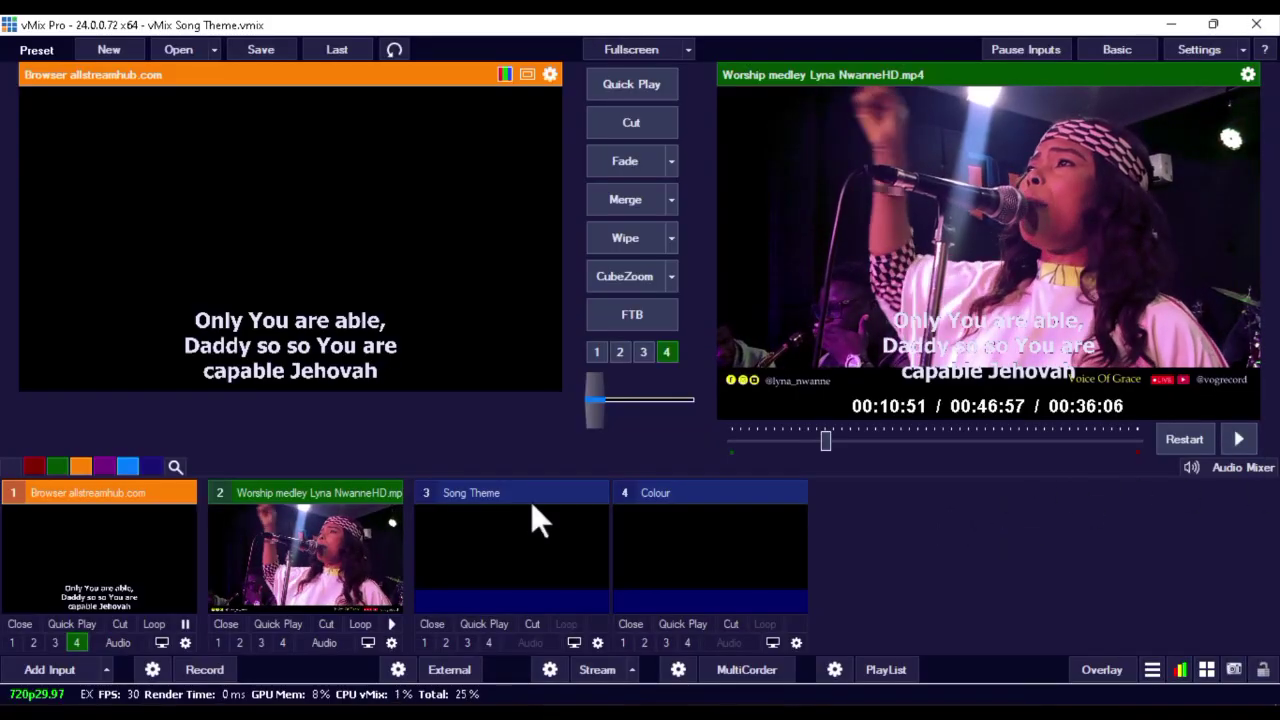
- Add a new Colour input in dark navy blue as input 5
left_click(30, 667)
left_click(190, 416)
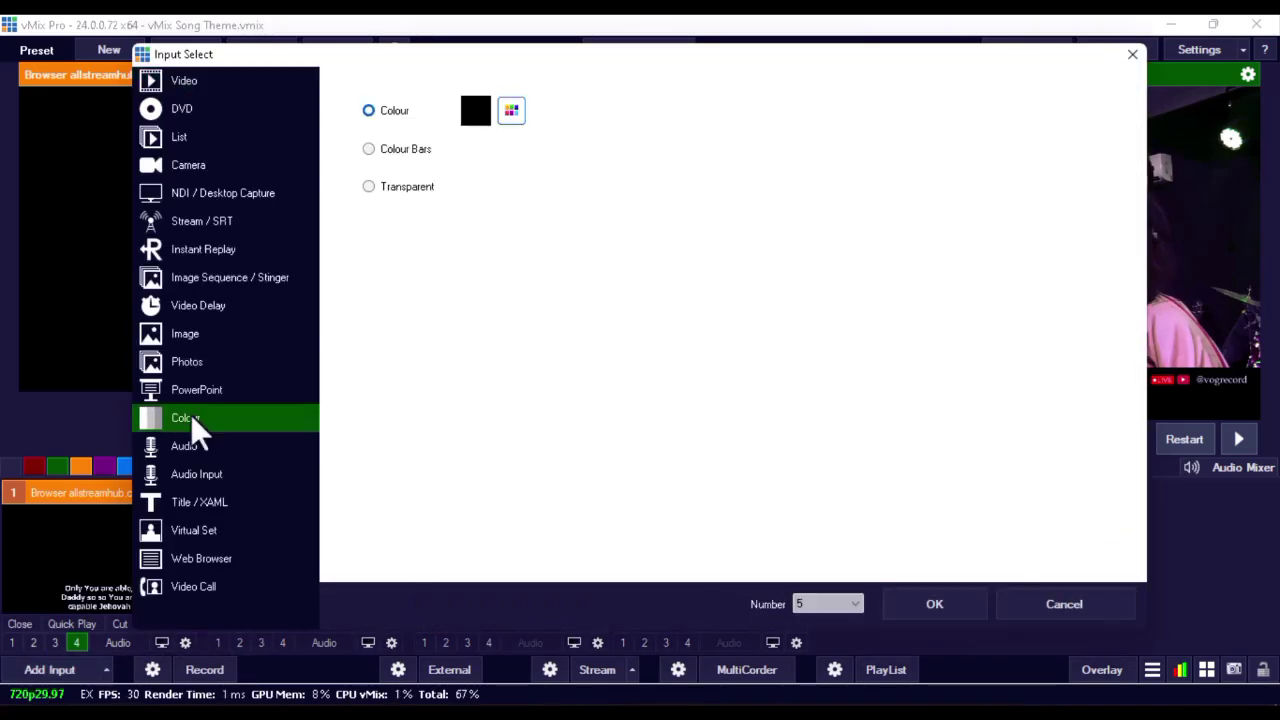
left_click(511, 111)
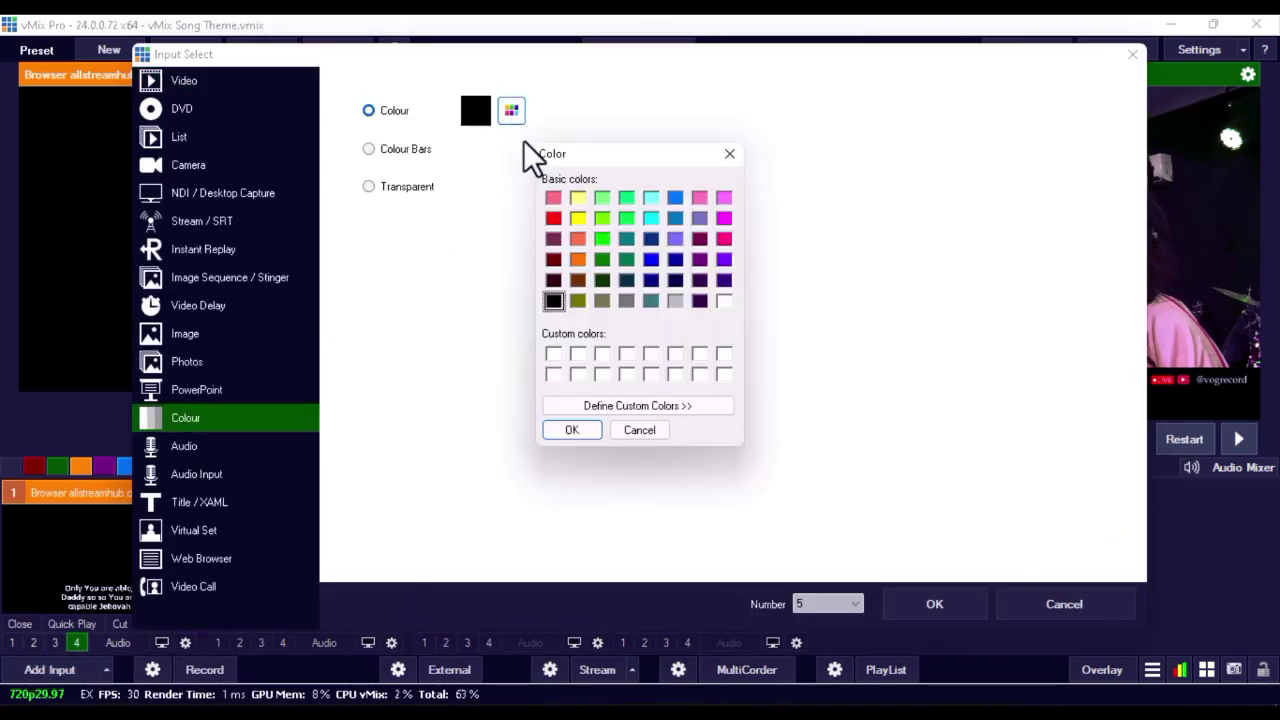
left_click(675, 259)
left_click(657, 281)
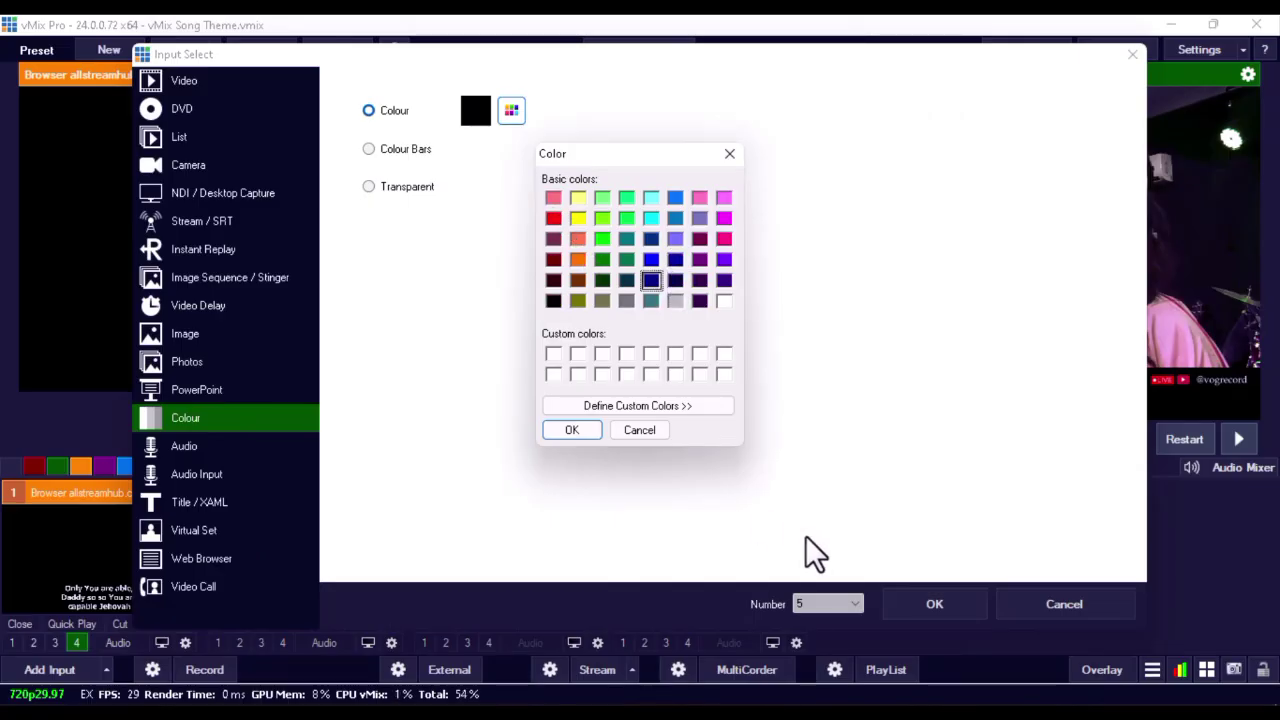
left_click(566, 429)
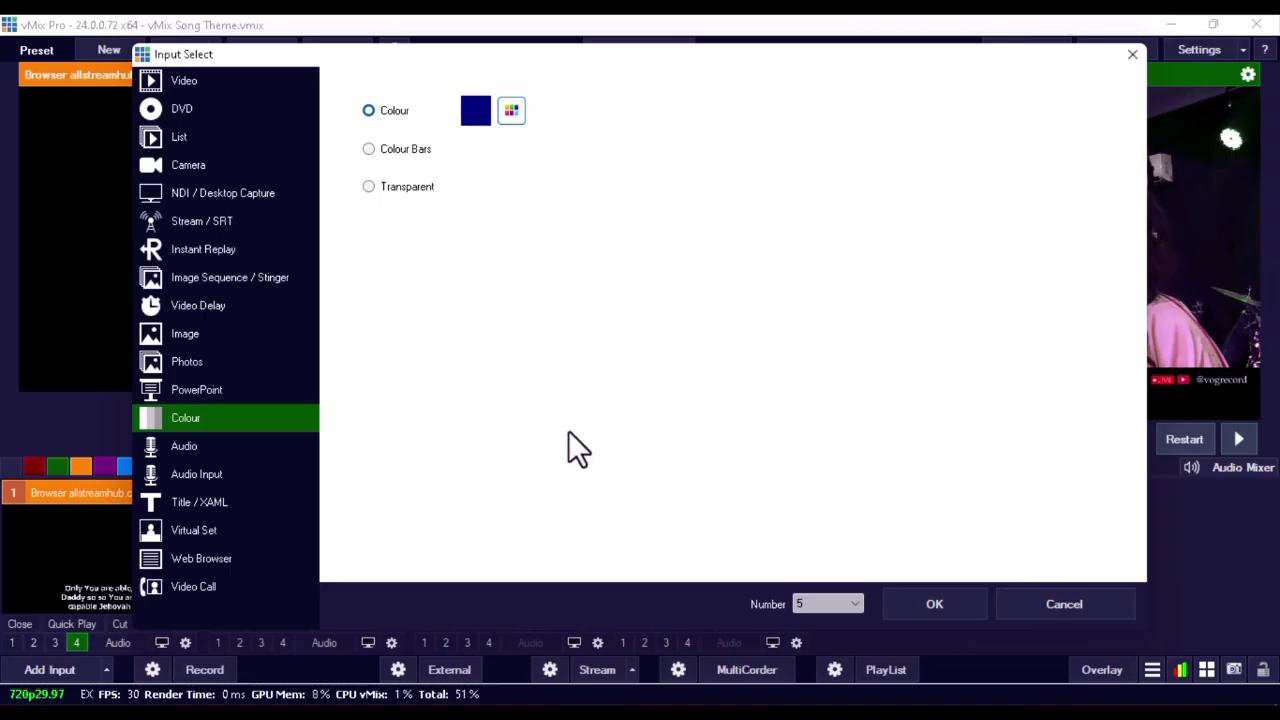
left_click(918, 600)
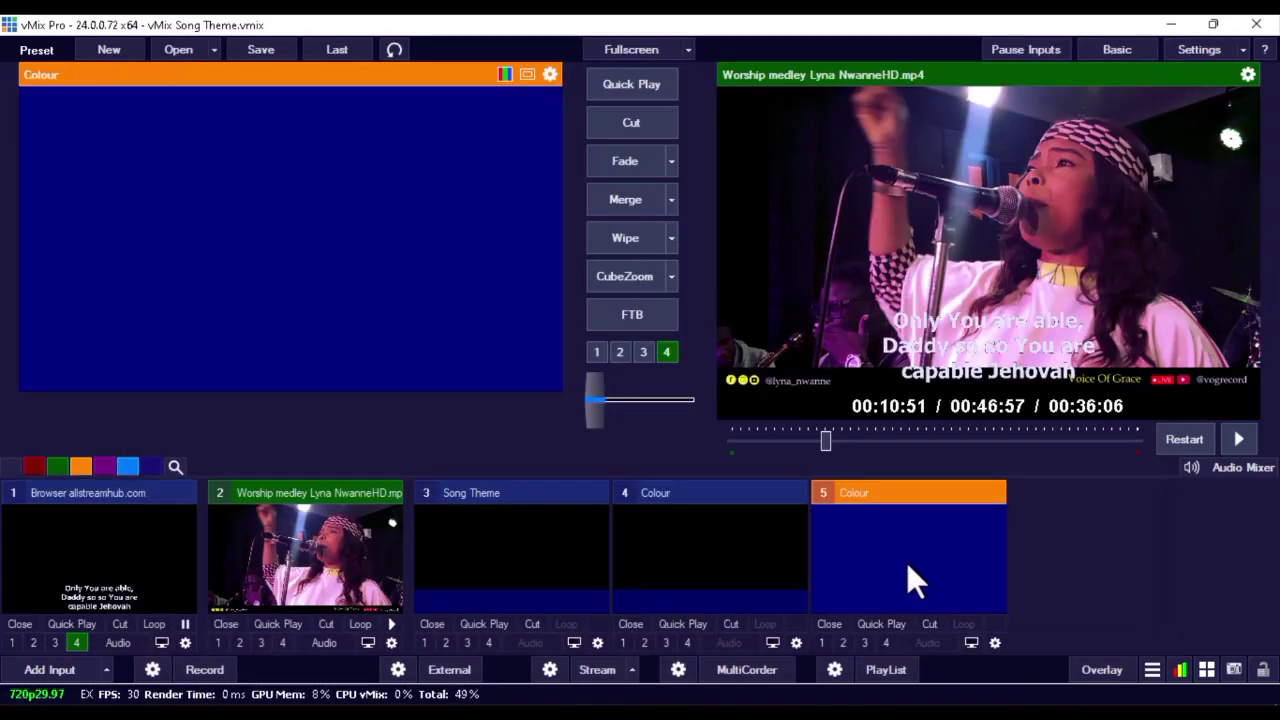
- Crop the navy Colour input to a lower band with Crop Y1 at 556, and reduce its alpha for slight transparency
left_click(906, 562)
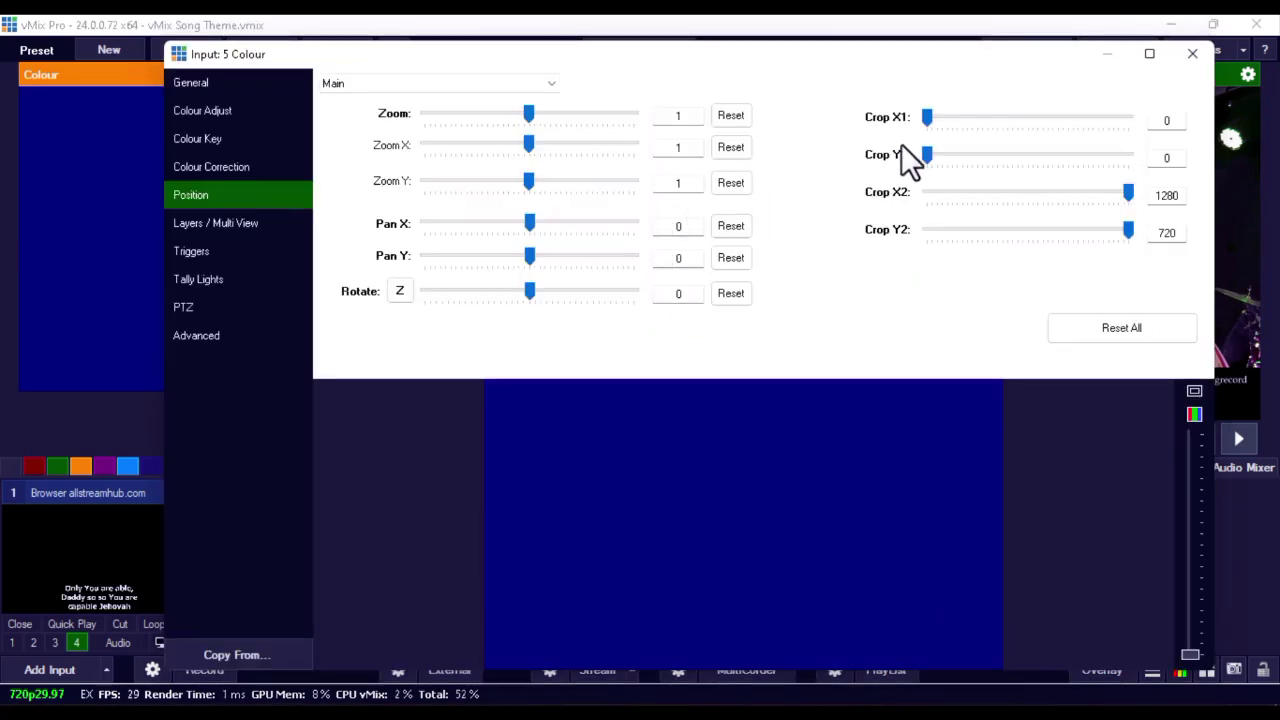
left_click_drag(926, 127, 1080, 189)
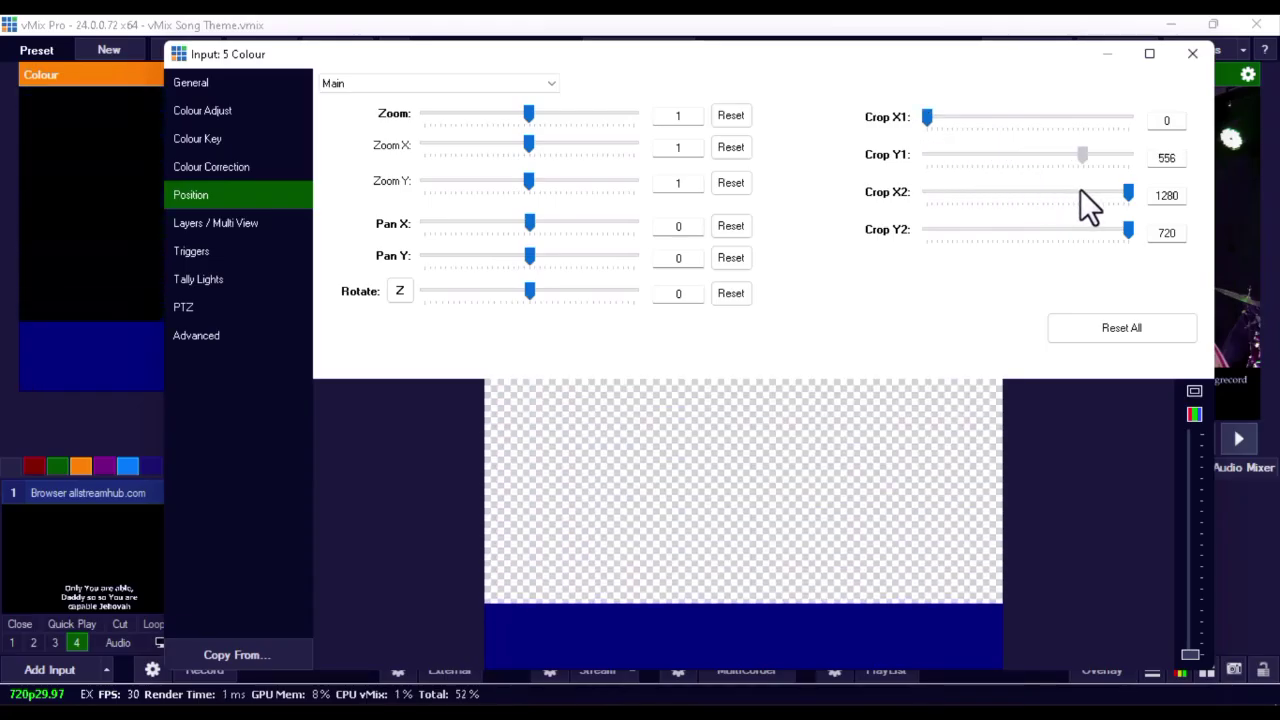
left_click(204, 78)
left_click(205, 113)
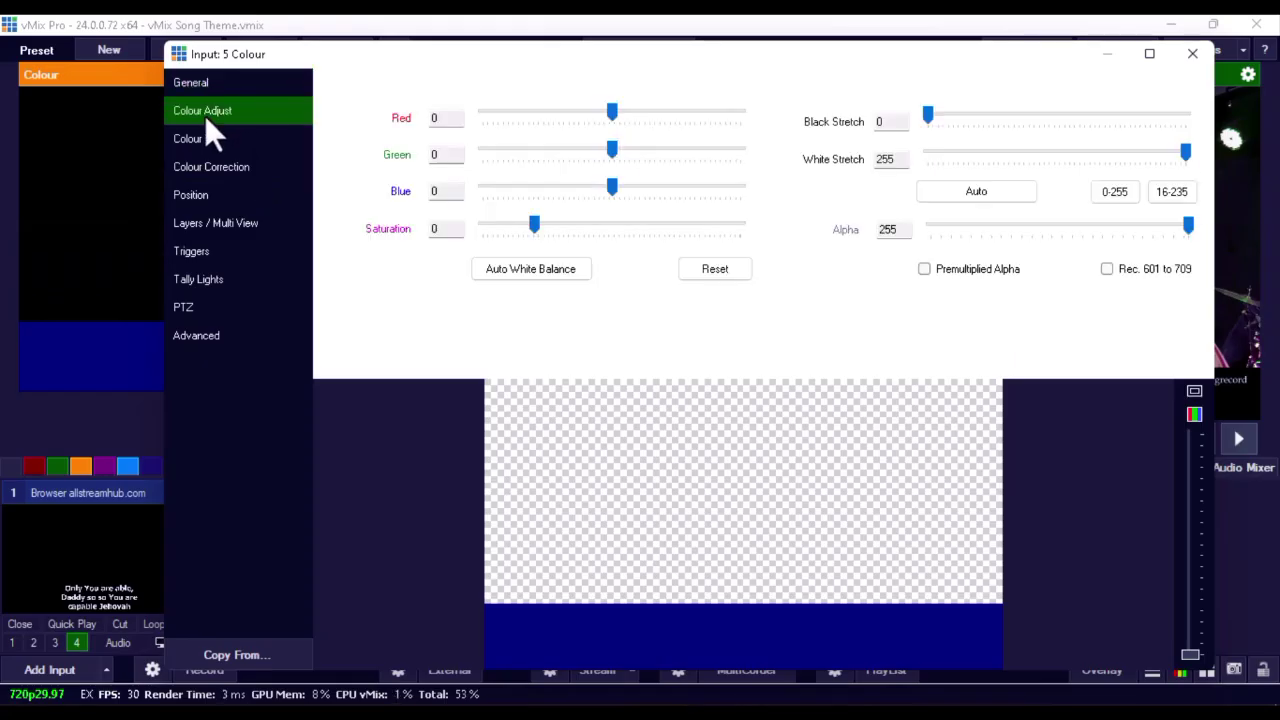
left_click_drag(1193, 225, 1128, 222)
left_click(1190, 56)
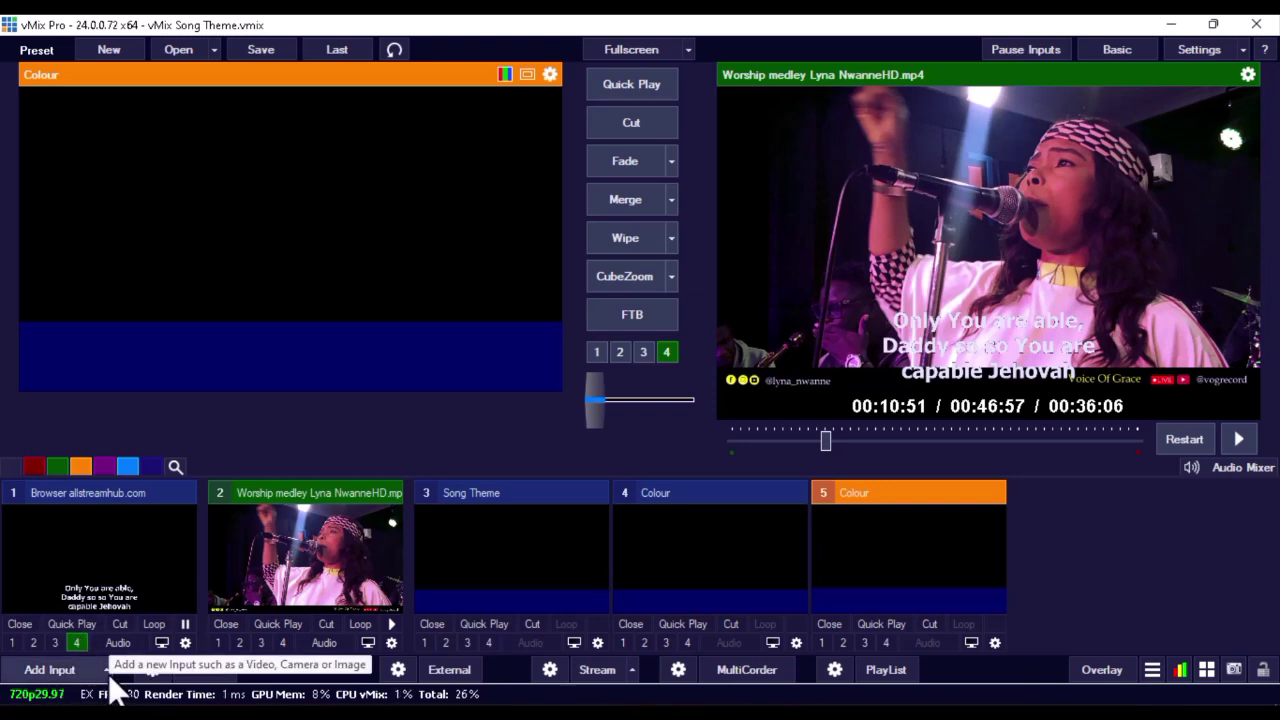
- Add a Blank input as input 6
left_click(108, 670)
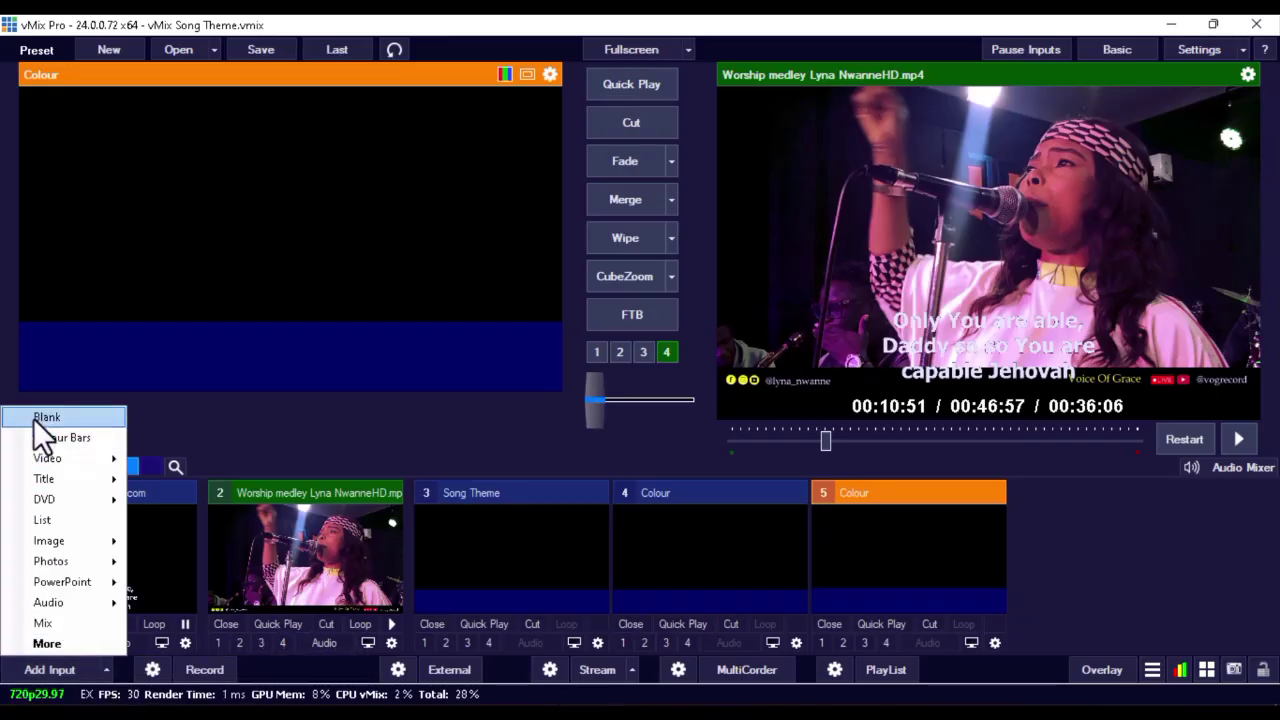
left_click(270, 467)
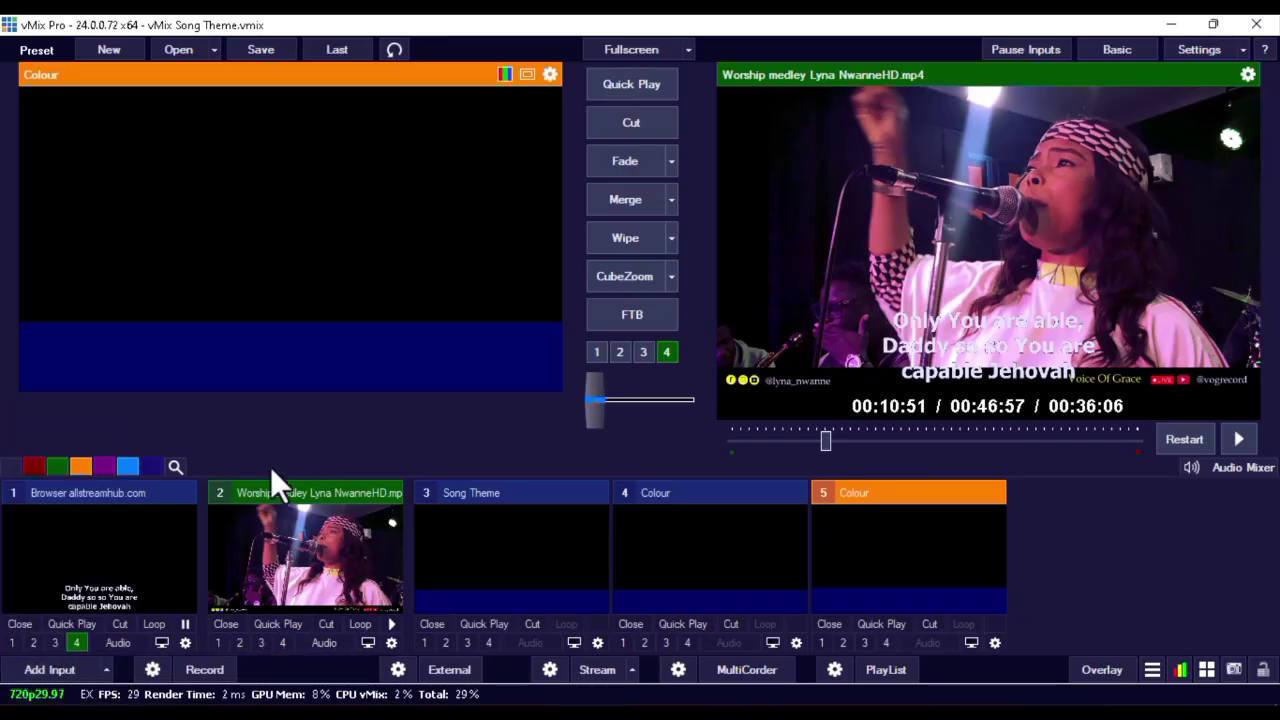
left_click(41, 668)
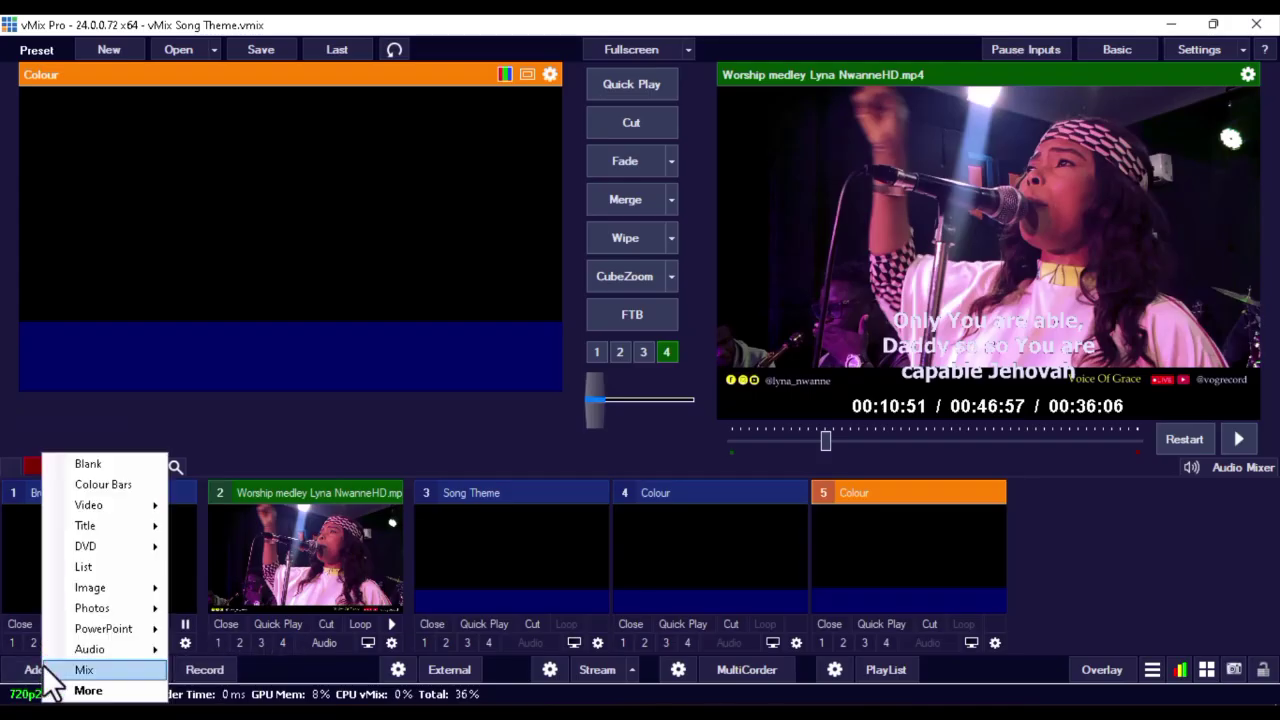
left_click(86, 465)
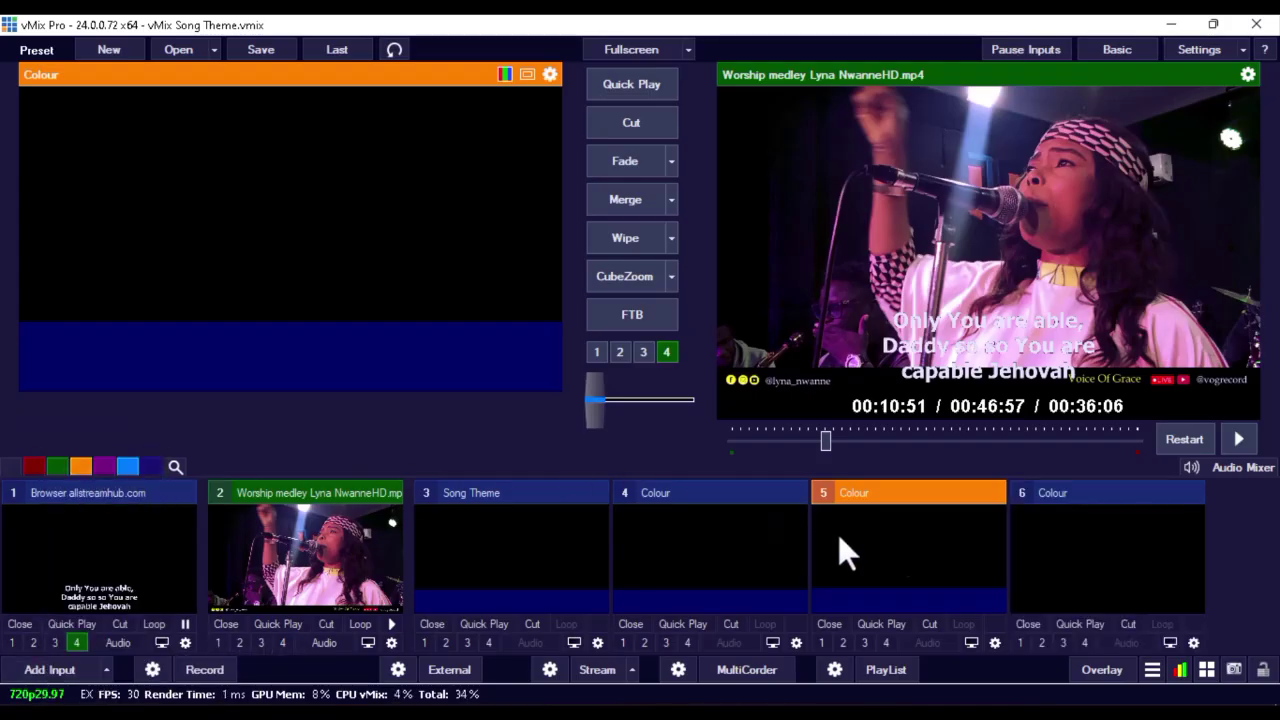
- Name the new blank input Song Theme and enable its Colour Key on black to make it transparent
double_click(1071, 555)
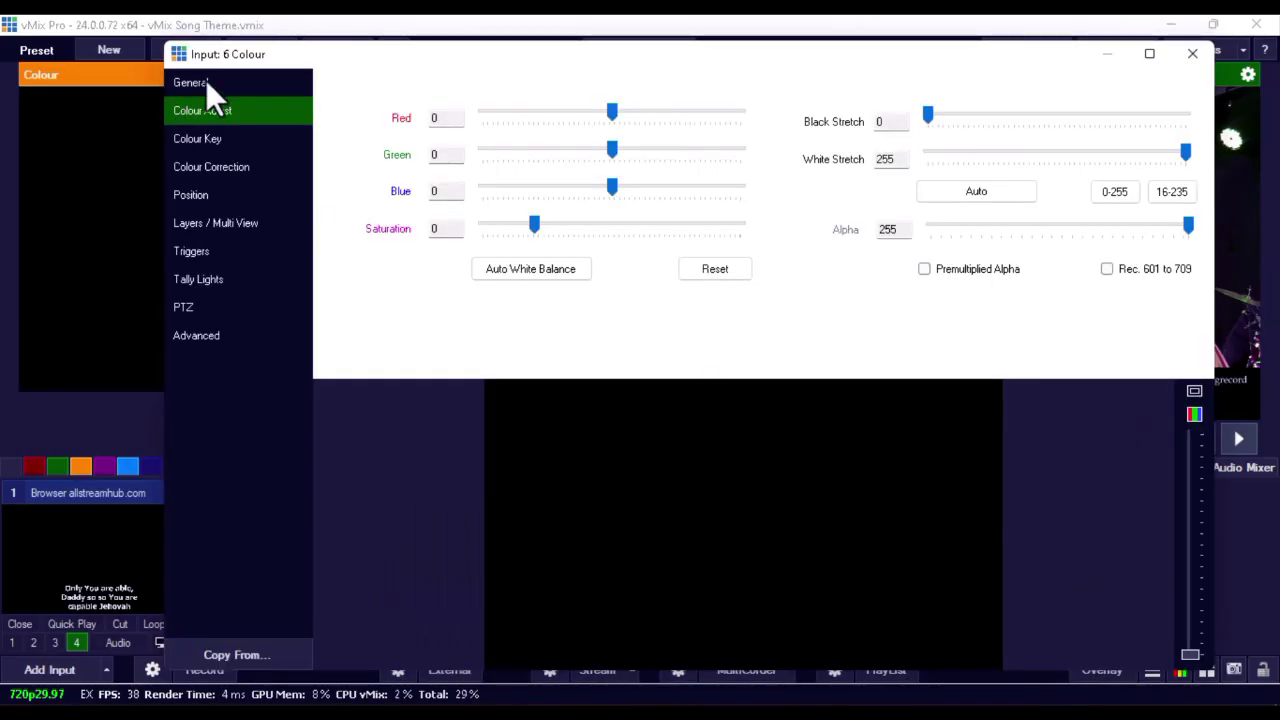
left_click(206, 82)
double_click(484, 118)
type("Song Theme")
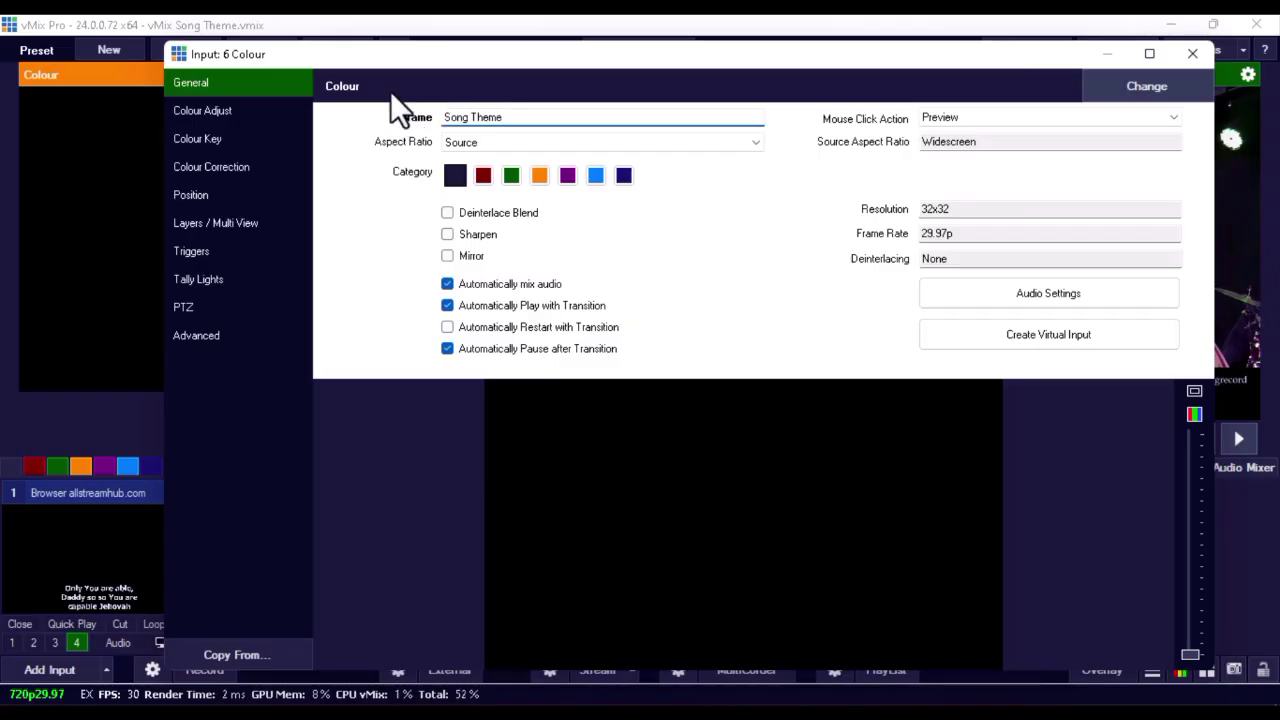
left_click(195, 145)
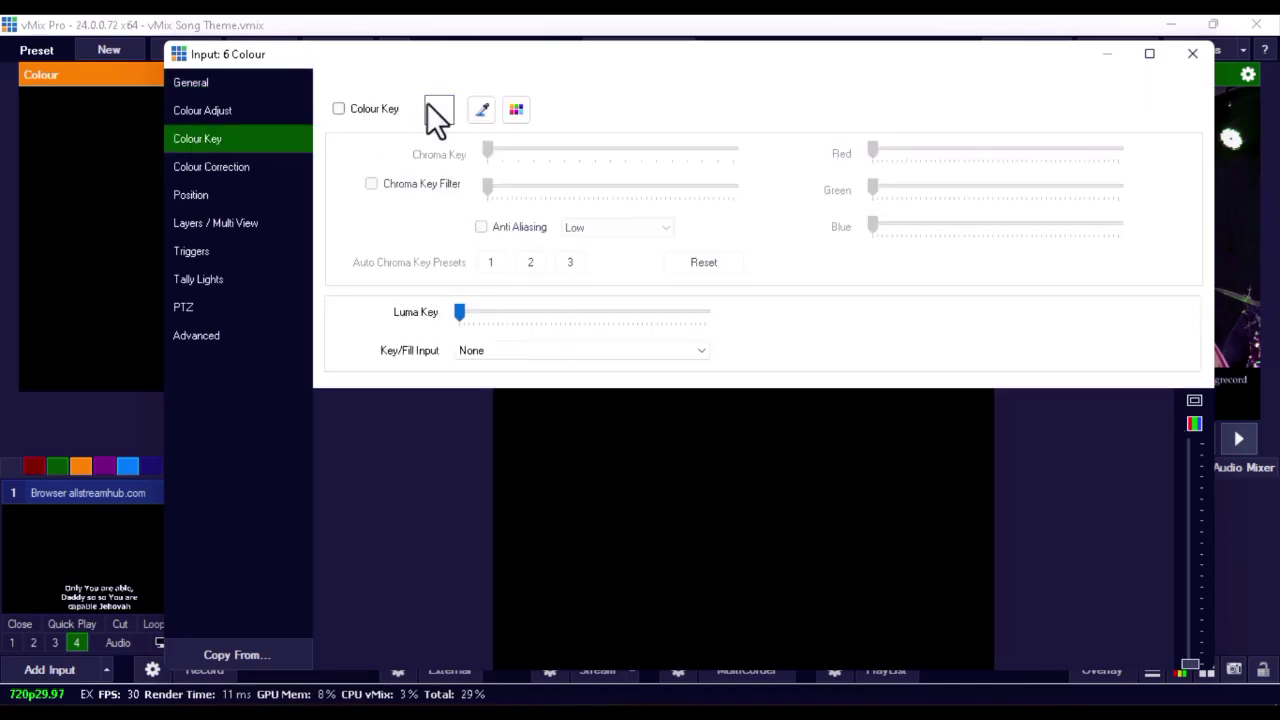
left_click(378, 112)
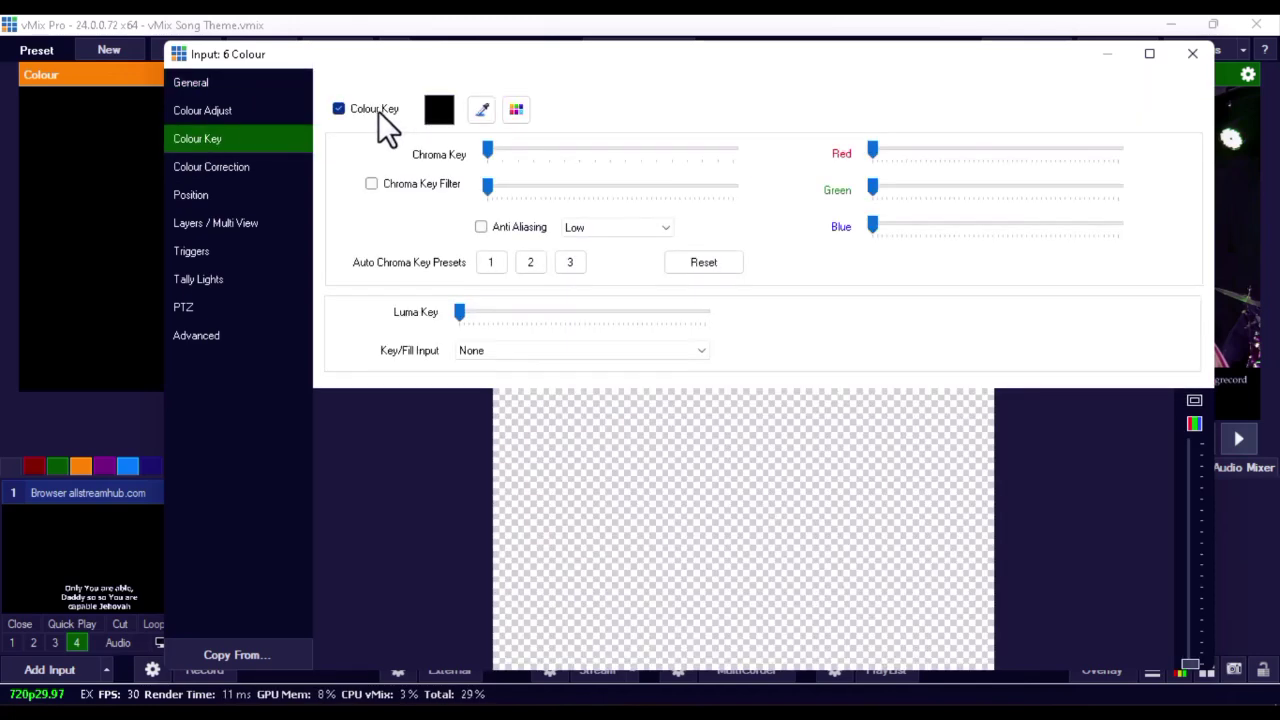
- Set 4 Colour as layer 1 and 1 Browser allstreamhub.com as layer 2 of the new Song Theme input, and show it on overlay 4
left_click(244, 223)
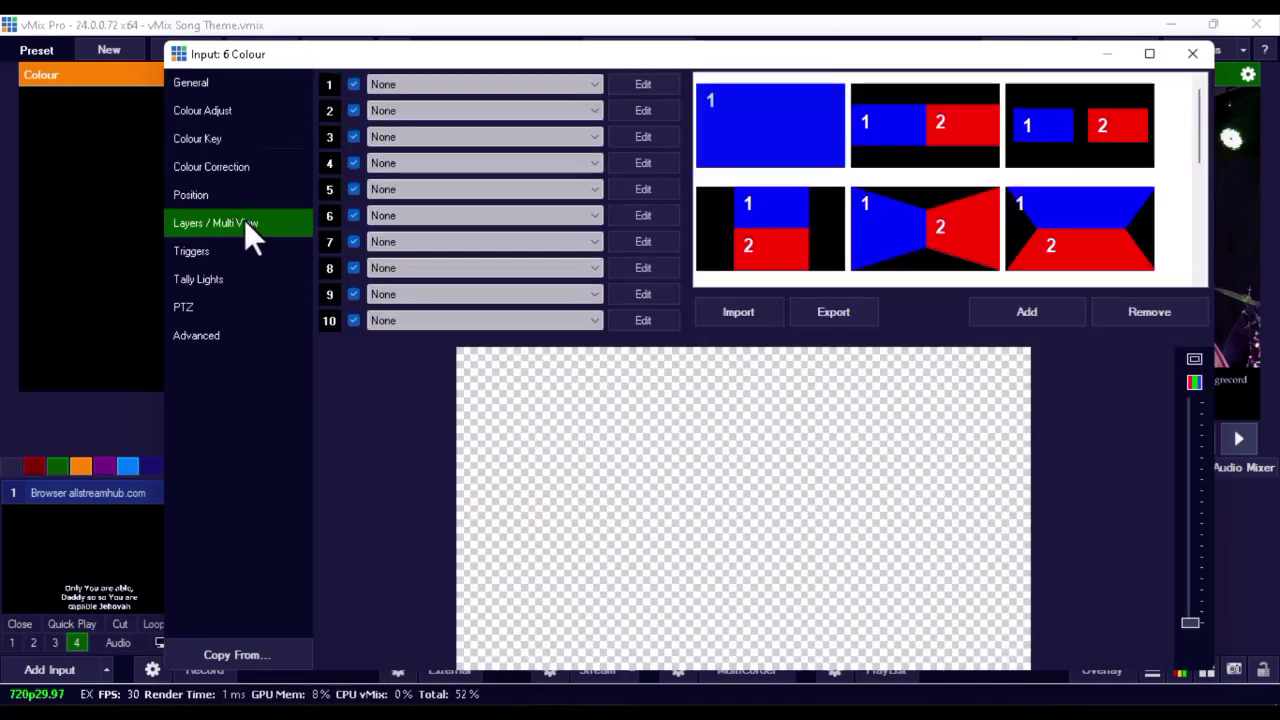
left_click(397, 87)
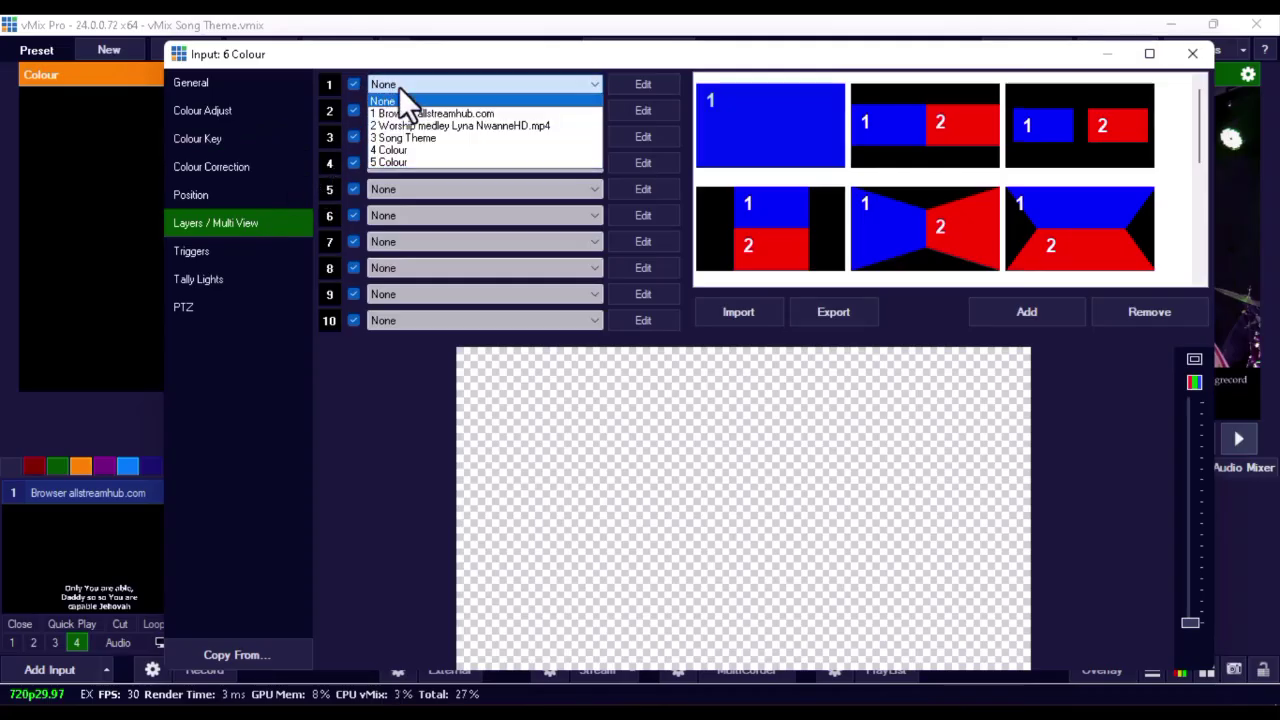
left_click(400, 153)
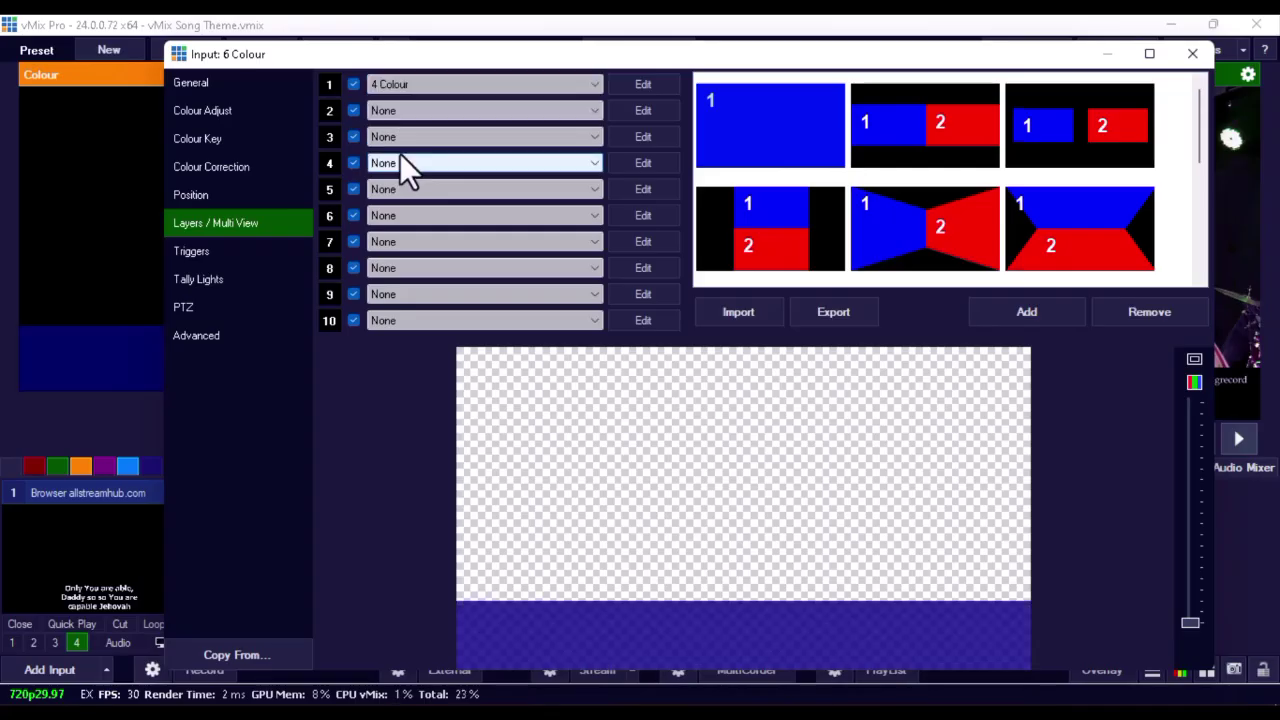
left_click(406, 109)
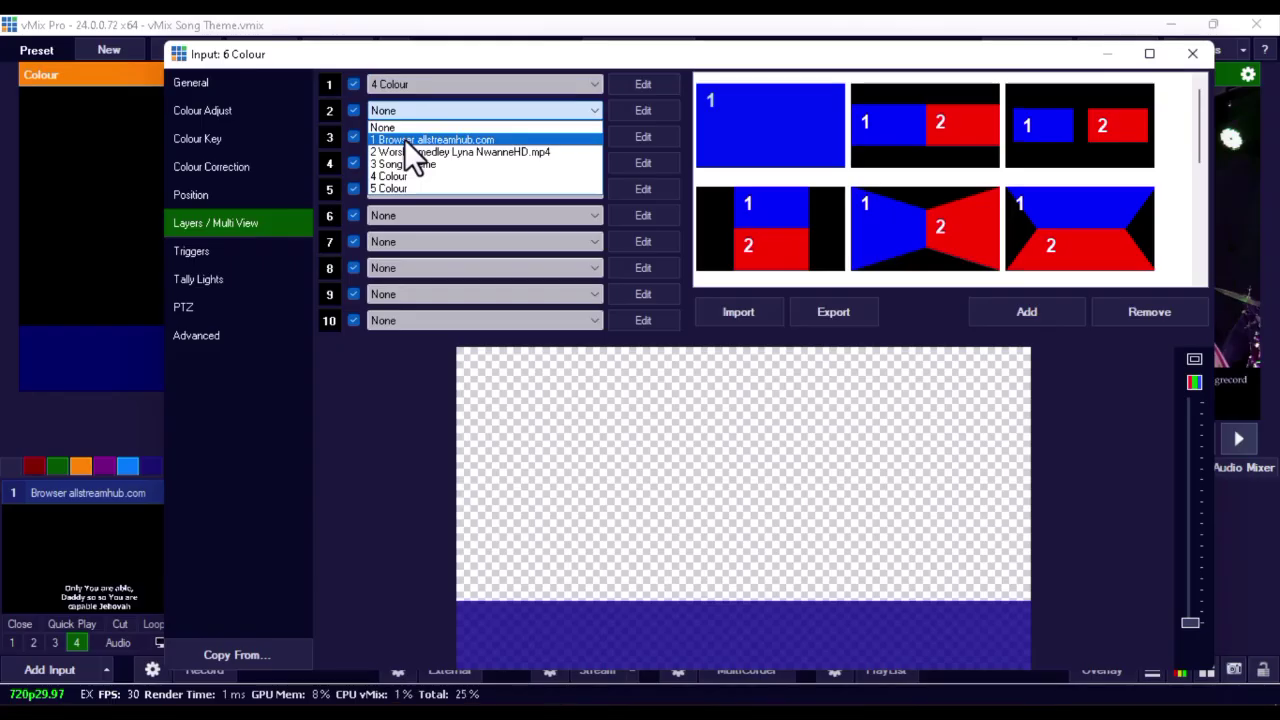
left_click(404, 139)
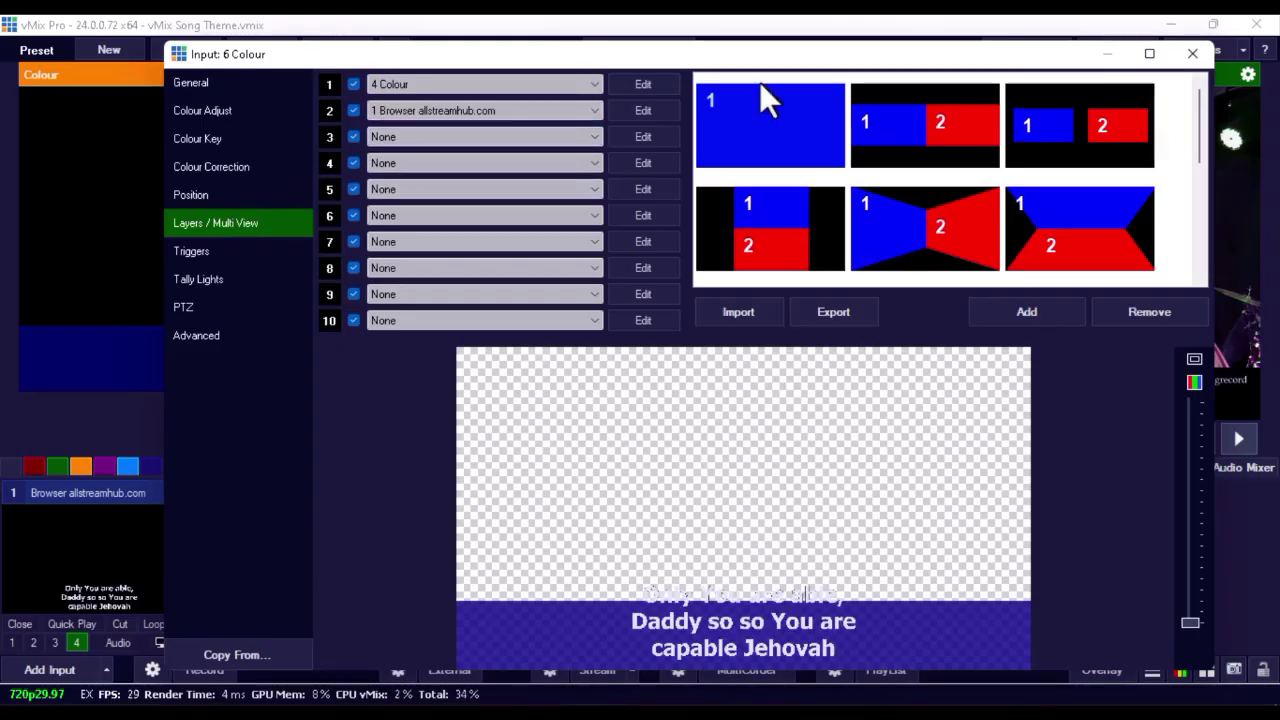
left_click(1182, 56)
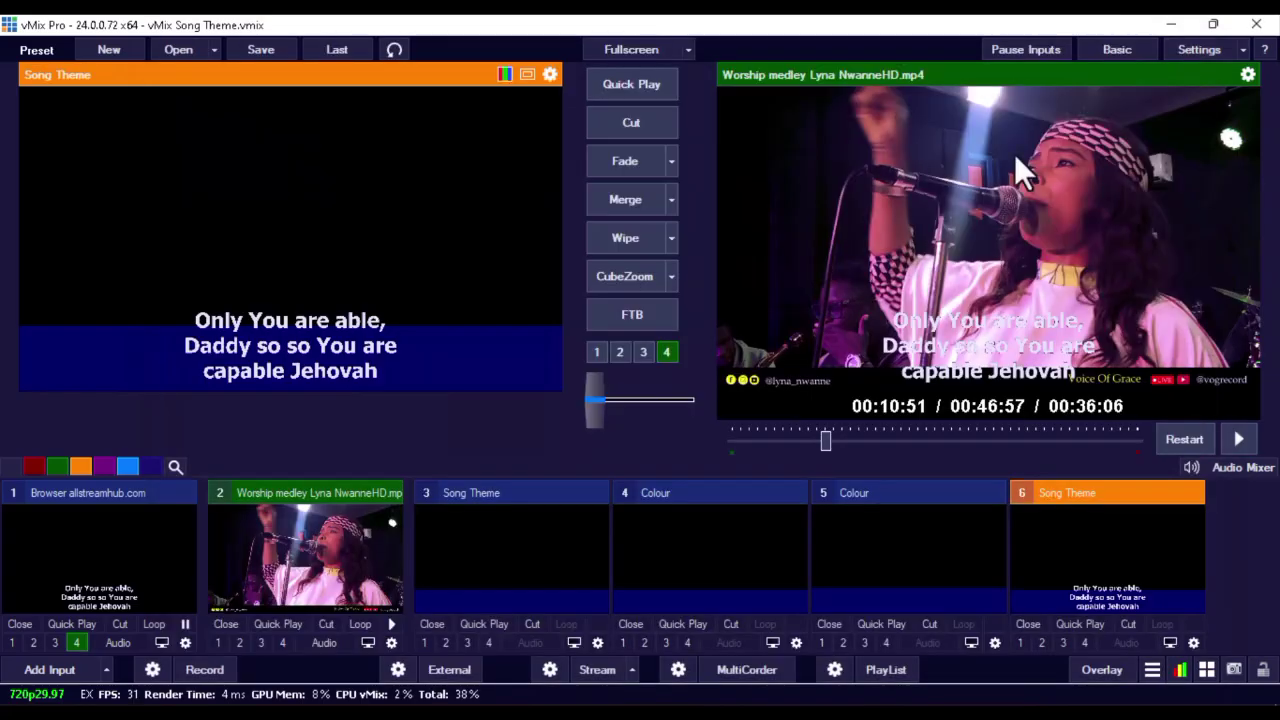
left_click(1081, 641)
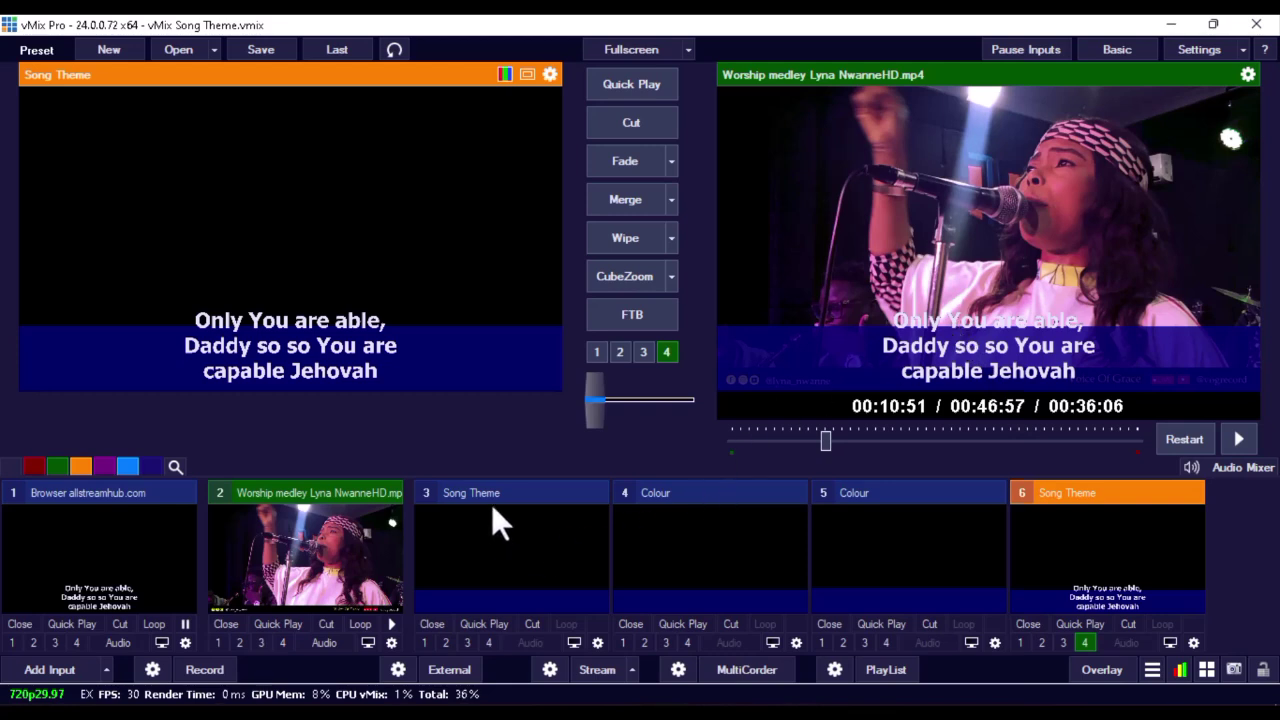
- Fit the lyrics inside the navy band by setting the allstreamhub.com browser input's Zoom to 0.36075 and Pan Y to -0.798
left_click(185, 624)
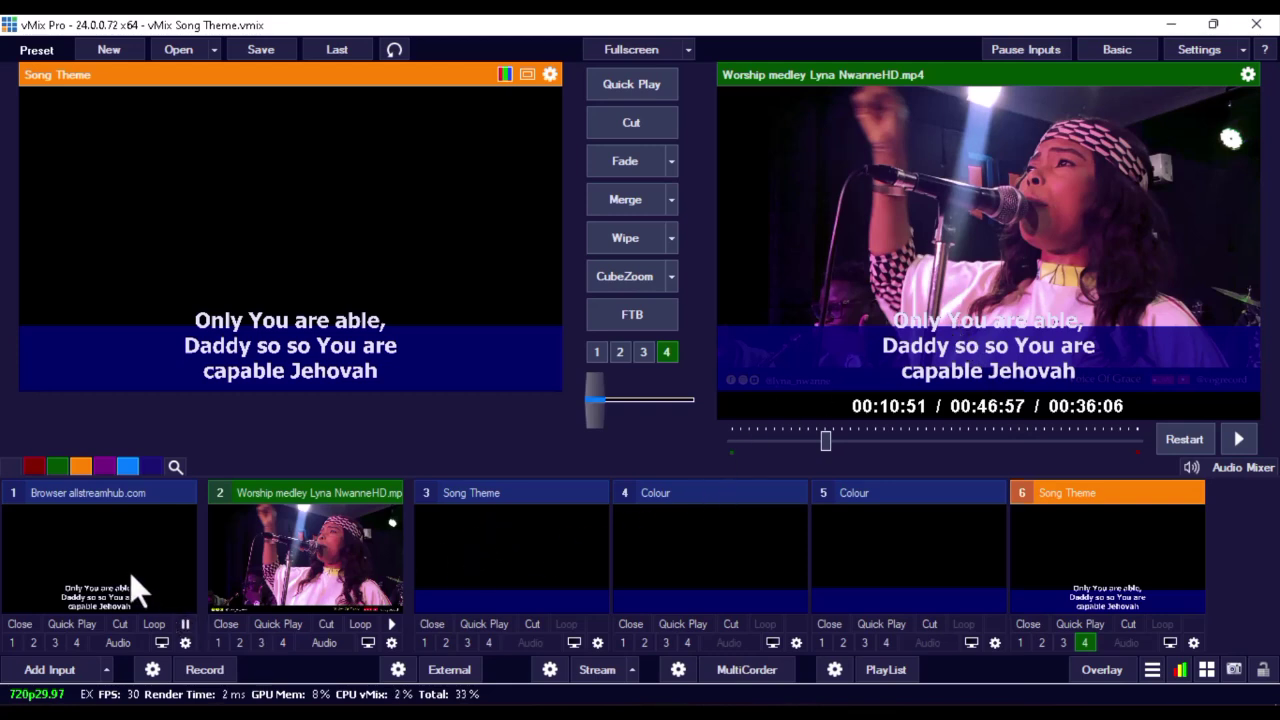
left_click(64, 538)
right_click(64, 537)
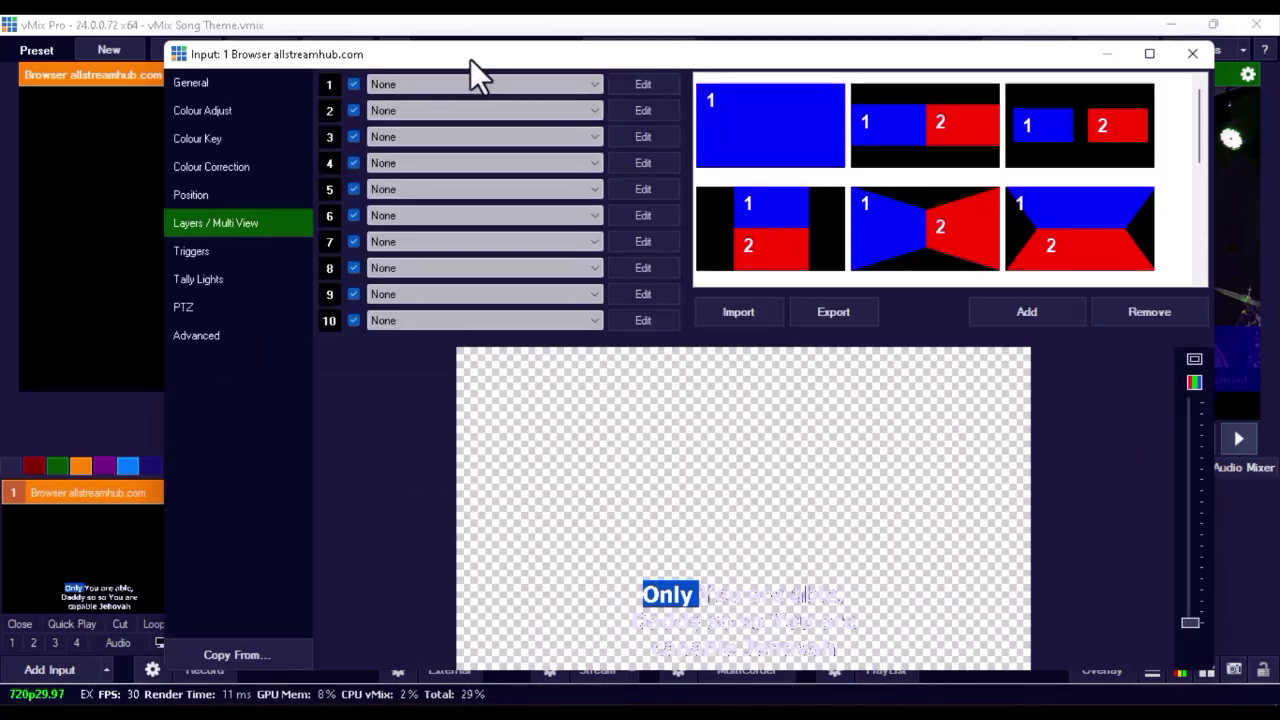
left_click_drag(483, 52, 446, 336)
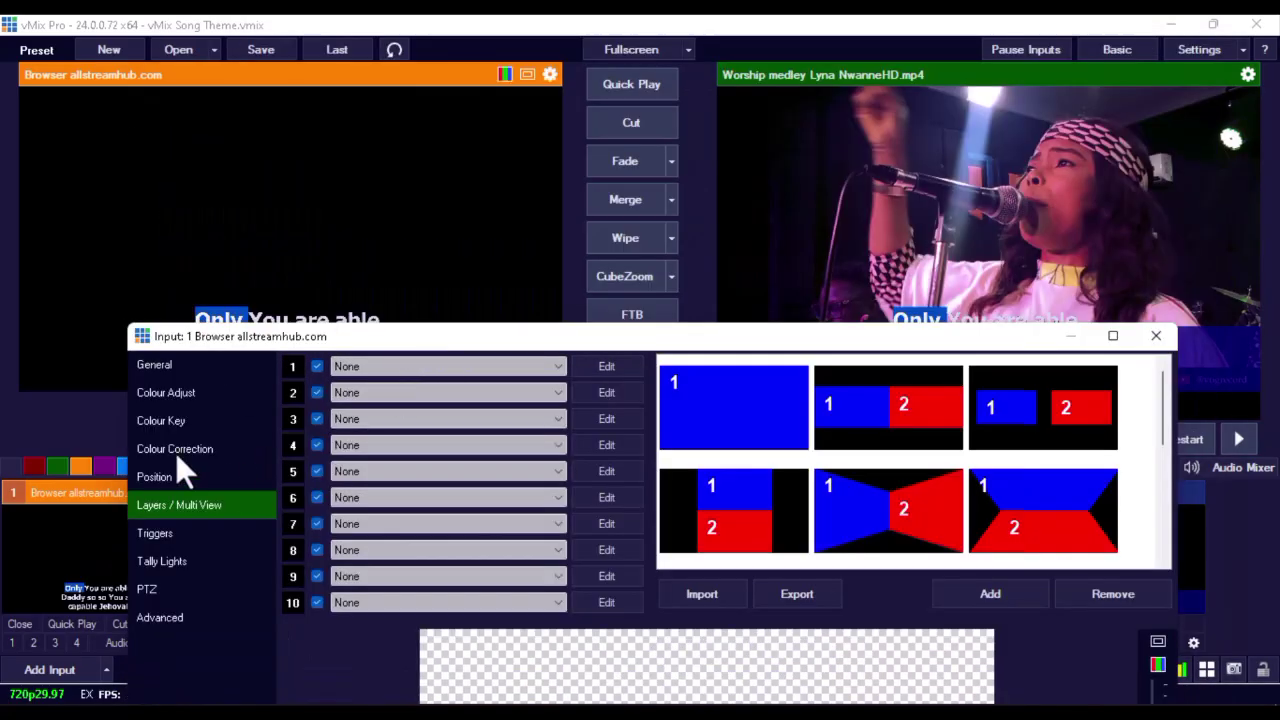
left_click(160, 474)
left_click_drag(431, 395, 428, 395)
left_click_drag(507, 336, 560, 430)
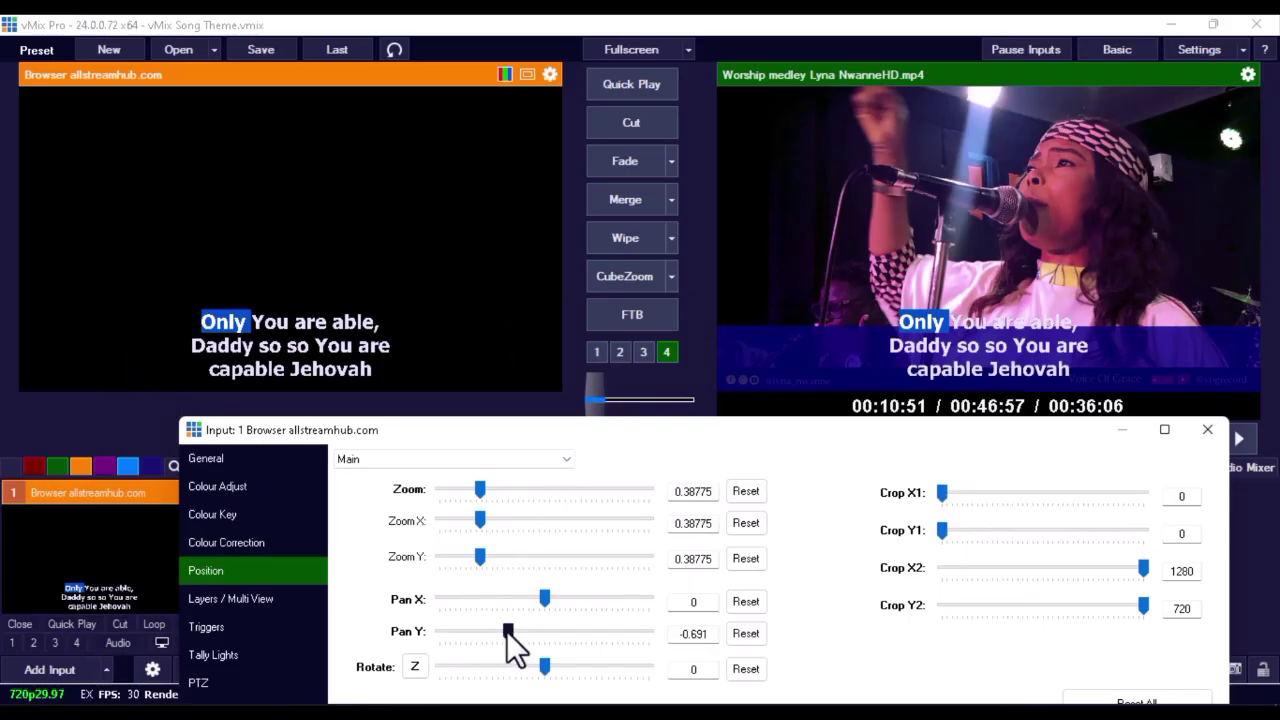
left_click_drag(507, 631, 503, 630)
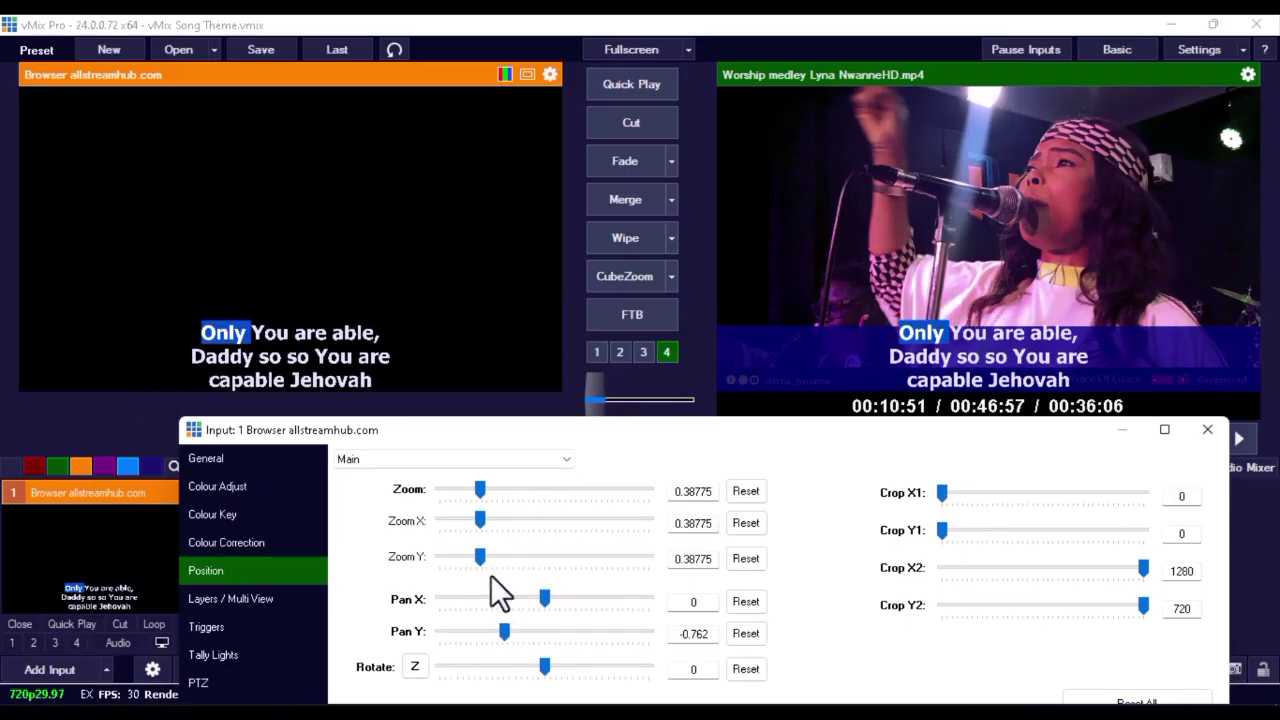
left_click_drag(476, 490, 473, 489)
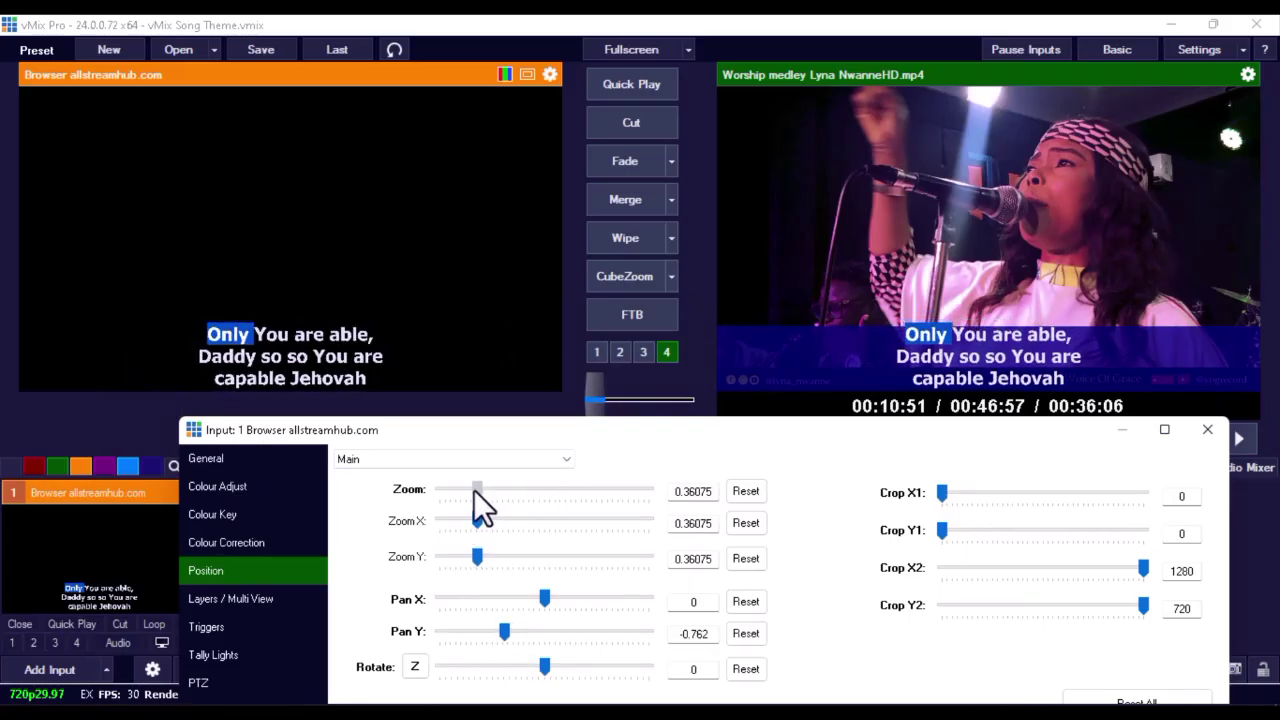
left_click_drag(505, 630, 502, 630)
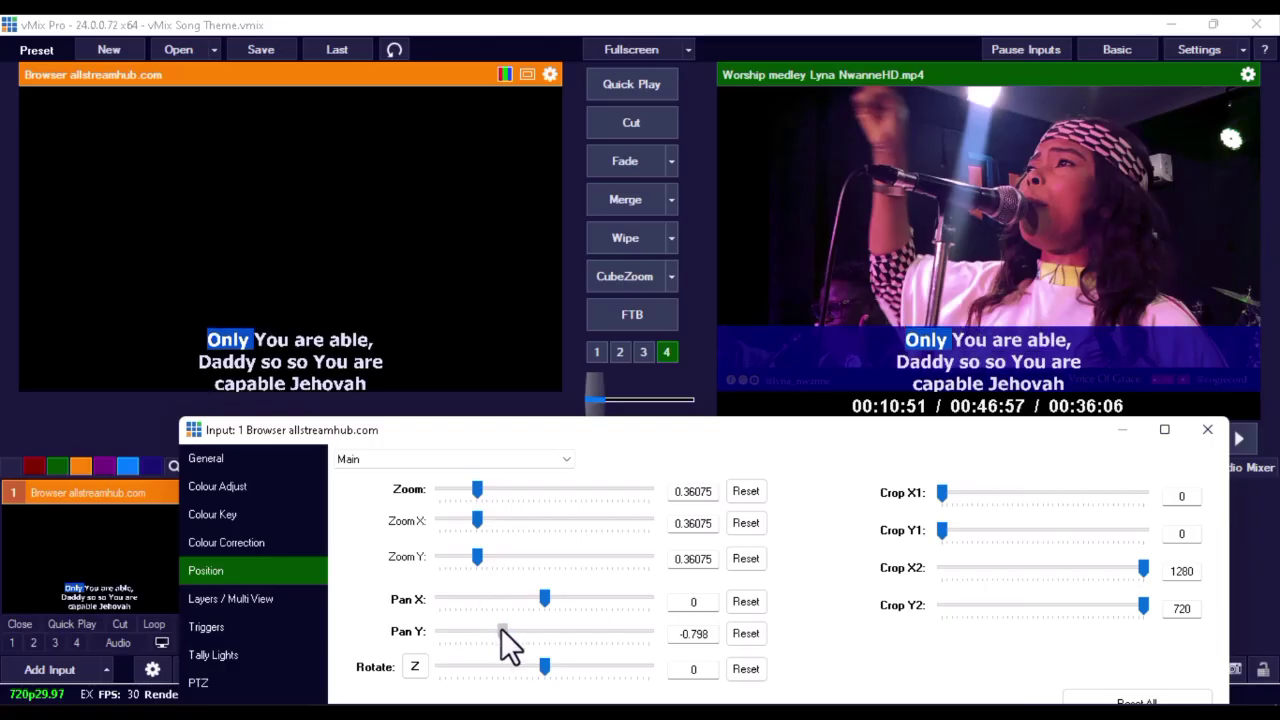
left_click(1207, 429)
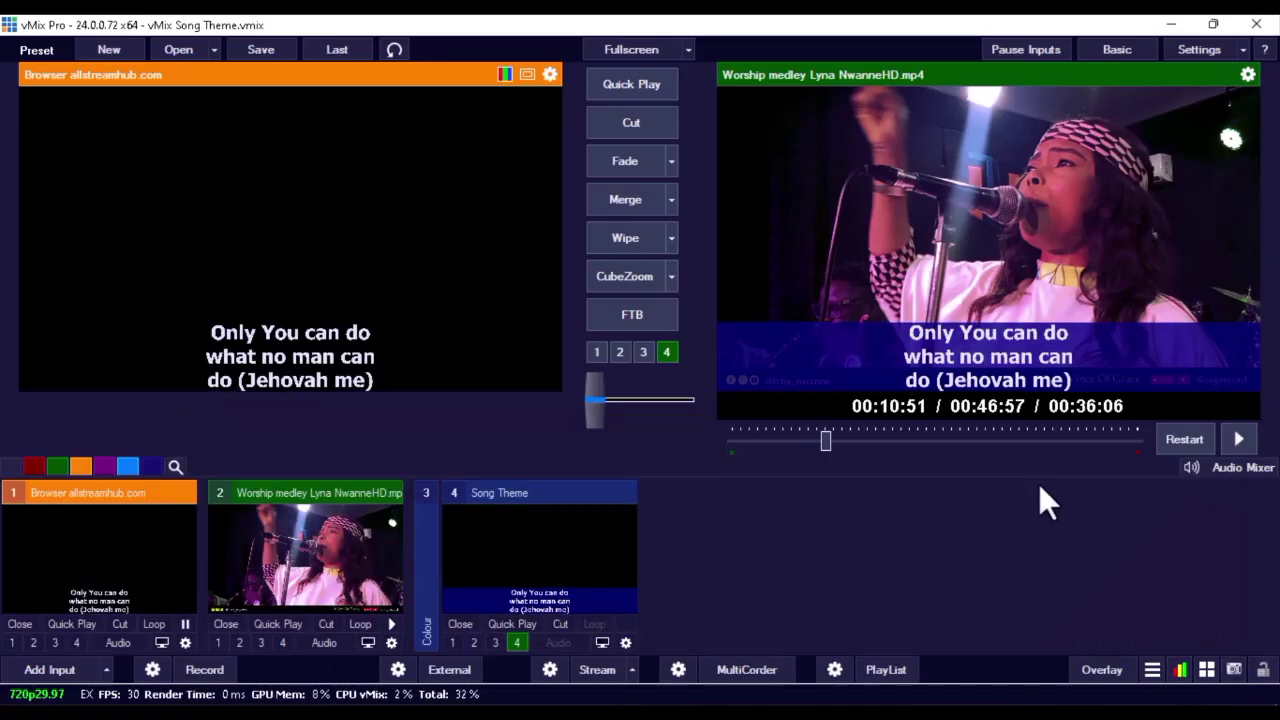
- Switch to the AllStream dashboard in Chrome, enlarge its window vertically, and display the four successive "You are doing the same today" lyric lines
key("alt+Tab")
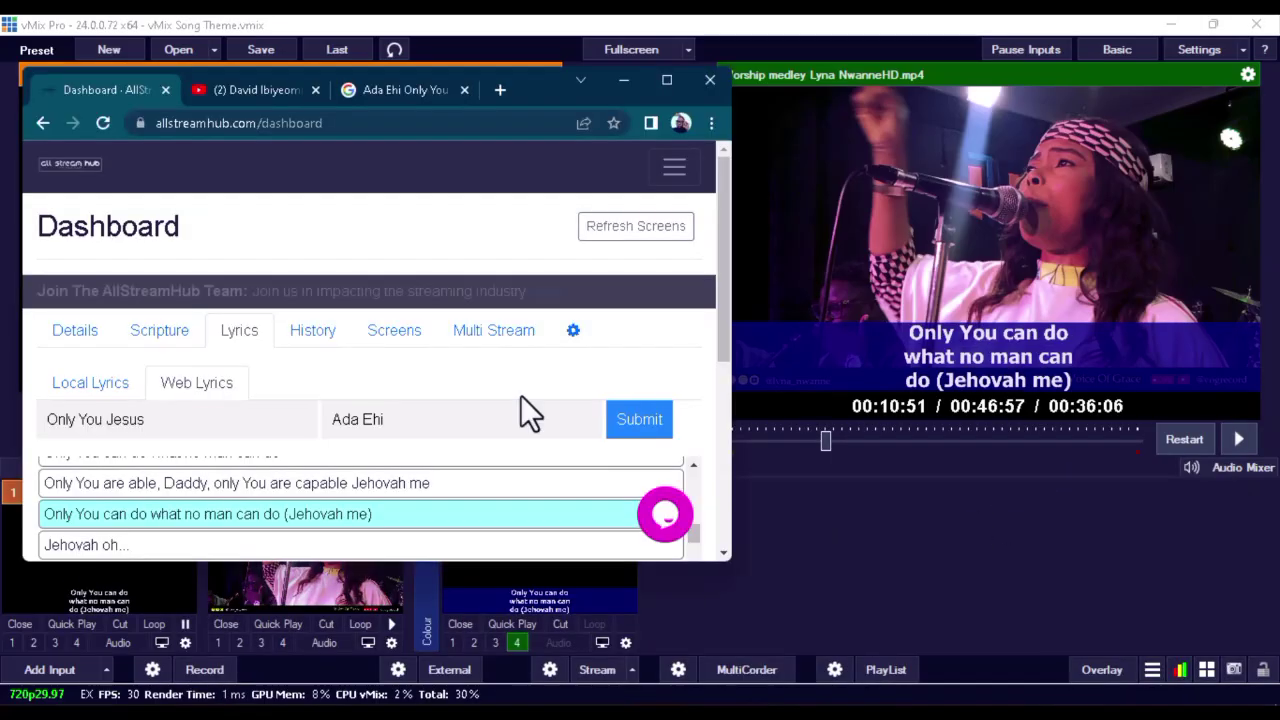
scroll(235, 525, "down", 3)
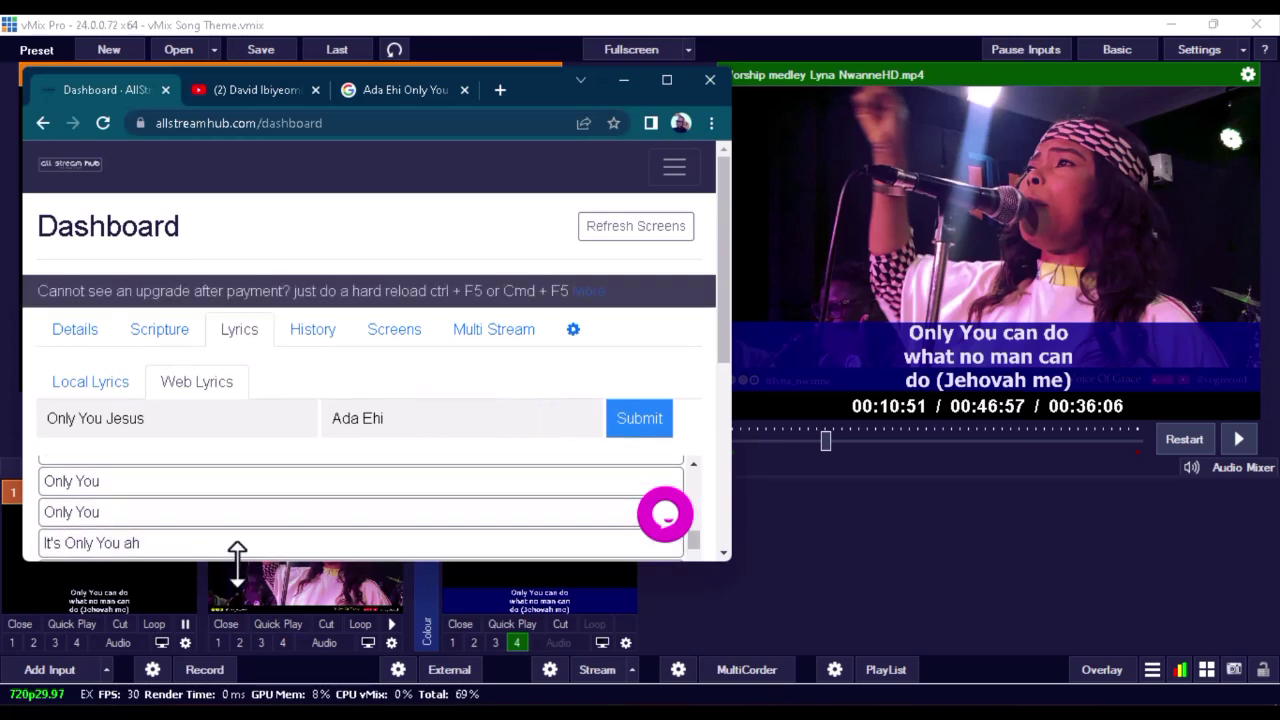
key("super+shift+Up")
scroll(230, 557, "down", 2)
left_click(205, 512)
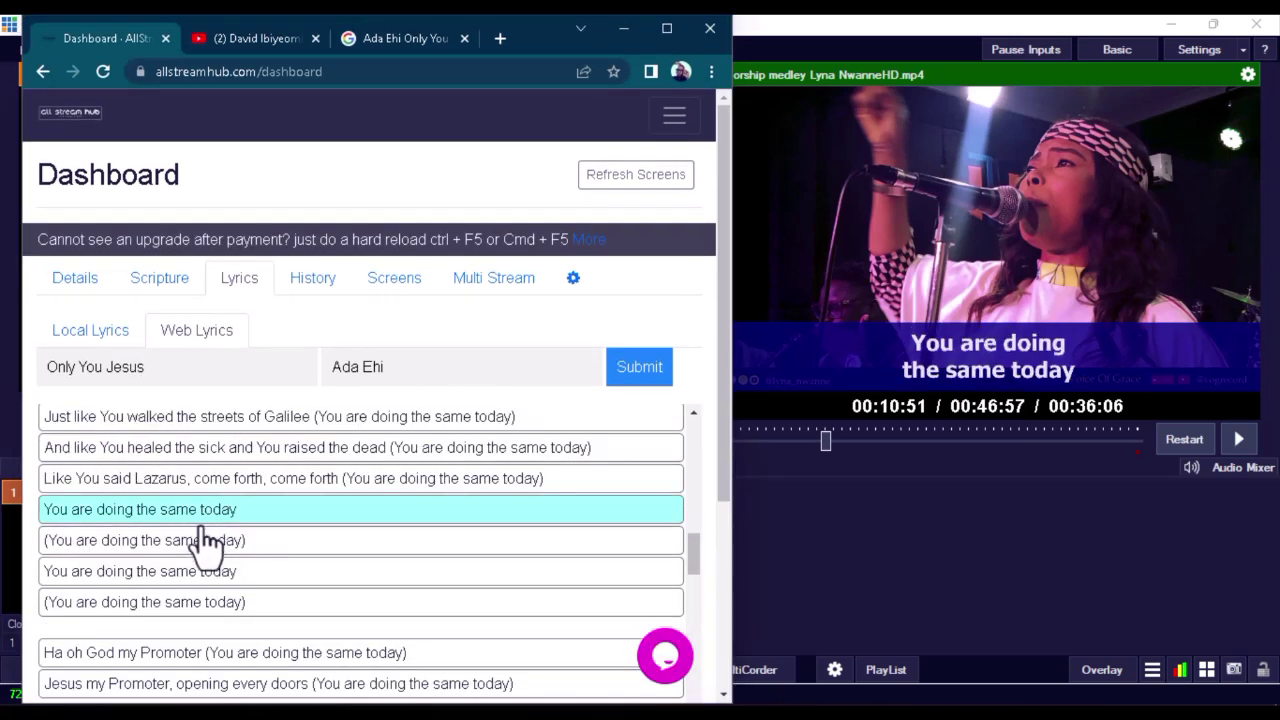
left_click(195, 545)
left_click(186, 578)
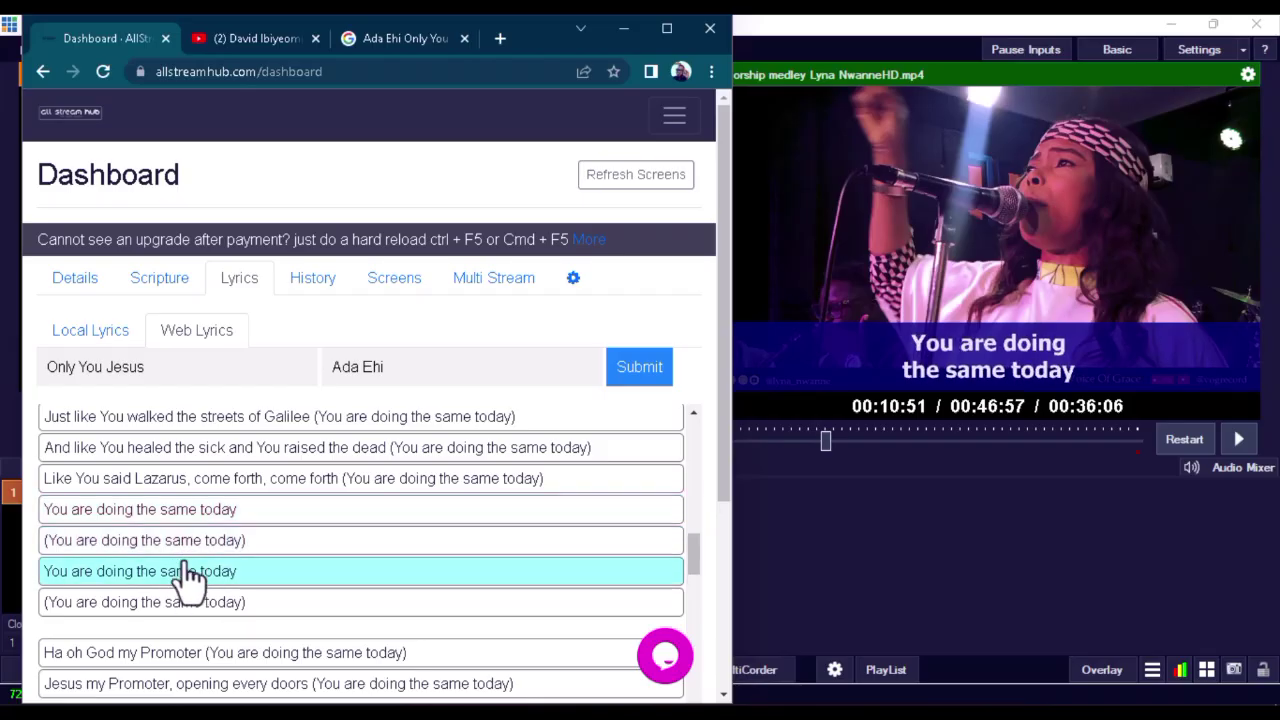
left_click(189, 605)
scroll(190, 618, "down", 1)
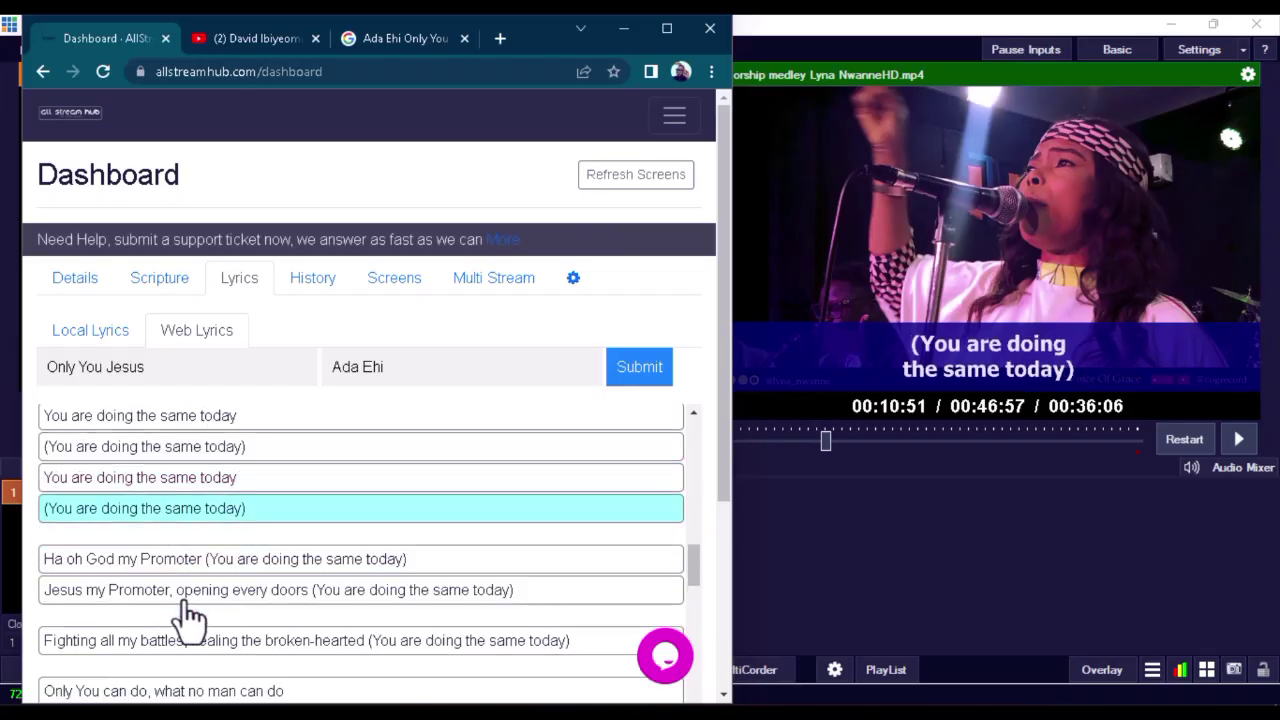
- Display the following Only You Jesus lyrics line by line, from "Ha oh God my Promoter" to "Jesus, Jesus, eehhh..., aa ha"
left_click(188, 565)
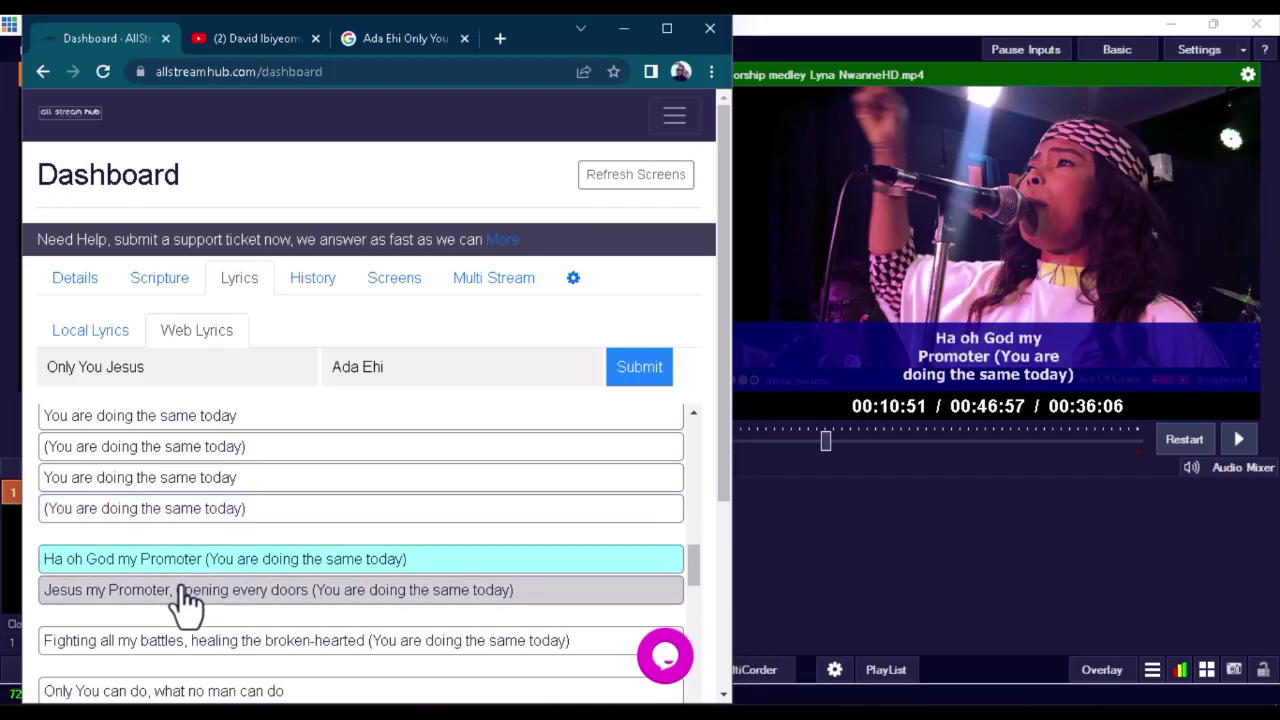
left_click(185, 596)
left_click(168, 645)
scroll(185, 602, "down", 2)
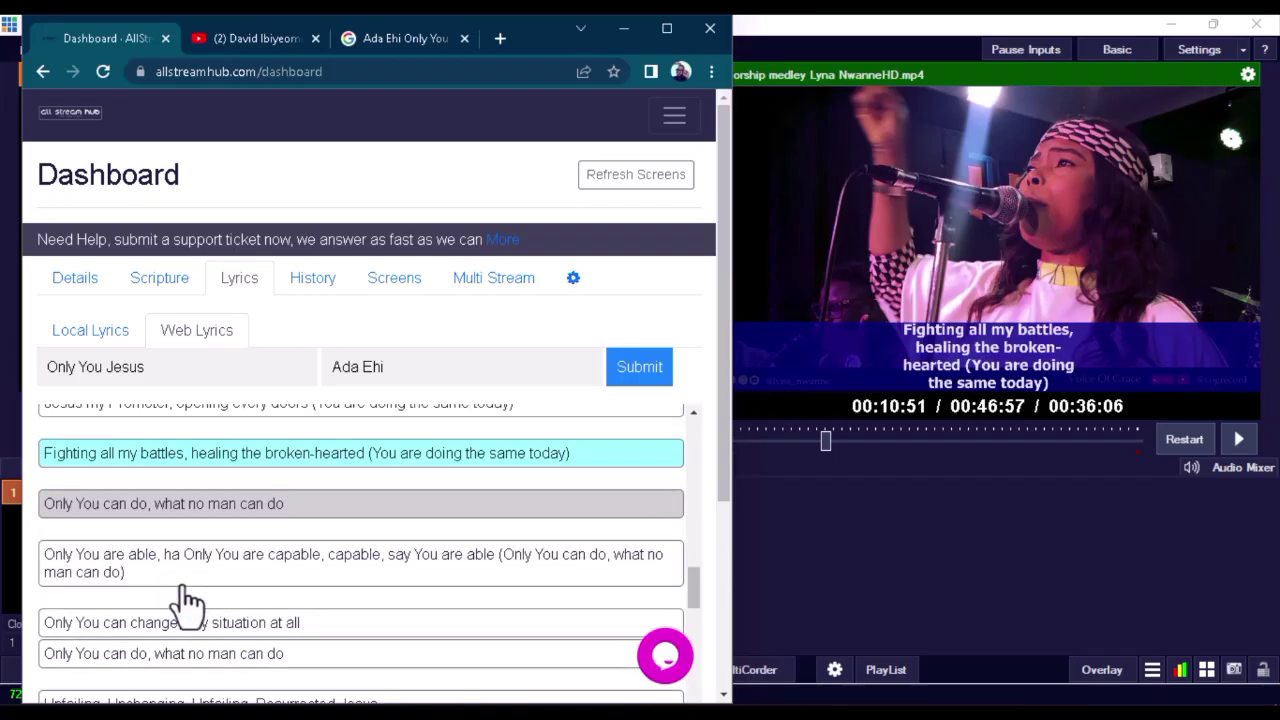
left_click(172, 578)
left_click(171, 626)
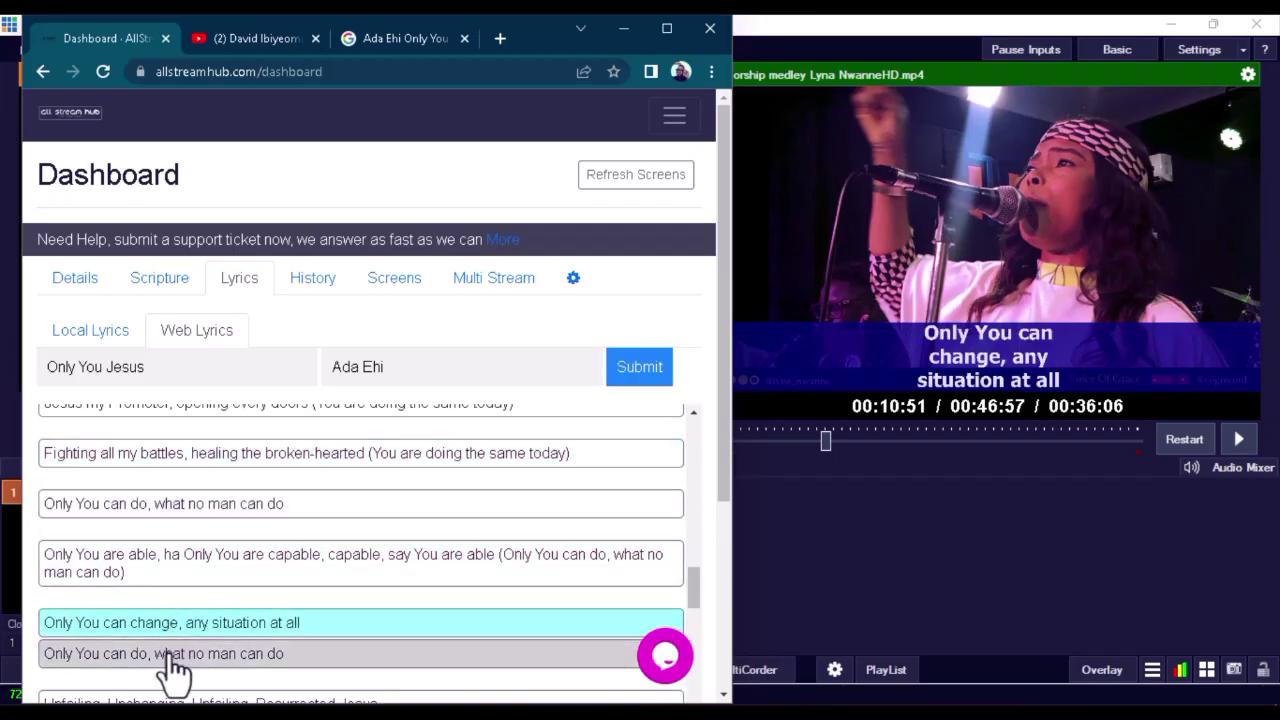
left_click(170, 656)
scroll(182, 630, "down", 2)
left_click(180, 600)
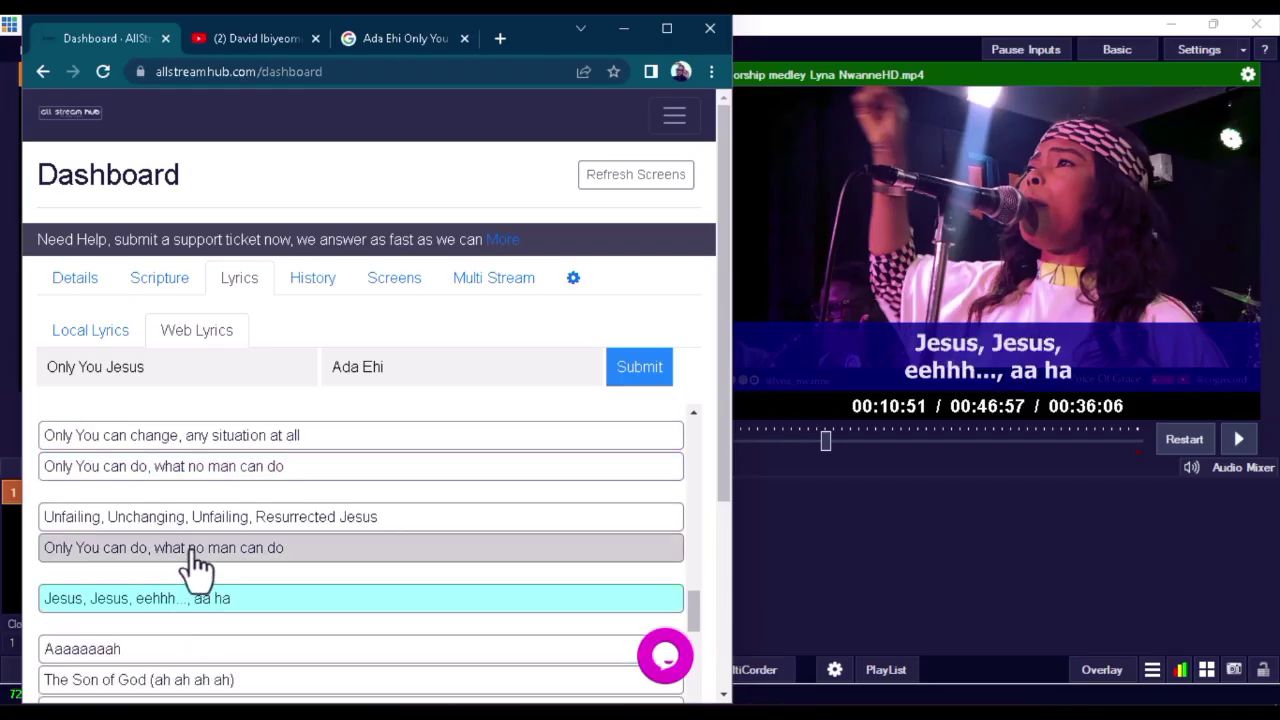
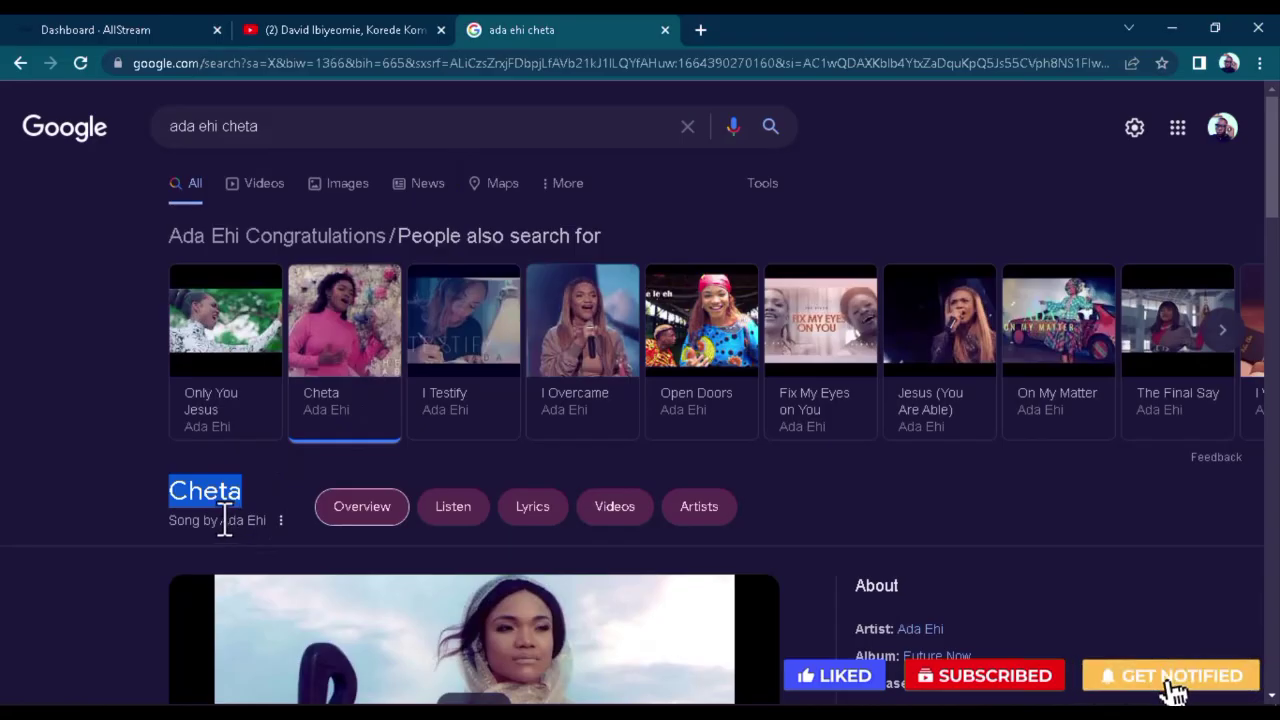
- Retrieve the web lyrics for the song Cheta by Ada Ehi in the AllStream dashboard
left_click(101, 18)
left_click(341, 366)
type("Ada Ehi")
left_click(621, 374)
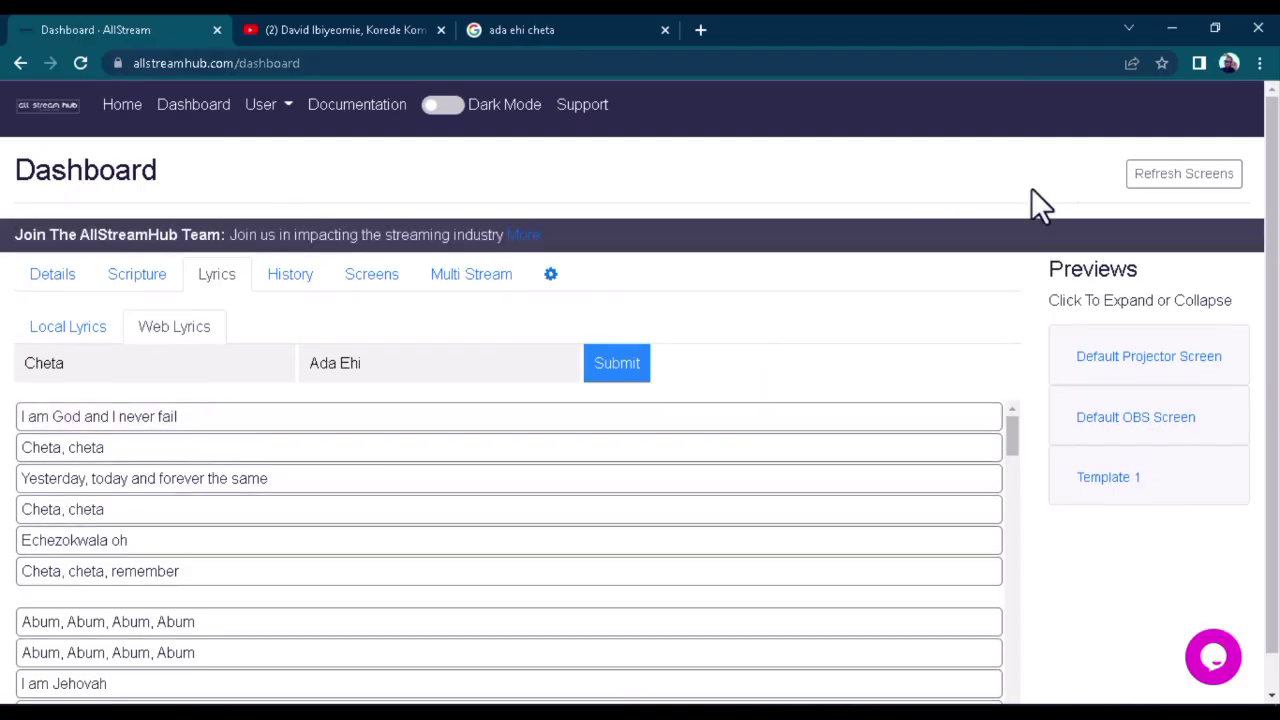
- Resize the browser to reveal the program output and display the Cheta lyrics from "I am God and I never fail" through both "Abum" lines
left_click(1212, 29)
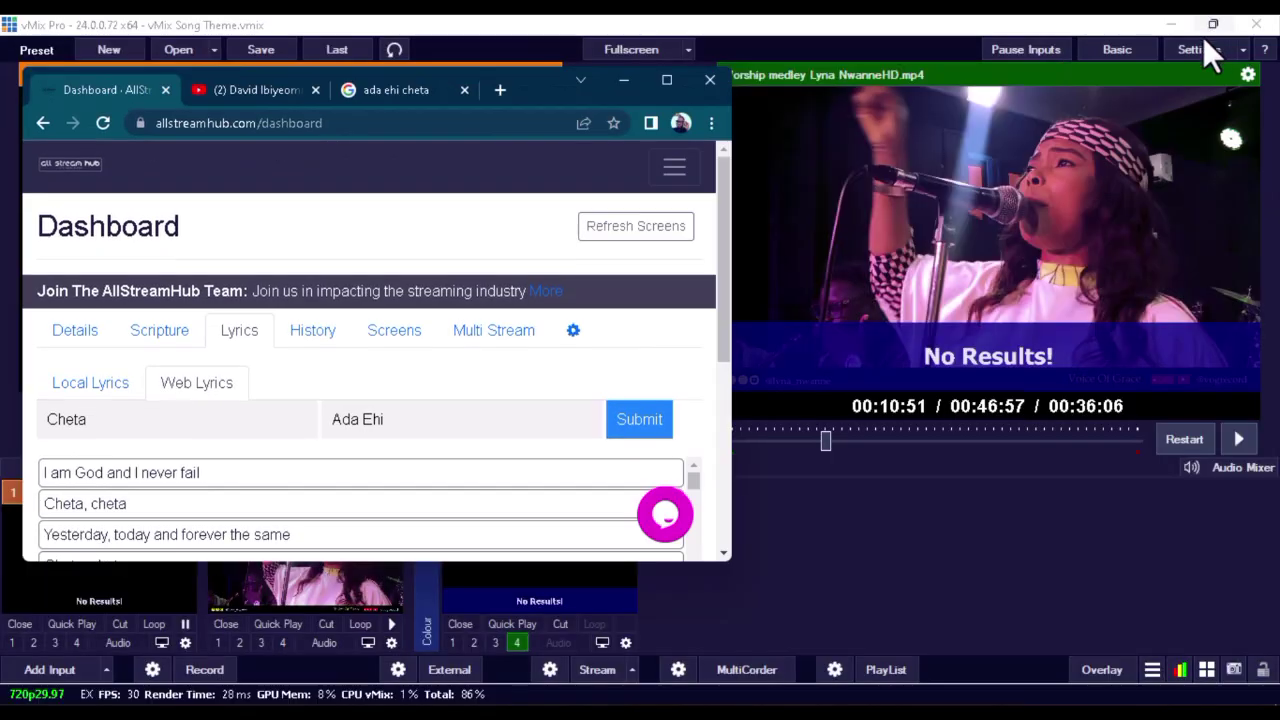
double_click(328, 553)
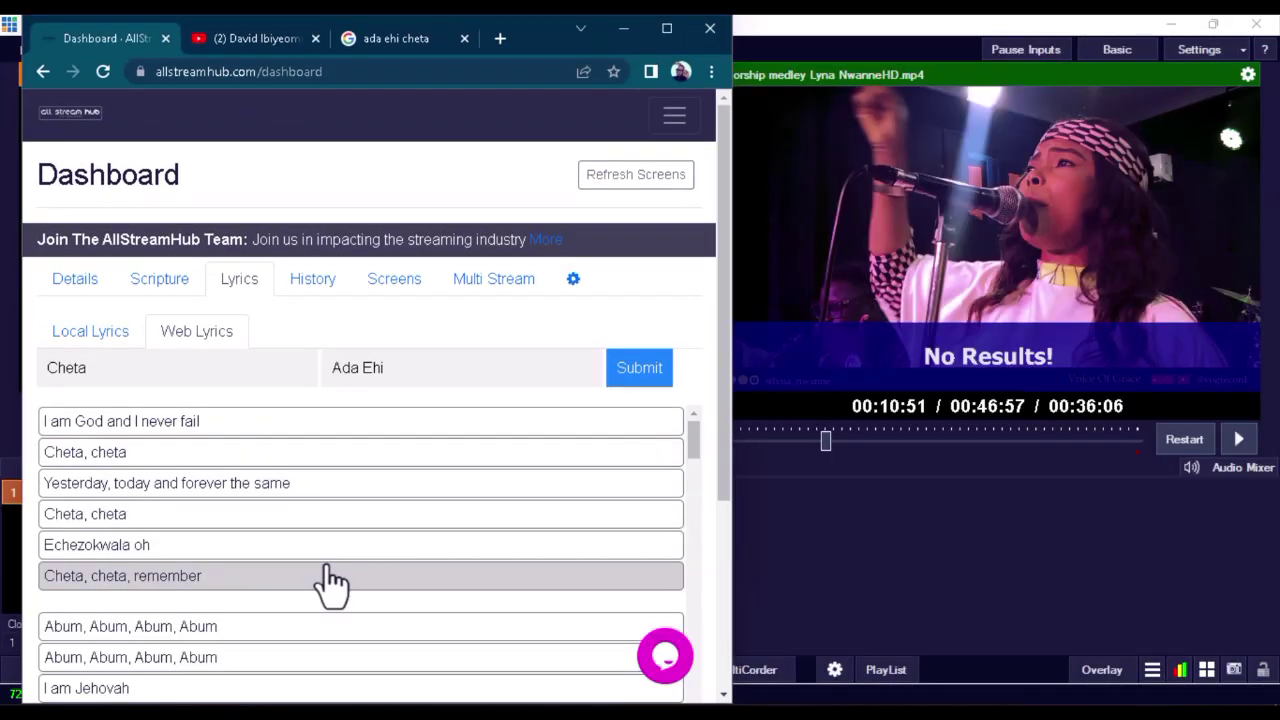
left_click(168, 426)
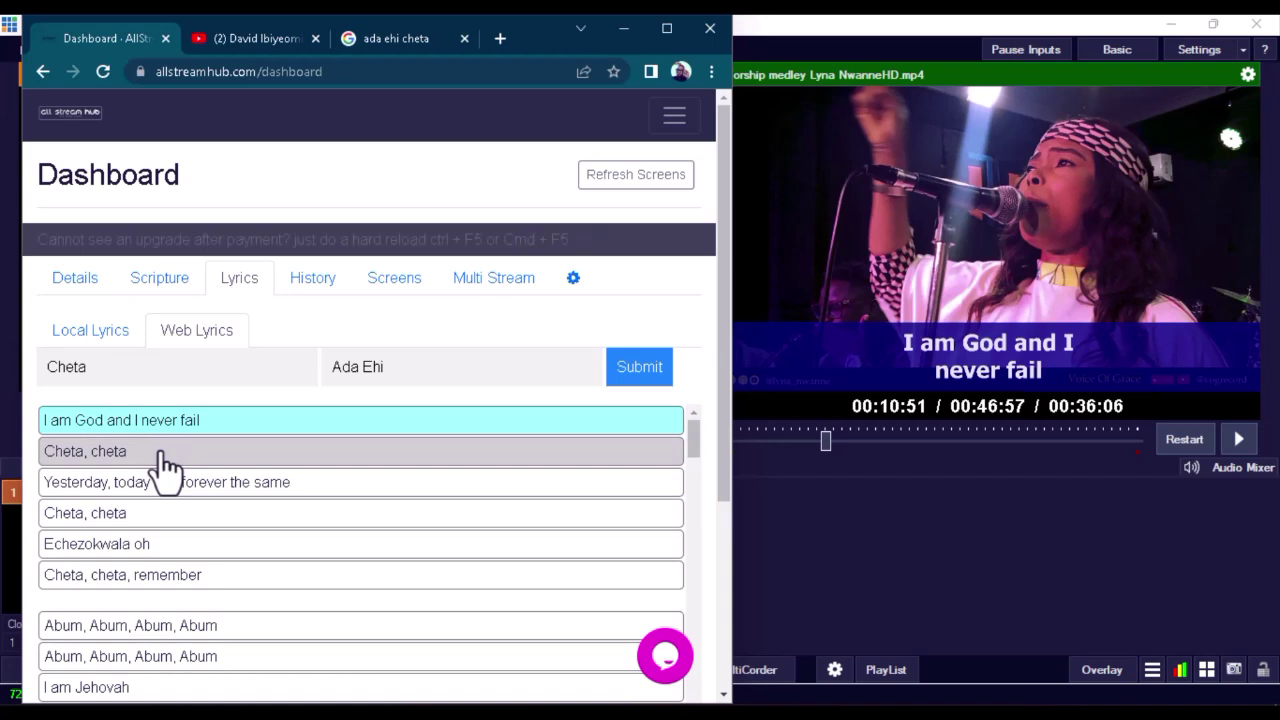
left_click(165, 458)
left_click(170, 488)
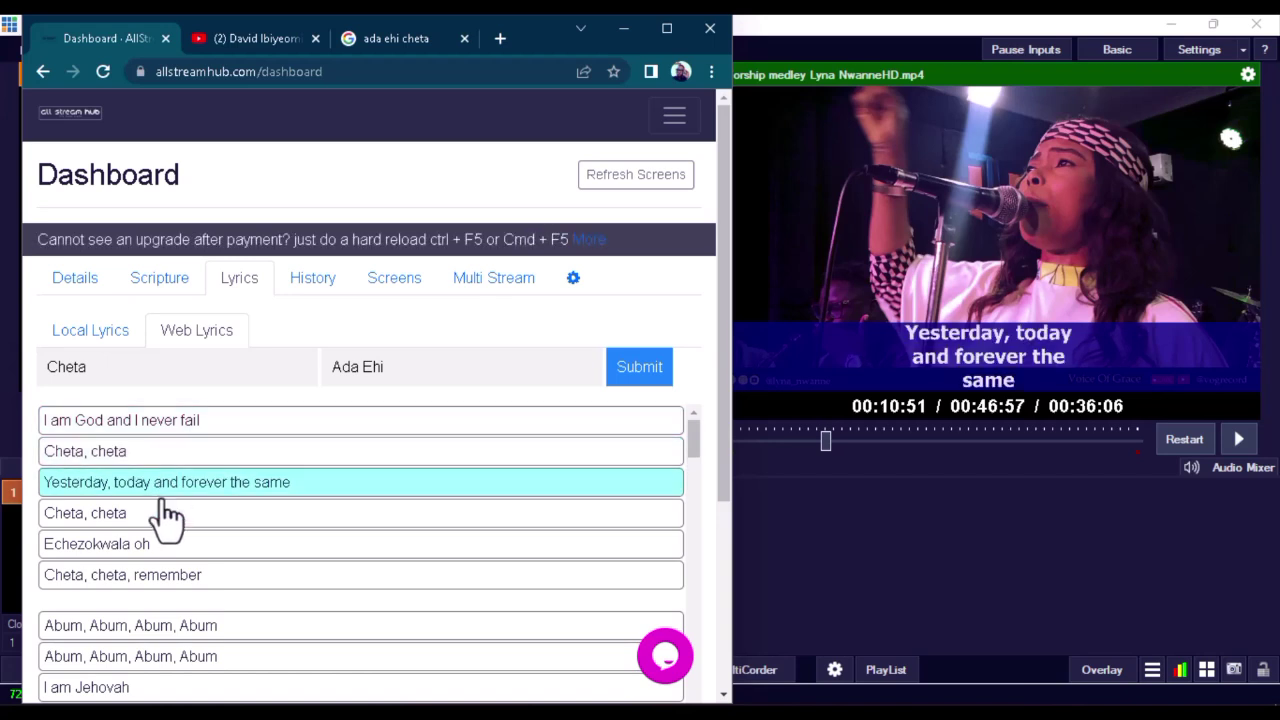
left_click(162, 508)
left_click(162, 550)
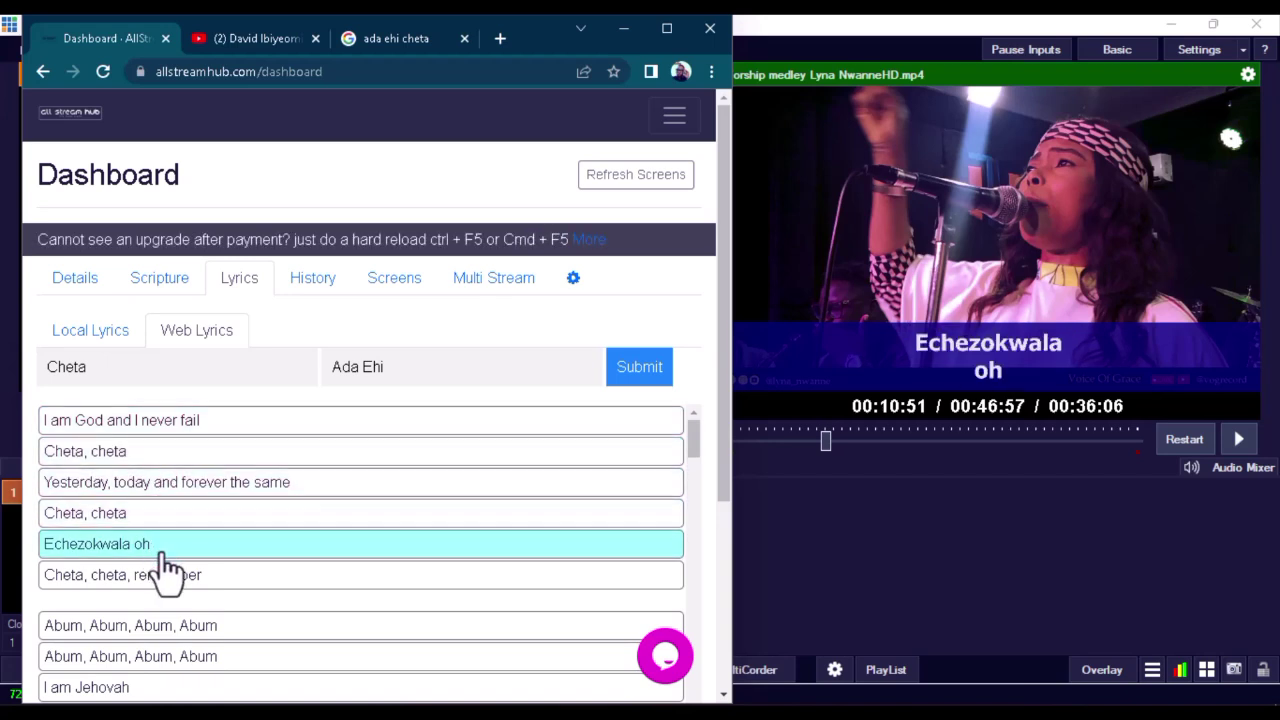
left_click(166, 584)
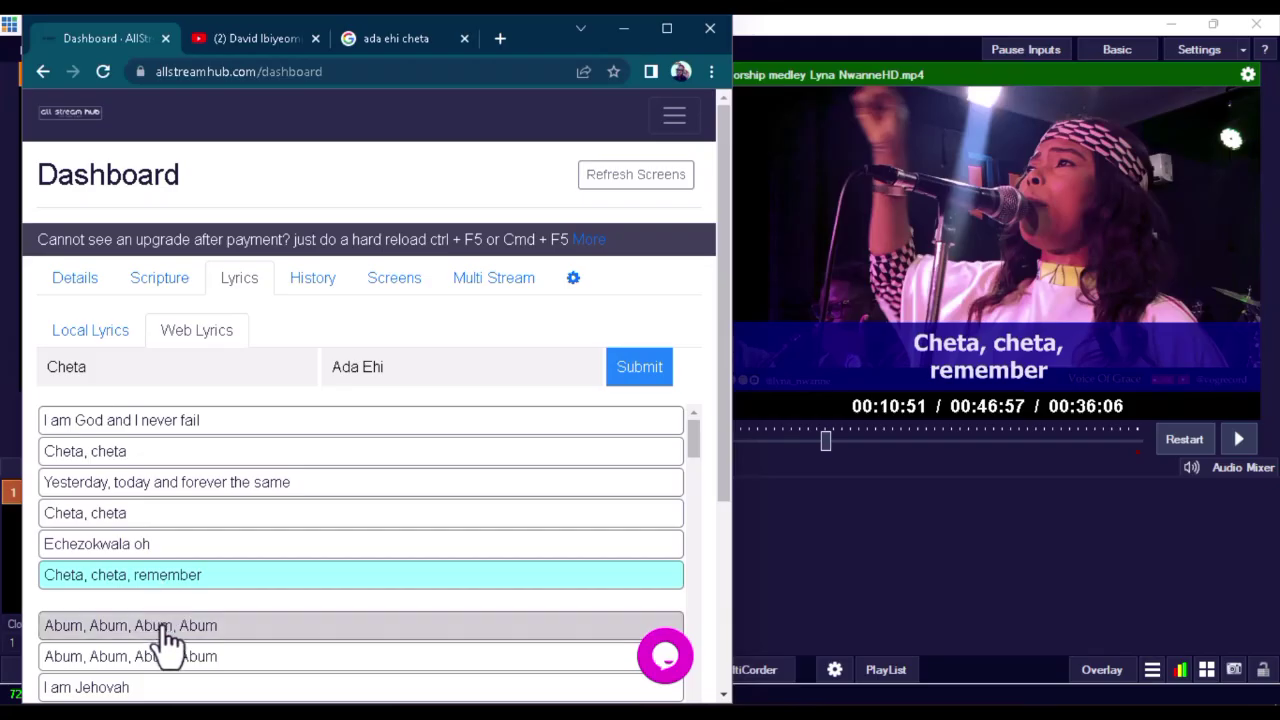
left_click(165, 628)
left_click(165, 658)
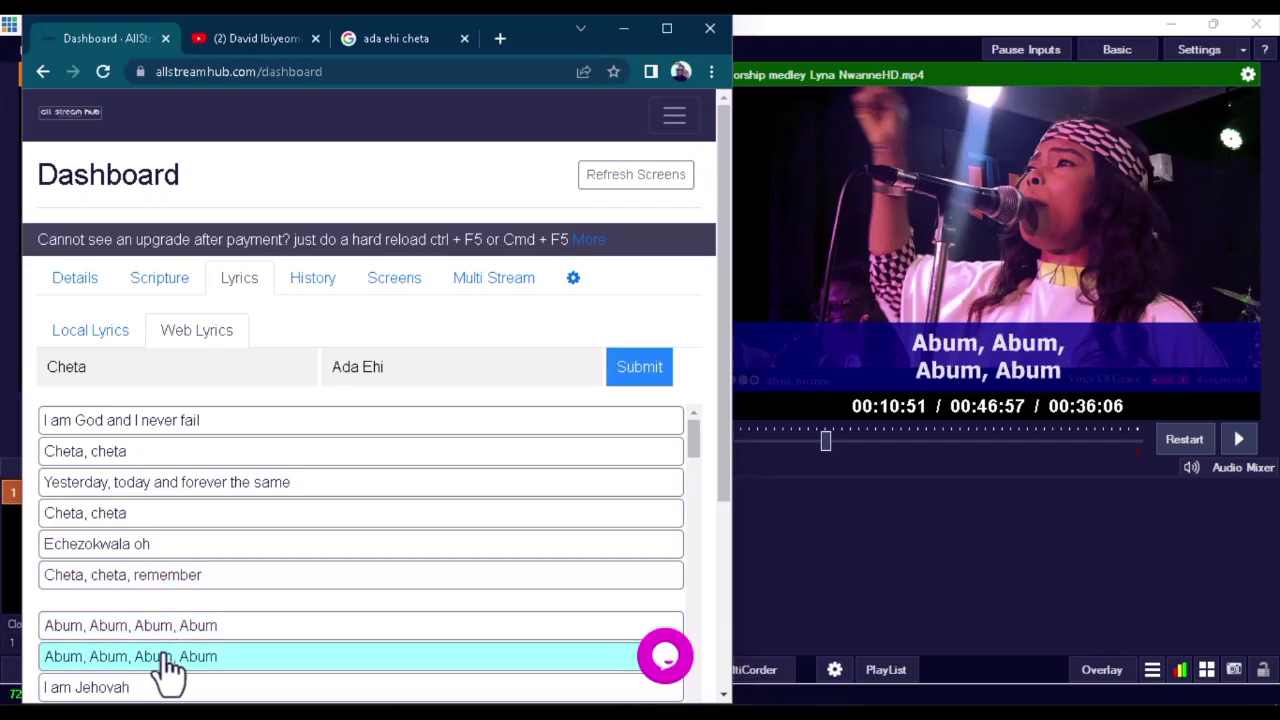
- Switch to vMix and replace Song Theme on overlay 4 with the allstreamhub.com browser input
left_click(770, 552)
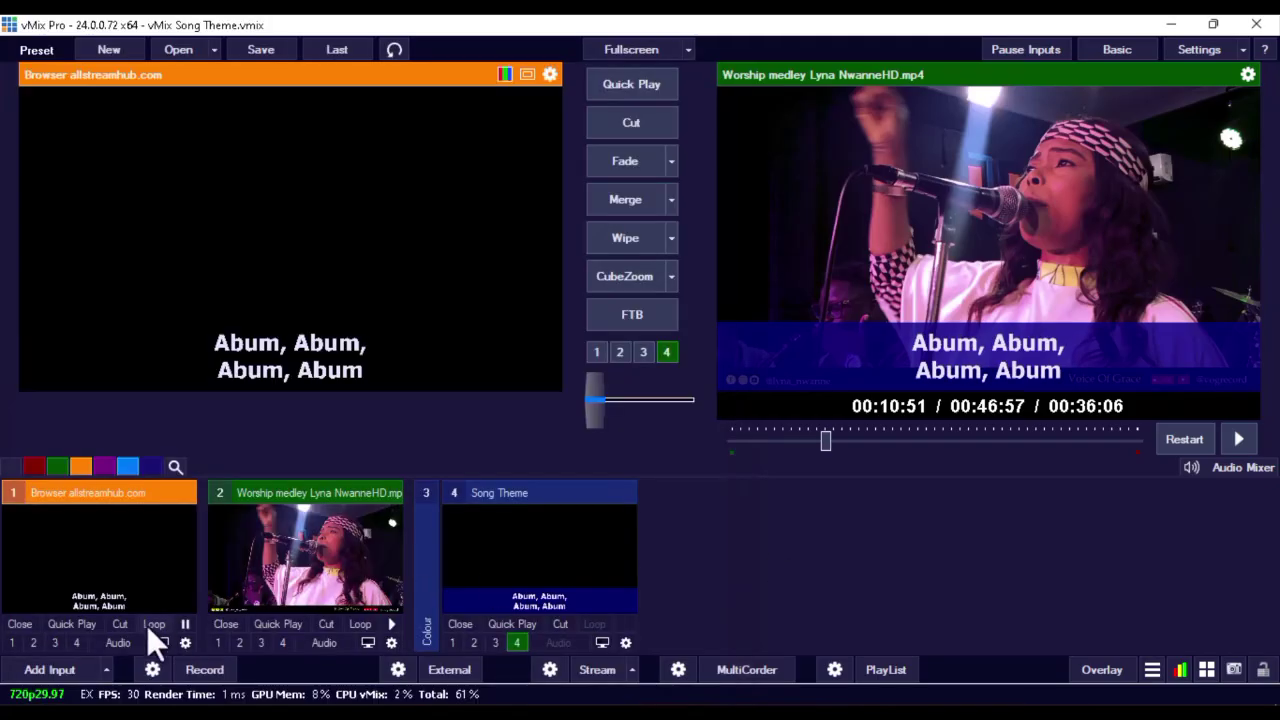
left_click(517, 642)
left_click(76, 642)
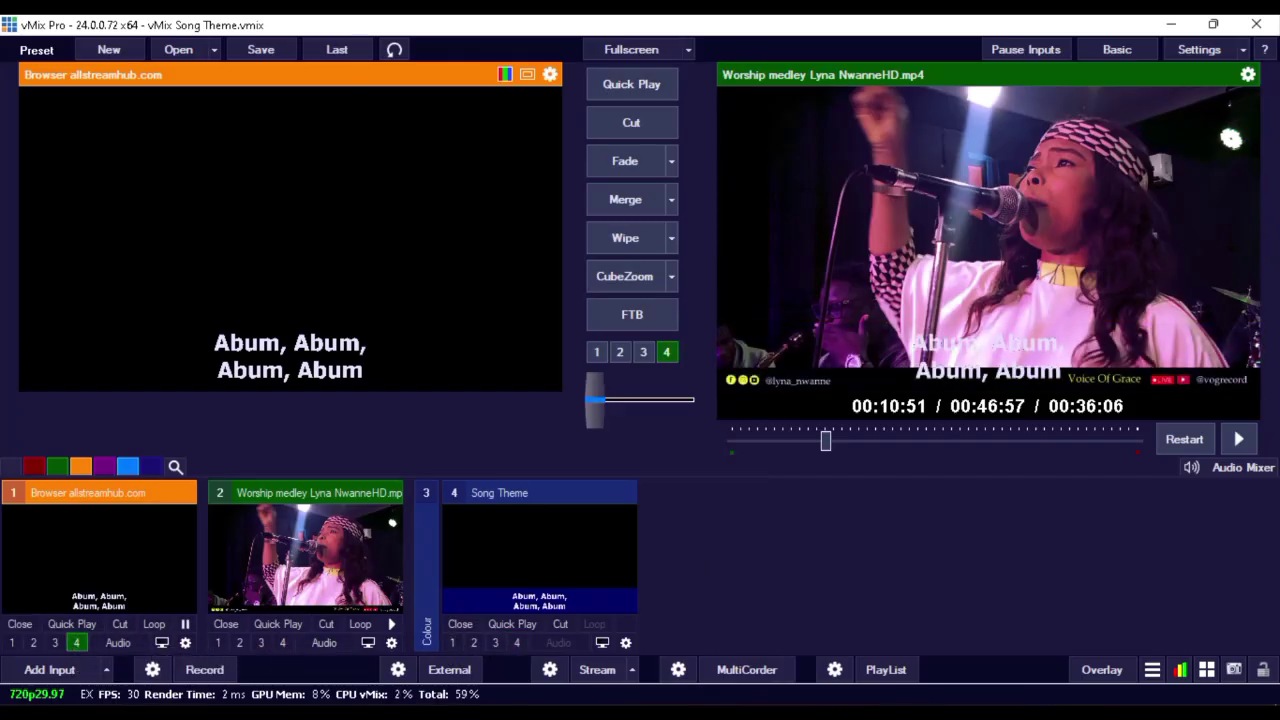
- Switch to the AllStream dashboard and display the Cheta lines "Echezokwala oh", "Cheta, cheta" and the second "Abum, Abum, Abum, Abum"
key("alt+Tab")
left_click(153, 540)
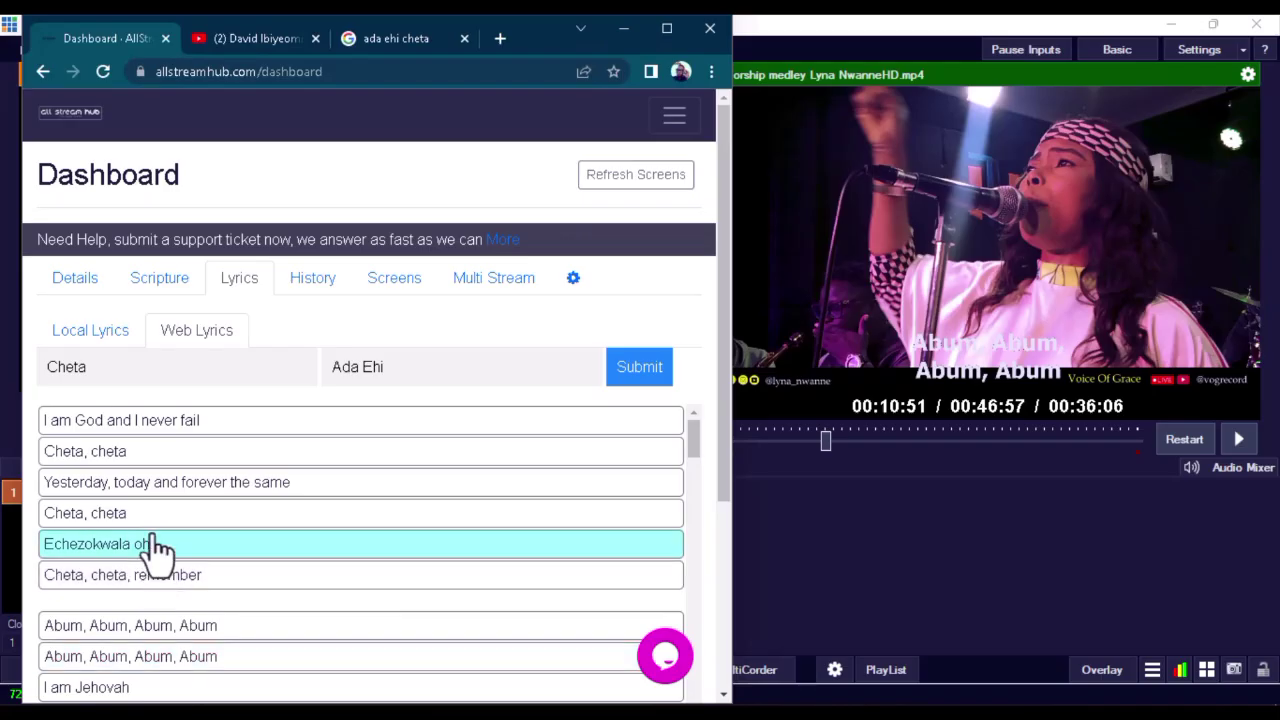
left_click(155, 515)
scroll(200, 592, "down", 1)
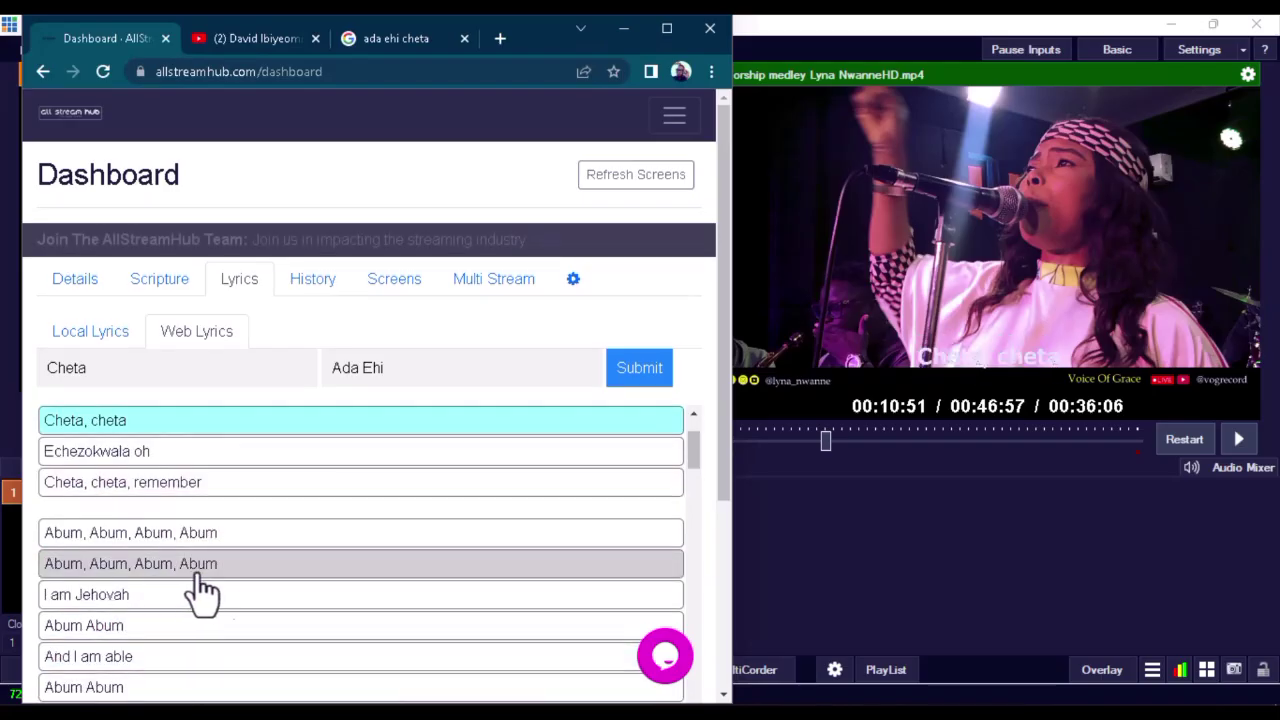
left_click(198, 570)
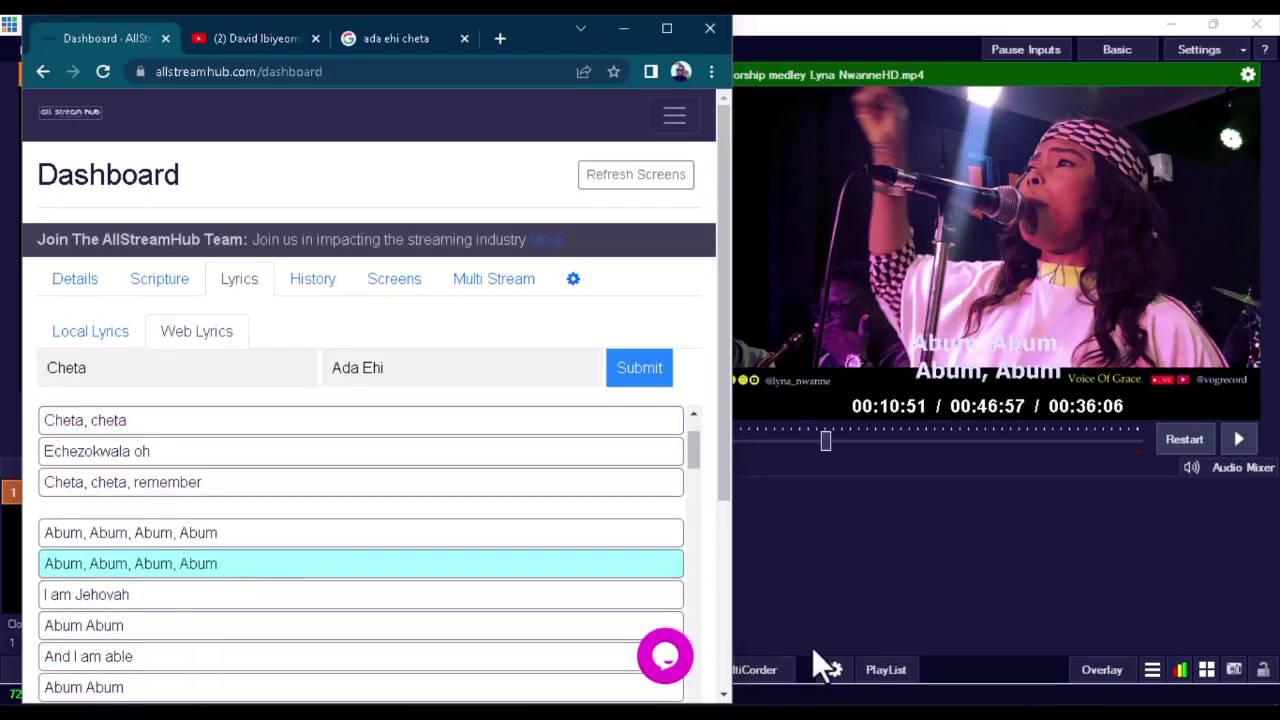
- Examine how the lyrics are overlaid in the open YouTube worship video, viewing it enlarged before restoring the half-width browser window
left_click(242, 36)
left_click(669, 29)
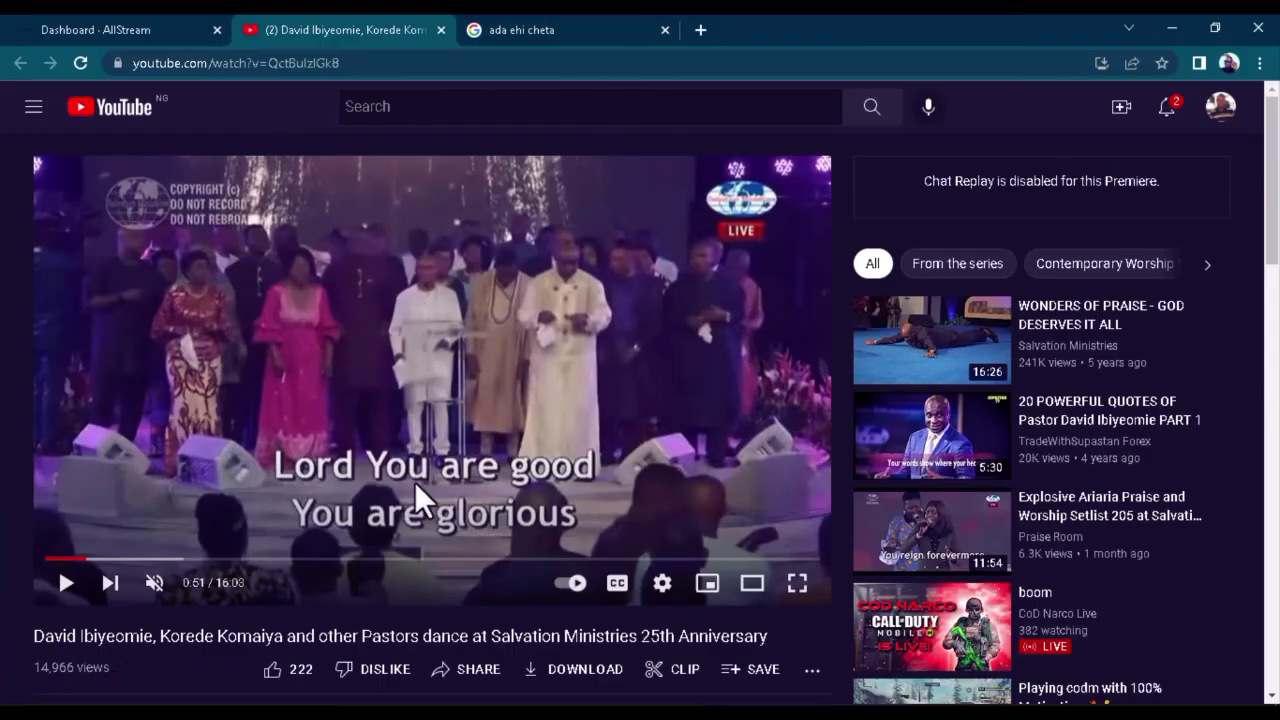
mouse_move(1210, 24)
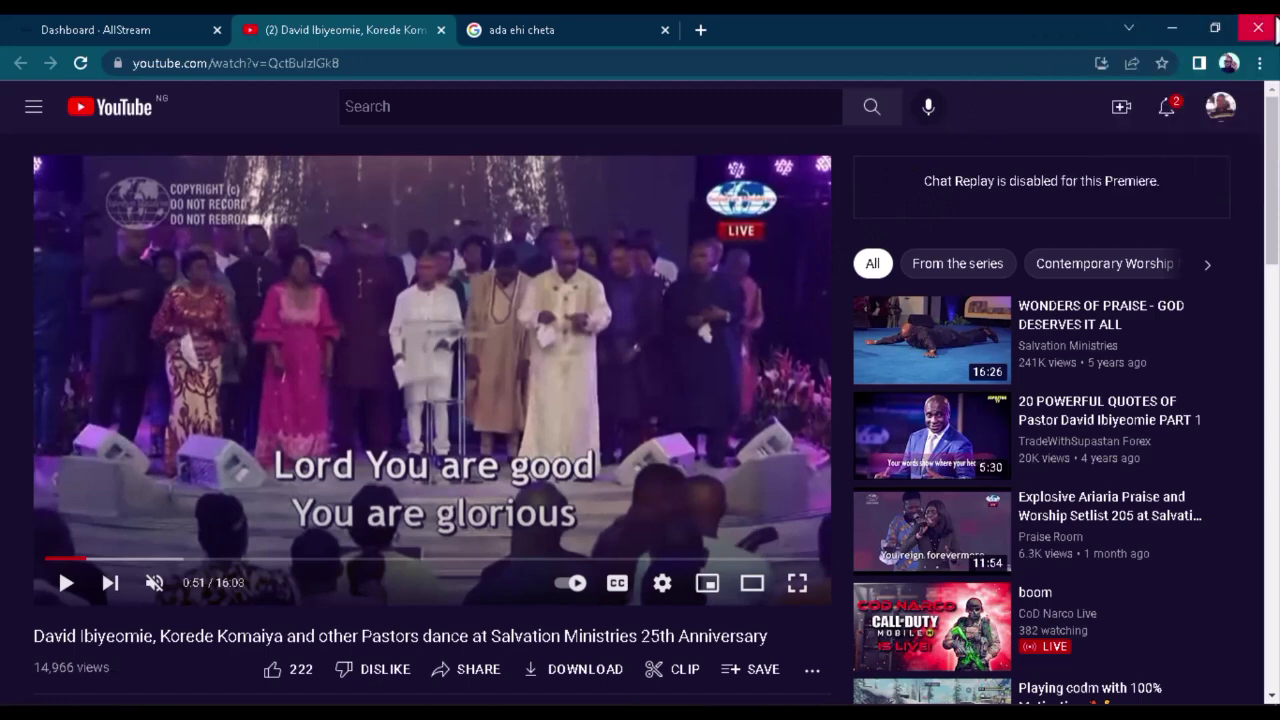
left_click(1215, 30)
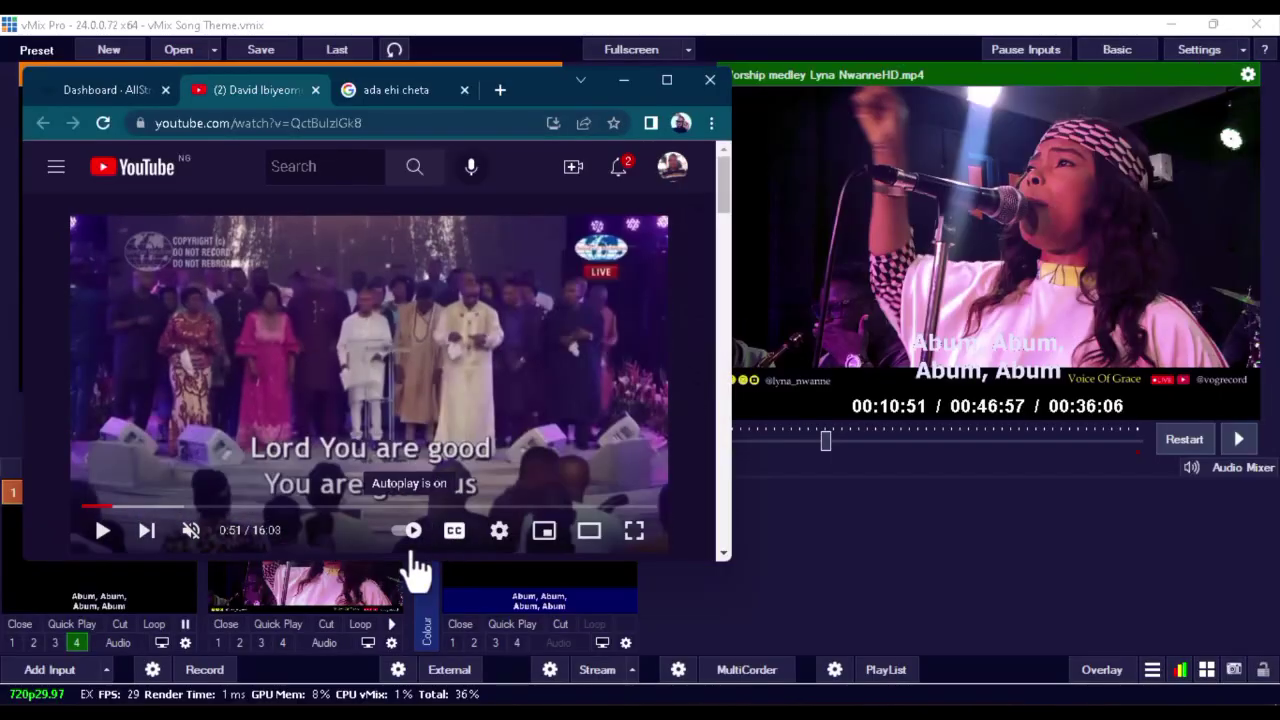
double_click(392, 560)
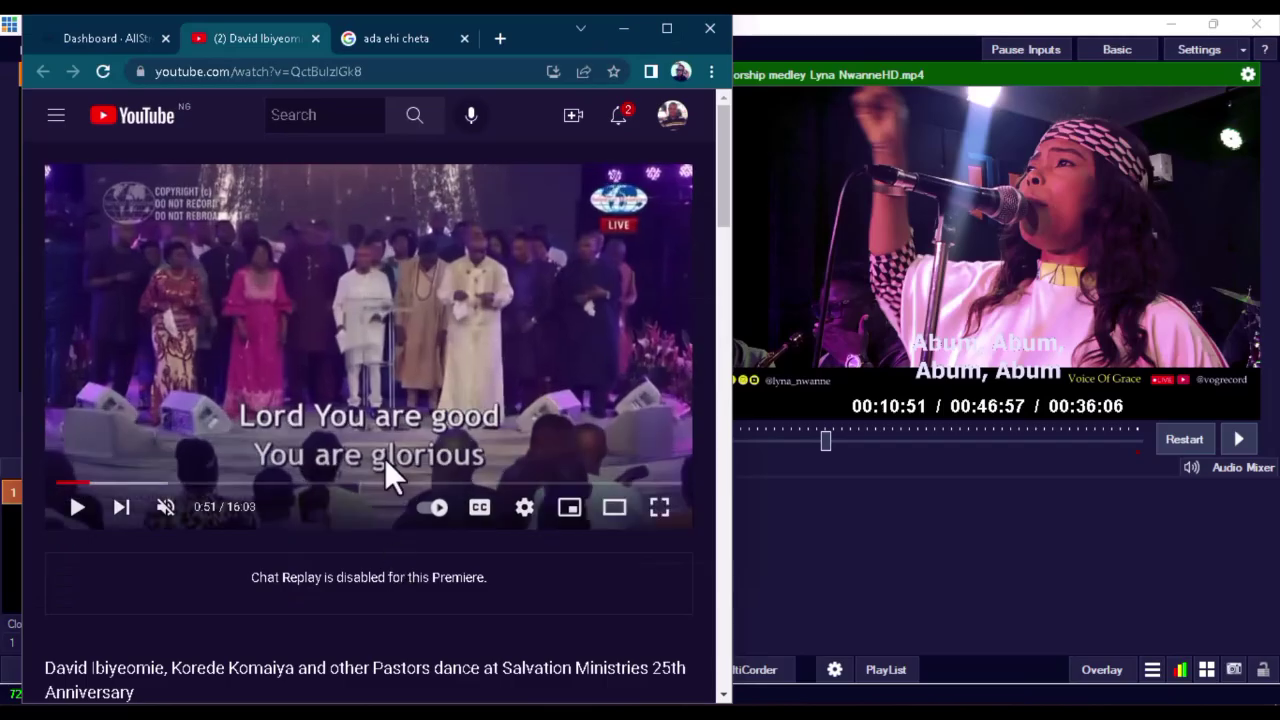
- Return to the AllStream dashboard and display "Echezokwala oh", "Cheta, cheta, remember", "Abum Abum" and "I am Jehovah"
left_click(123, 38)
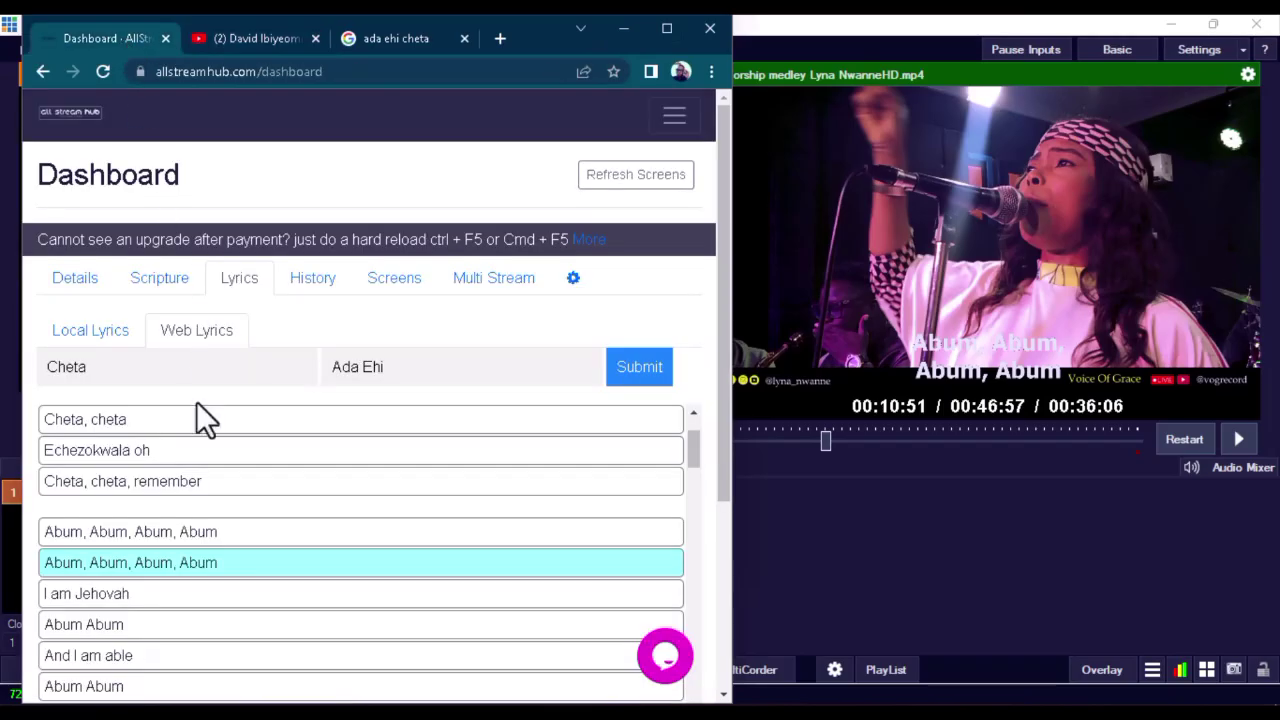
left_click(177, 458)
left_click(175, 484)
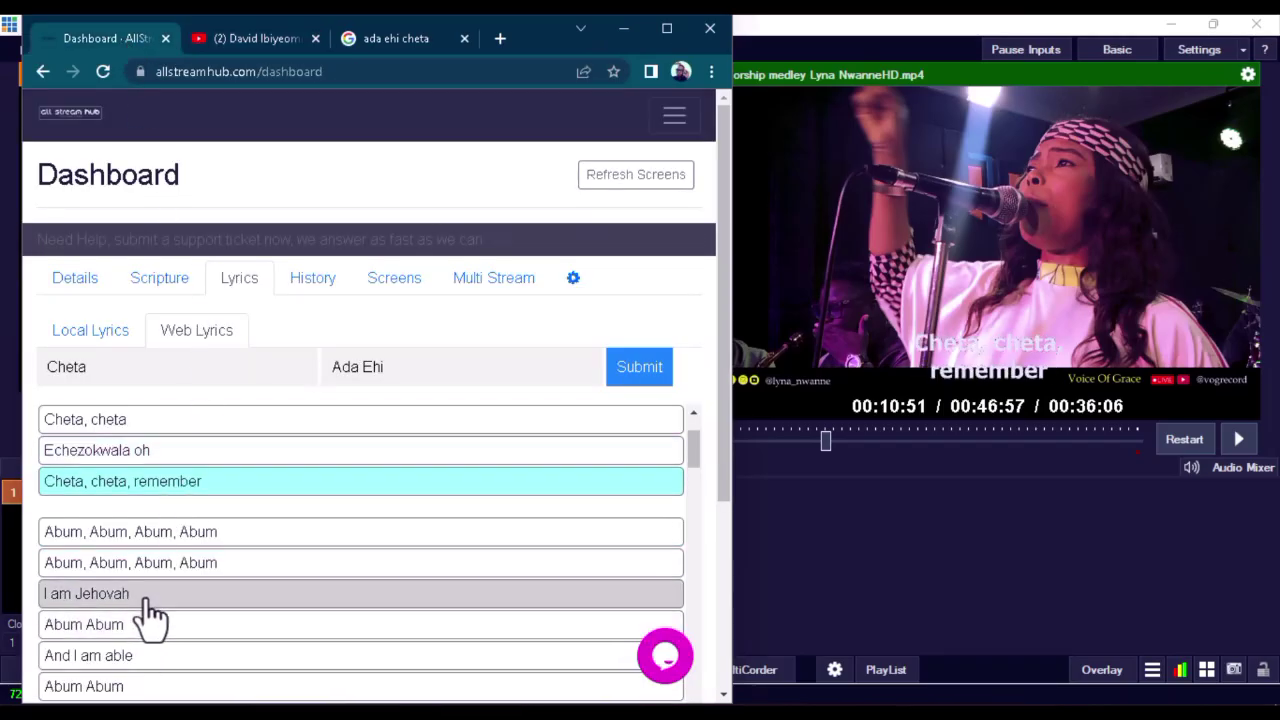
left_click(150, 626)
left_click(184, 597)
- Display the Cheta lyrics line by line from the "Abum Abum" after "I am Jehovah" to "Is it ever too late for me"
scroll(175, 598, "down", 1)
left_click(135, 538)
left_click(139, 568)
left_click(137, 600)
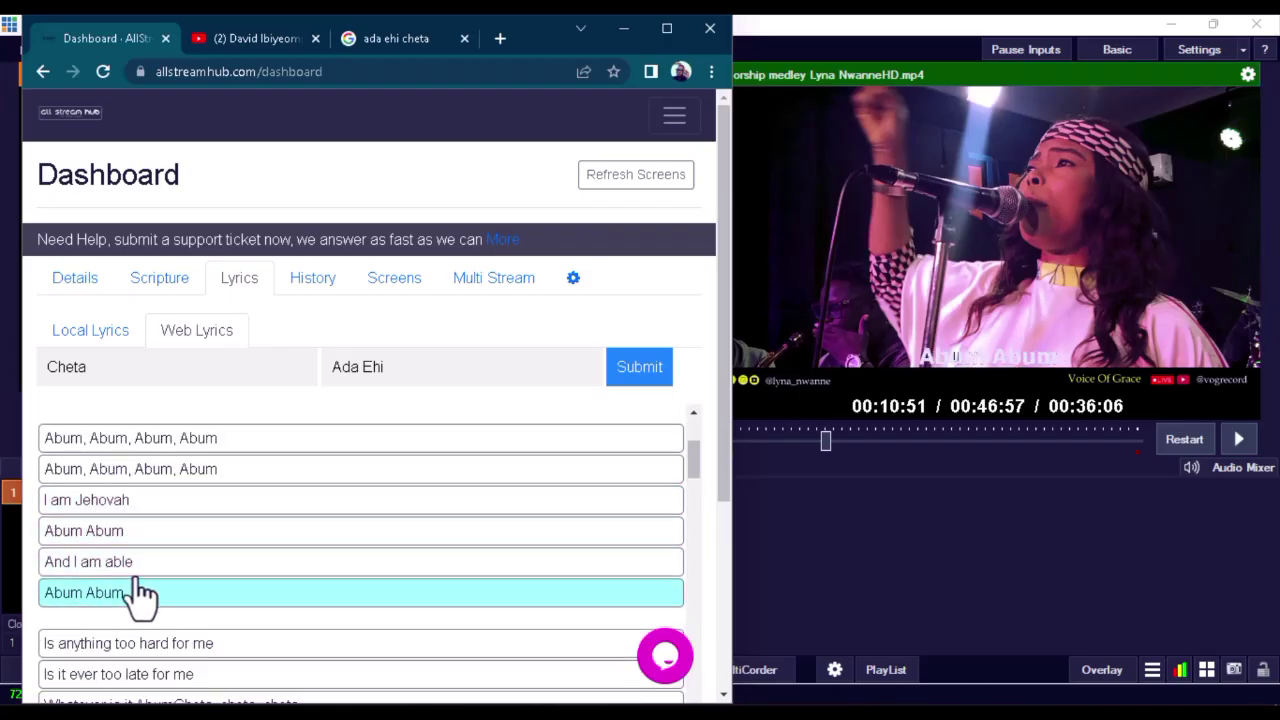
left_click(138, 646)
left_click(138, 672)
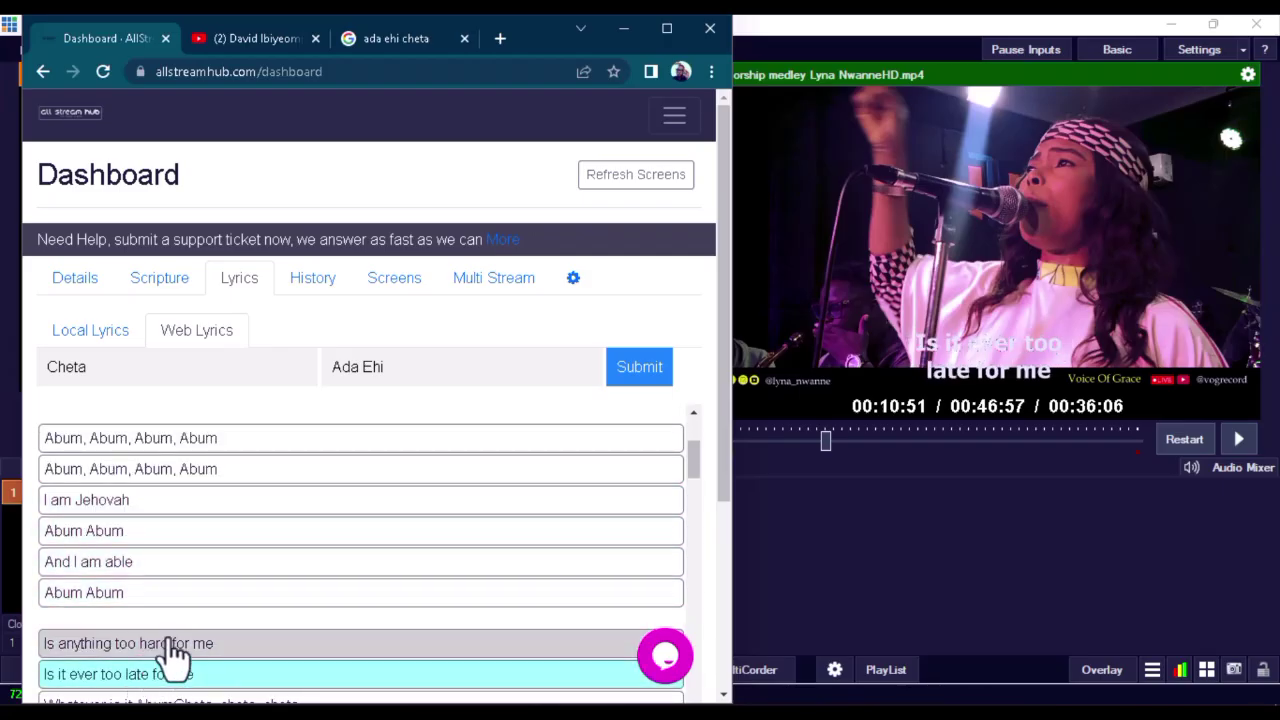
- Switch to vMix, put Song Theme on overlay 4 in place of the browser input, and return to the AllStream dashboard
left_click(957, 600)
left_click(517, 643)
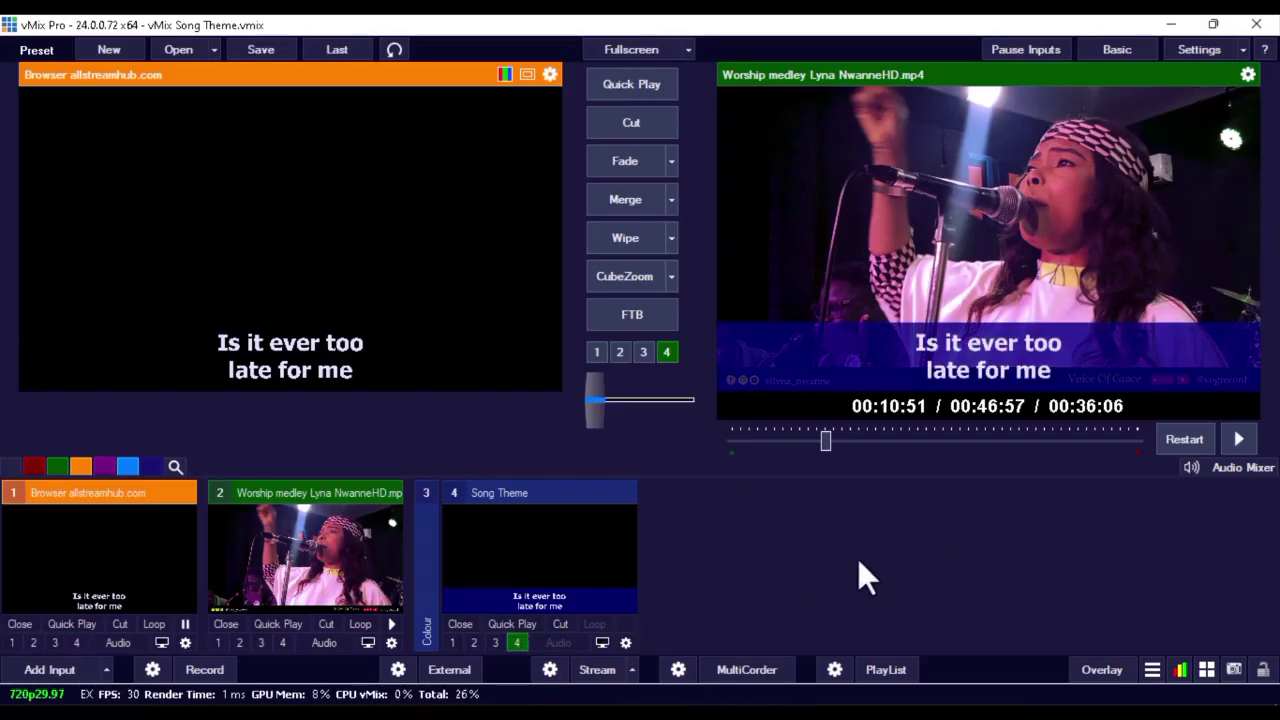
key("alt+Tab")
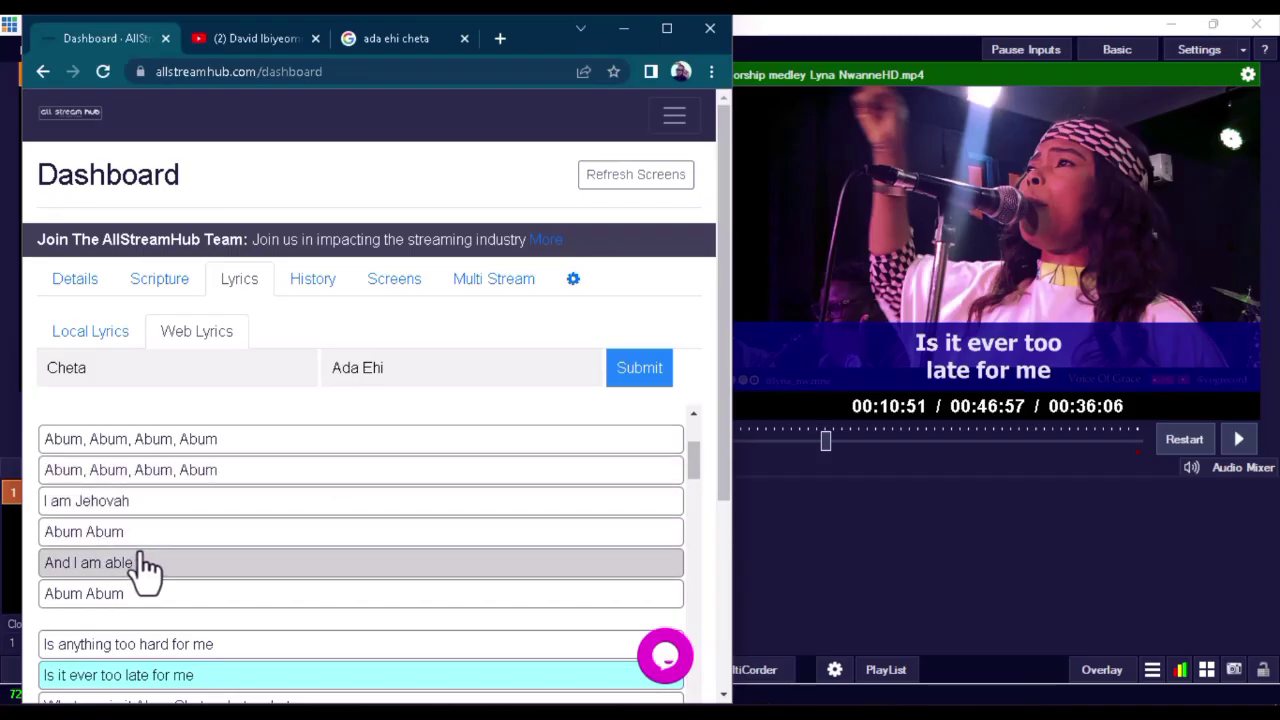
- Display "I am God and I never fail", "Whatever is it AbumCheta, cheta, cheta", "I am God and I never fail" again, and "Cheta, cheta"
scroll(157, 590, "down", 2)
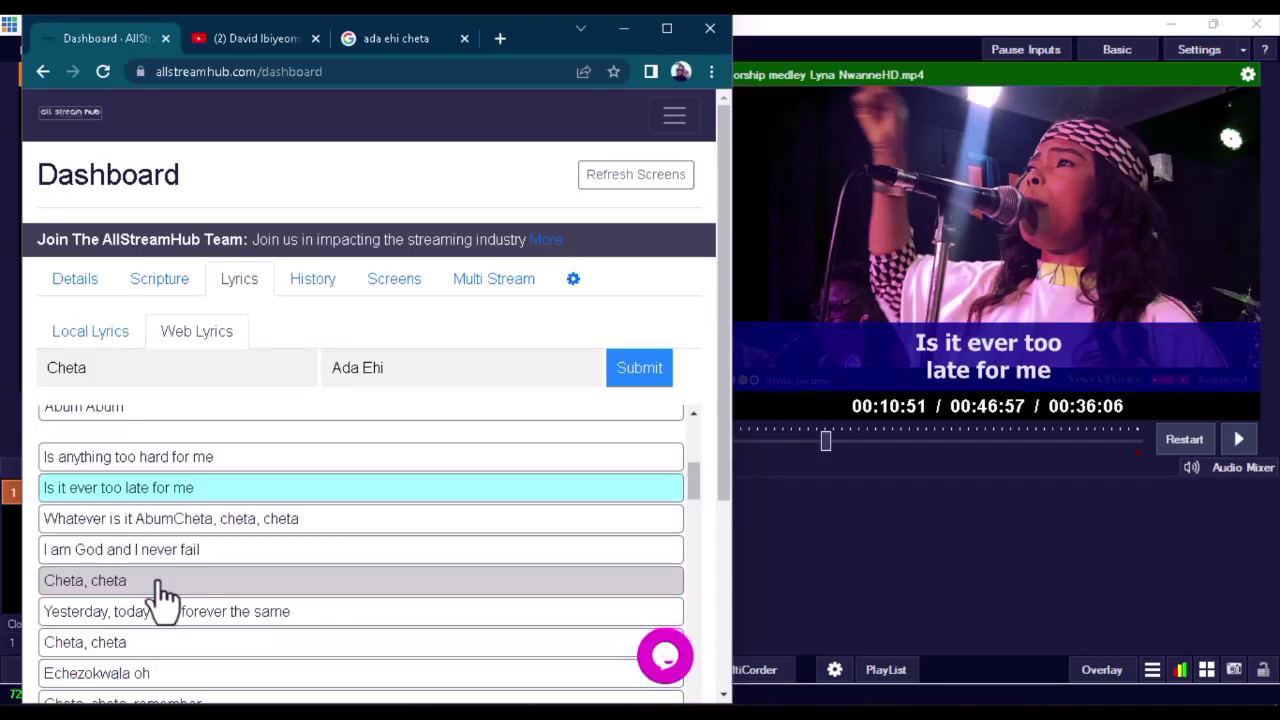
left_click(149, 550)
left_click(146, 518)
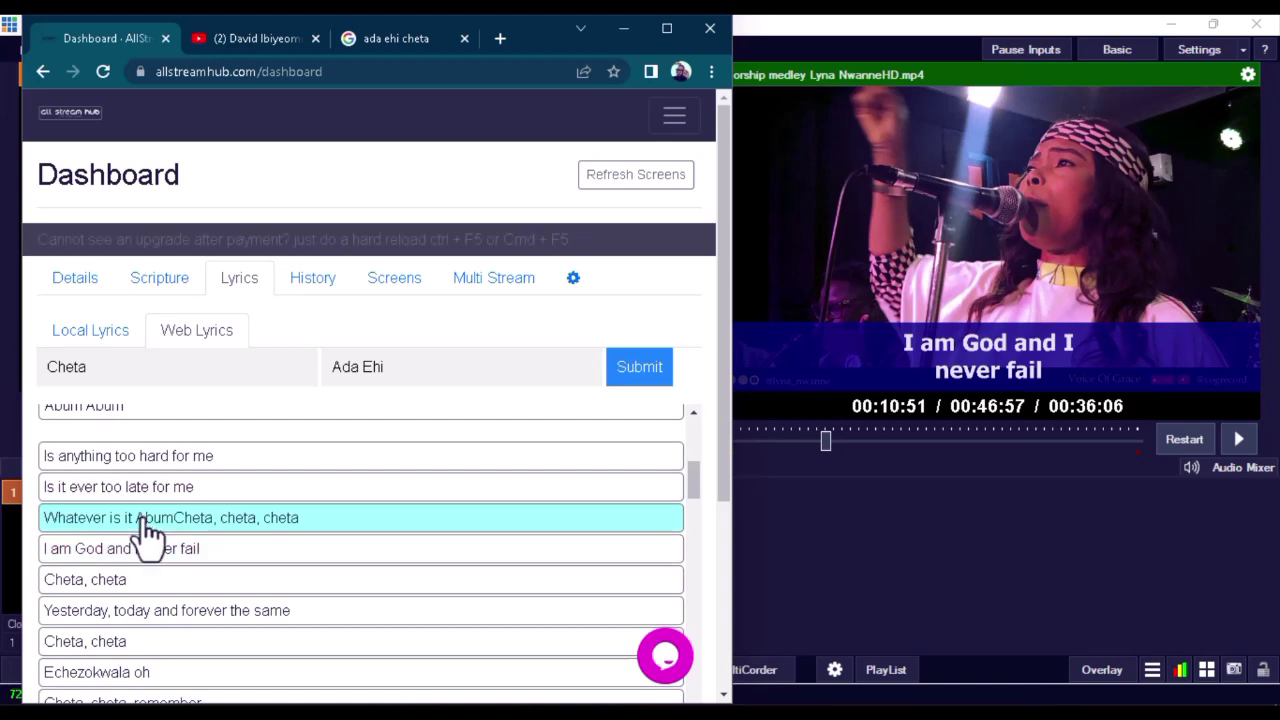
left_click(135, 553)
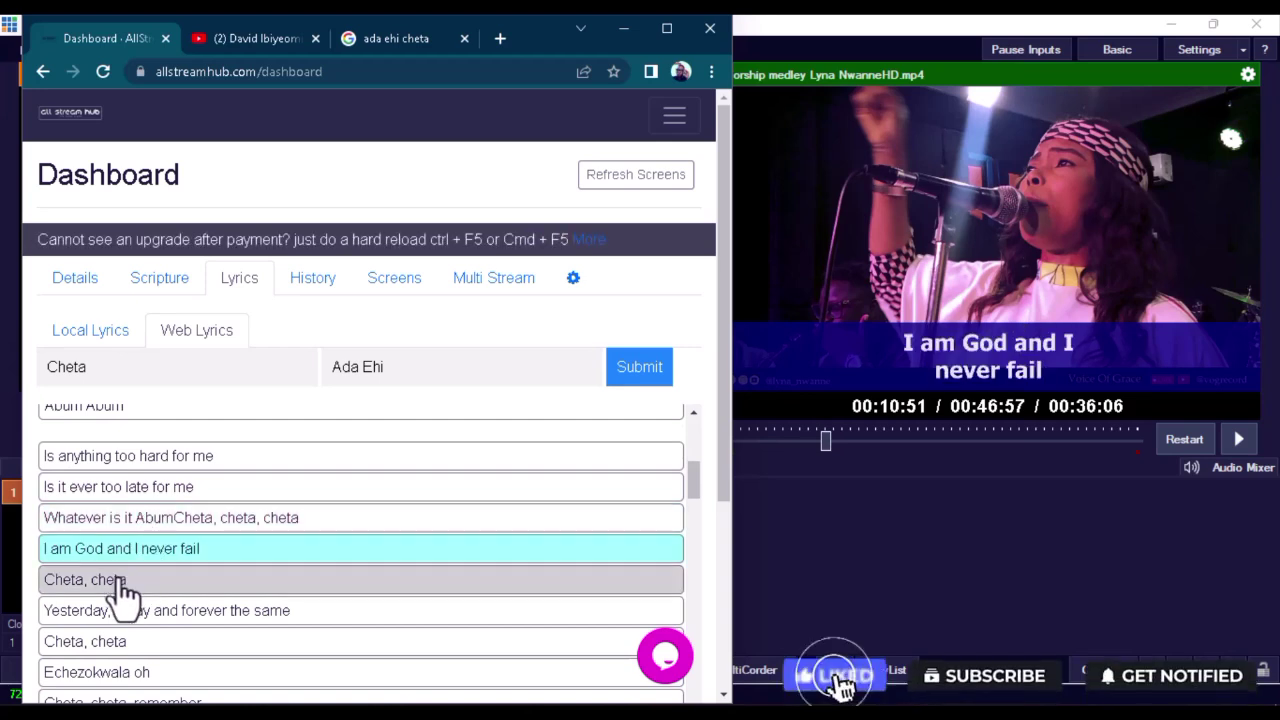
left_click(115, 583)
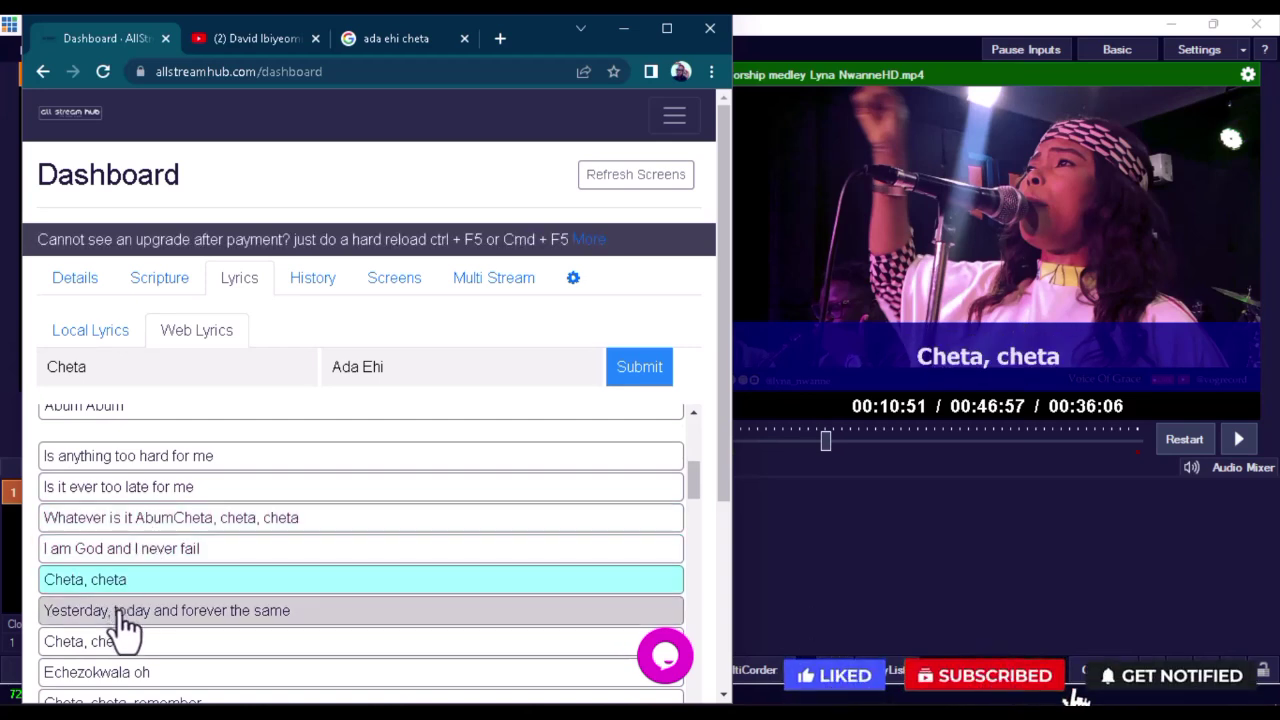
- Display "Yesterday, today and forever the same", "Cheta, cheta", "Echezokwala oh" and two lines further down the Cheta lyrics
left_click(118, 612)
left_click(116, 645)
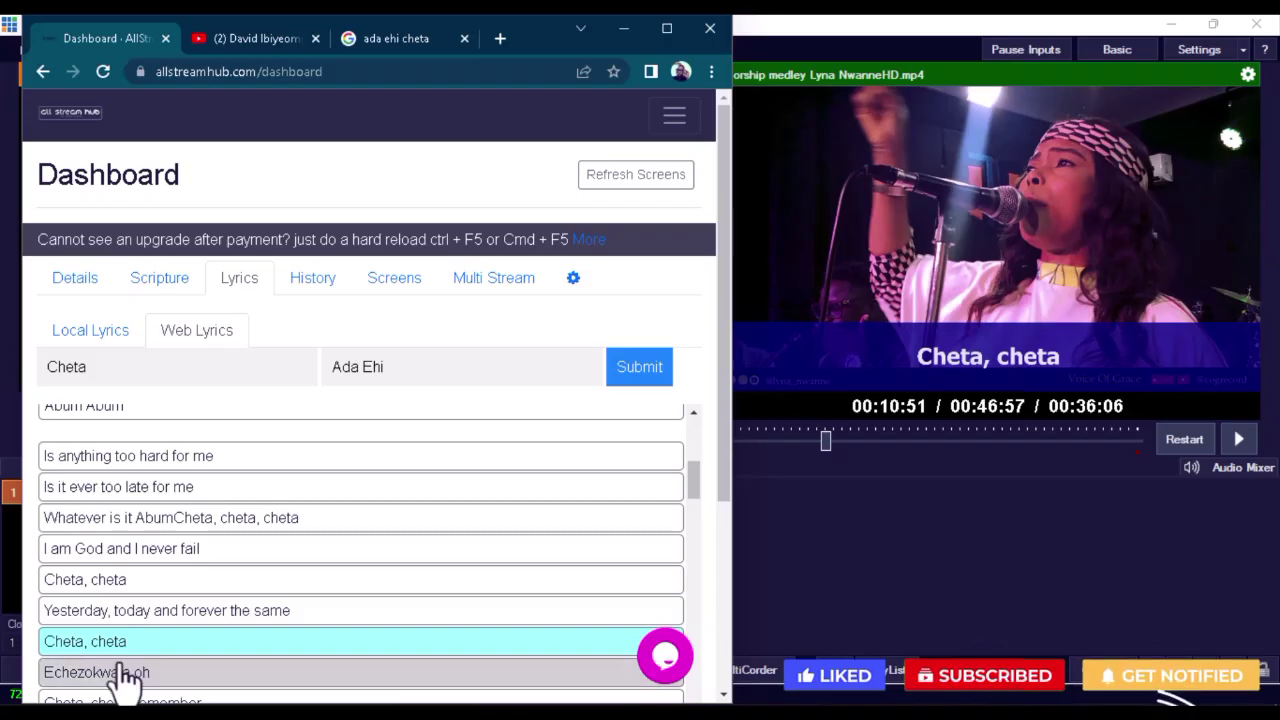
left_click(133, 675)
scroll(140, 665, "down", 2)
left_click(148, 598)
left_click(148, 569)
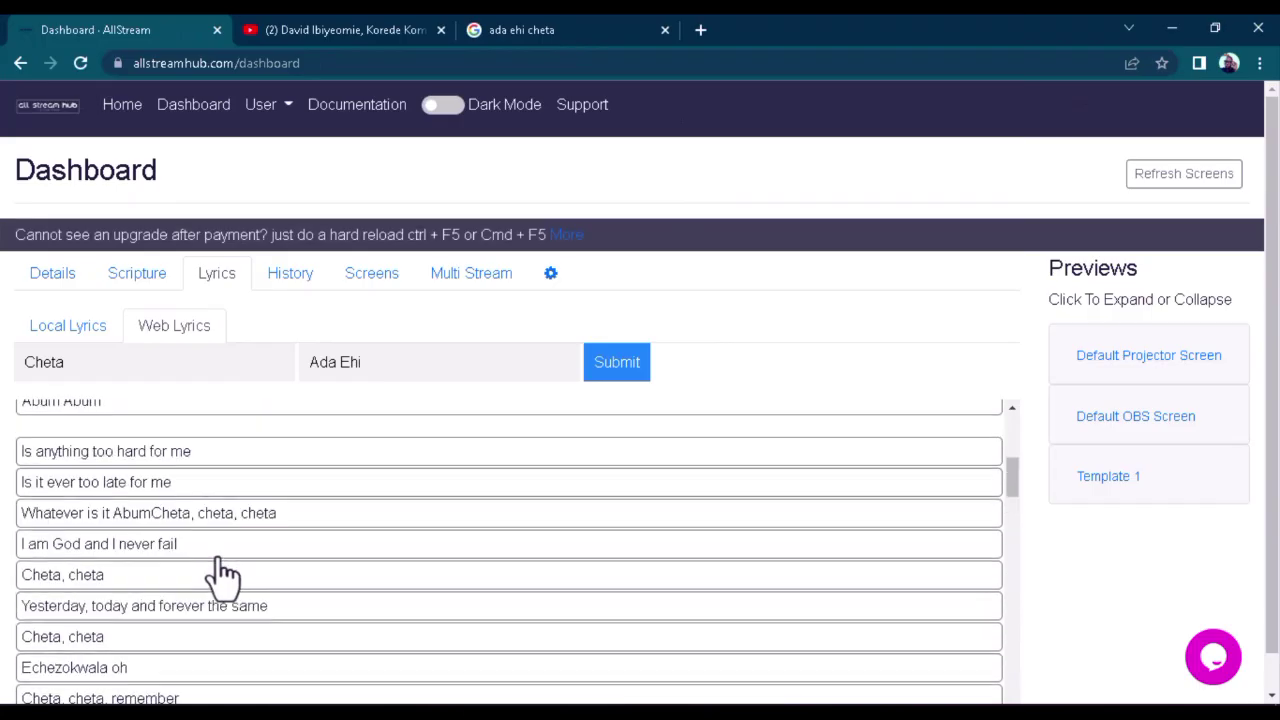
scroll(218, 560, "down", 1)
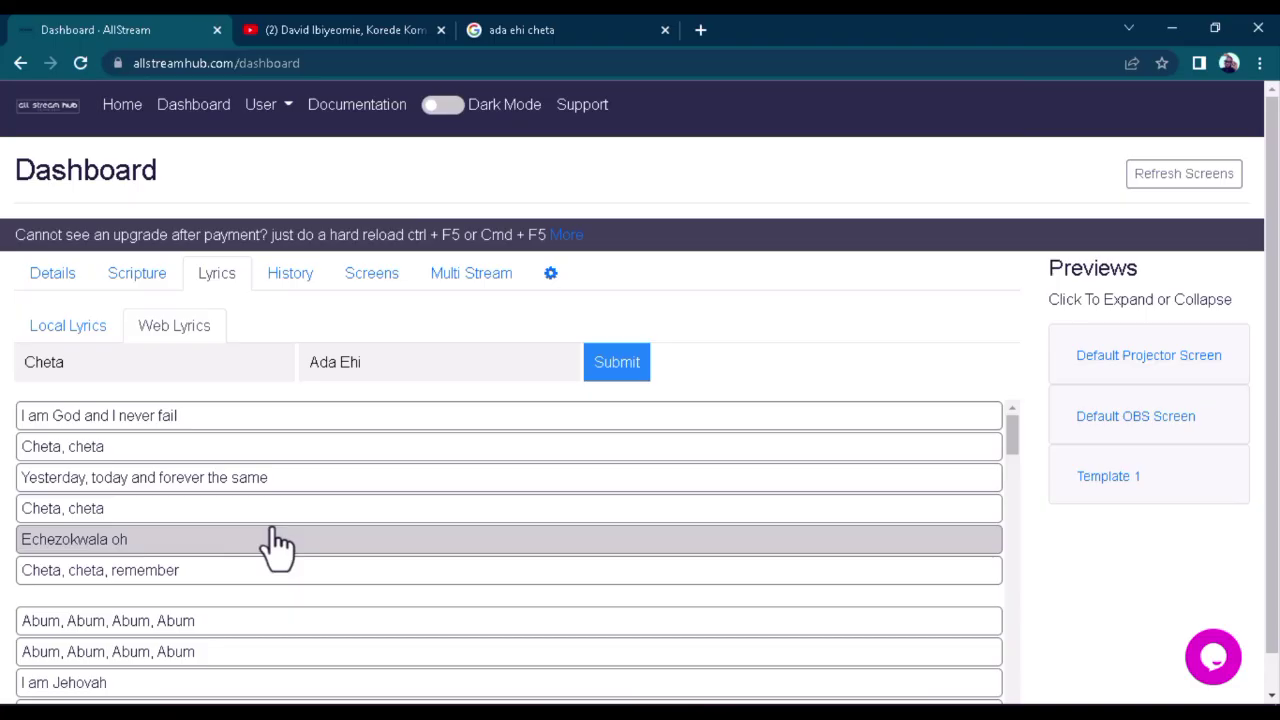
left_click(352, 606)
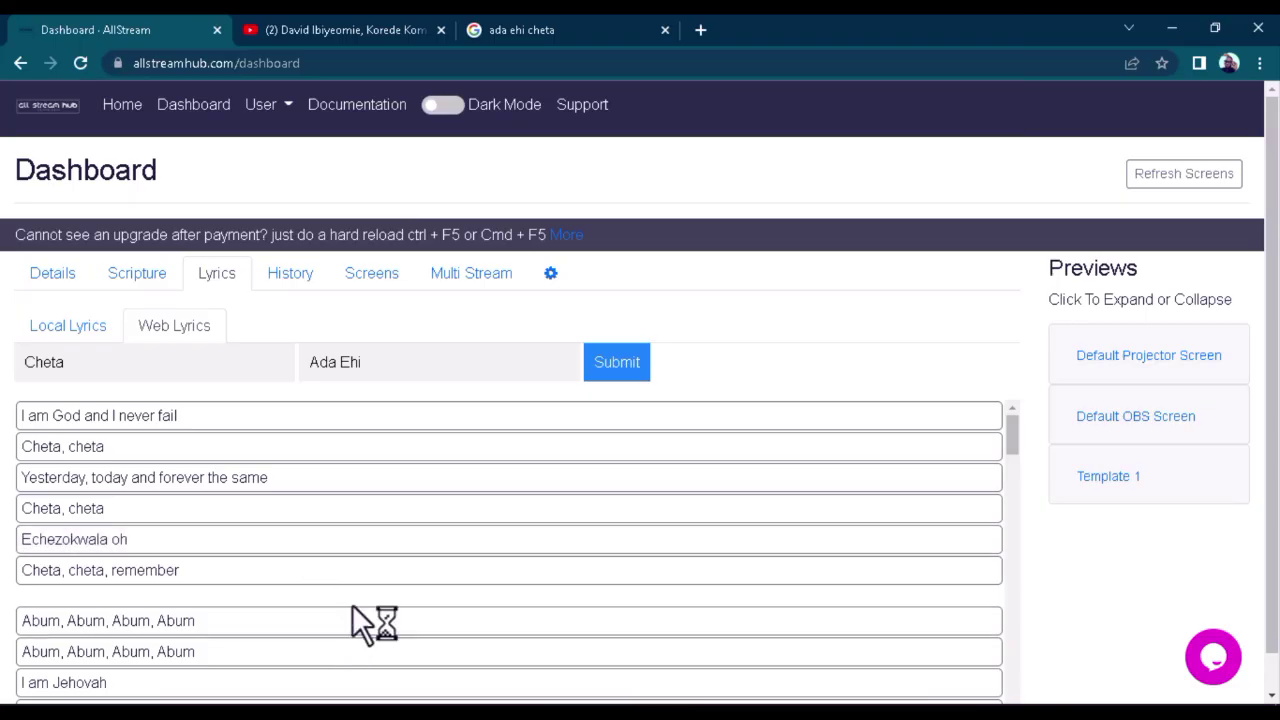